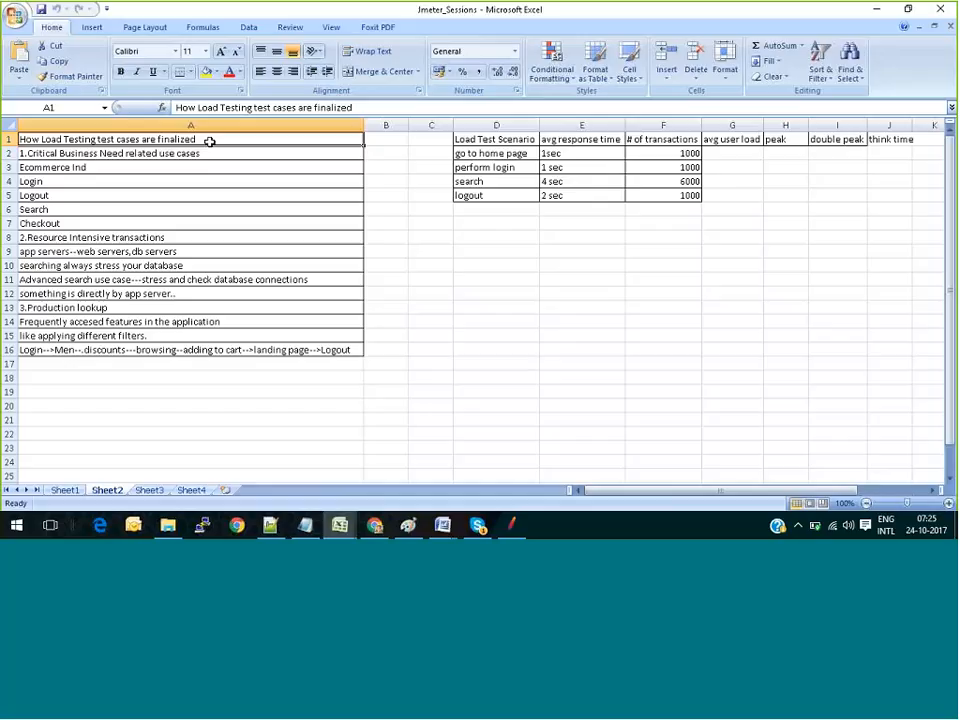
Step: Examine the critical business need use cases for the ecommerce industry in A2:A7
click(157, 158)
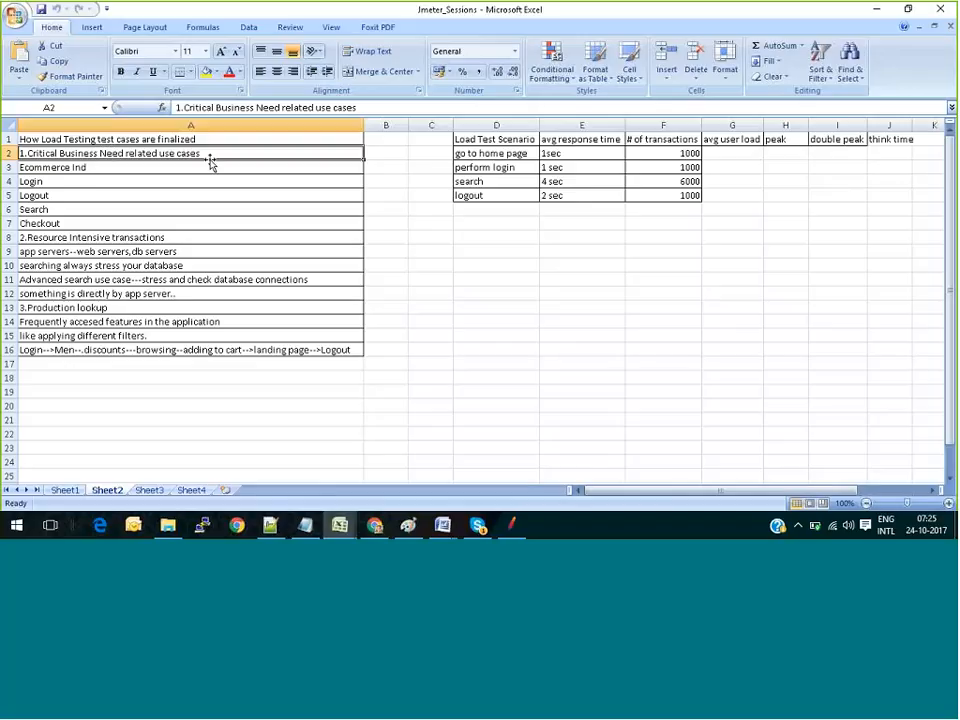
click(67, 167)
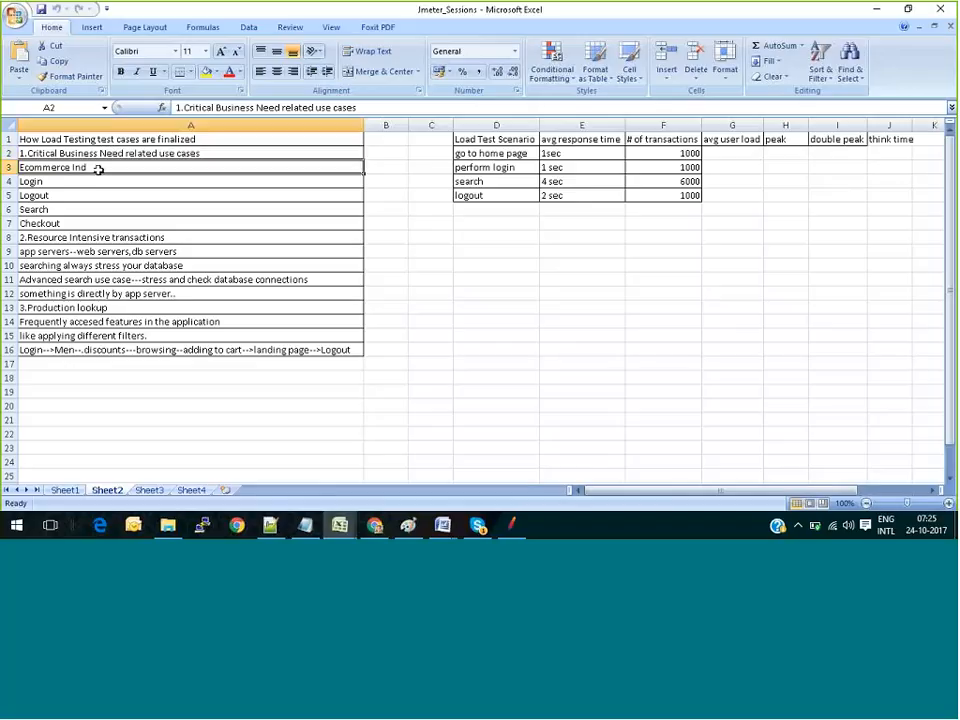
double_click(50, 186)
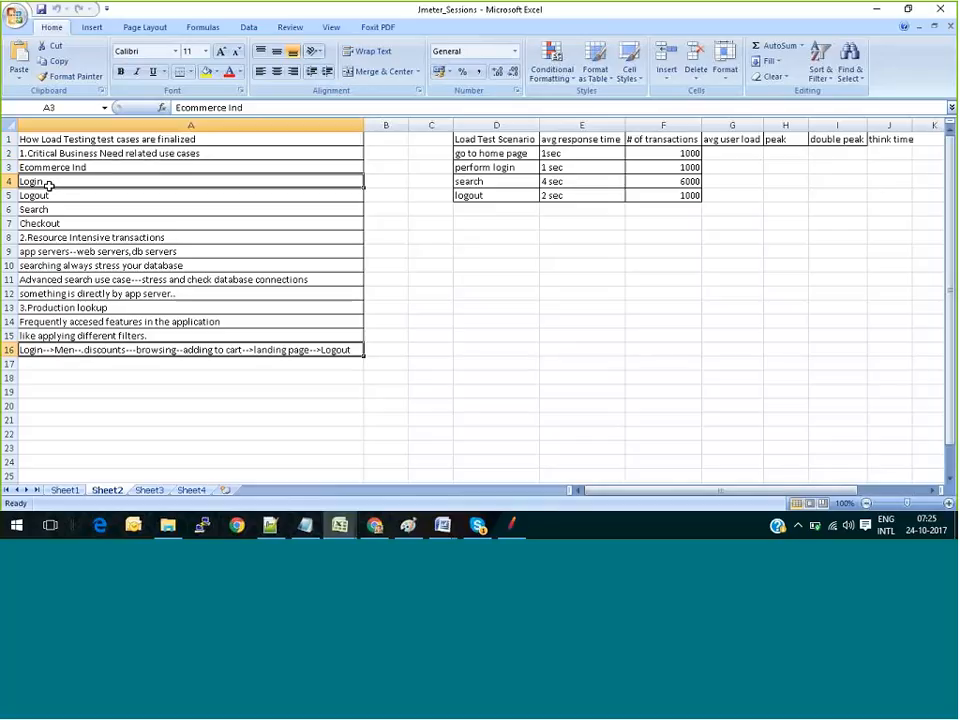
click(41, 182)
click(32, 208)
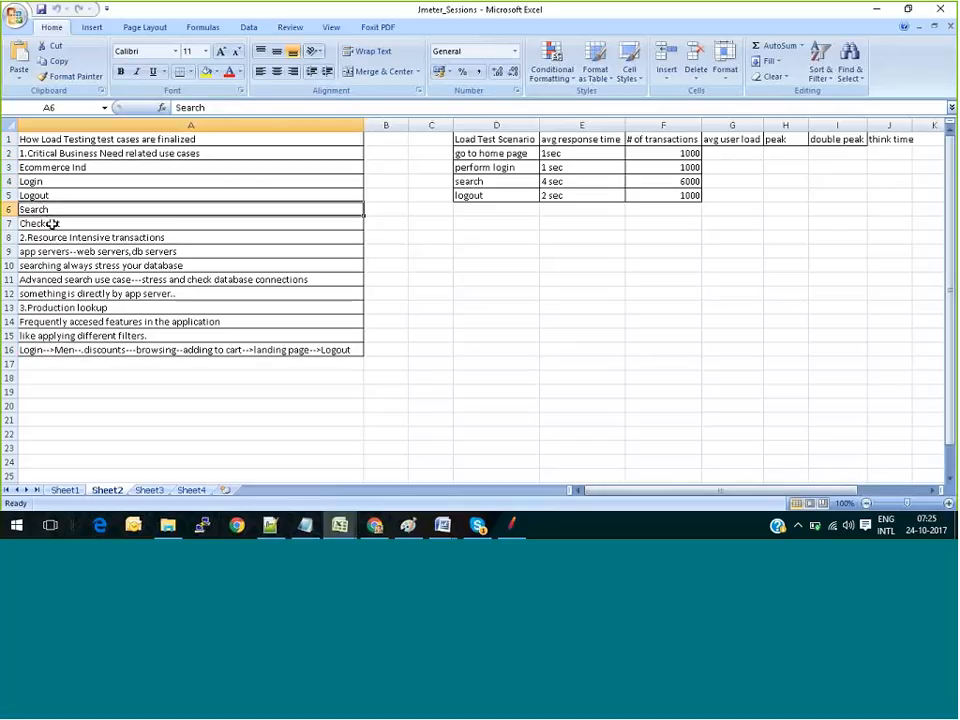
drag(53, 224, 38, 172)
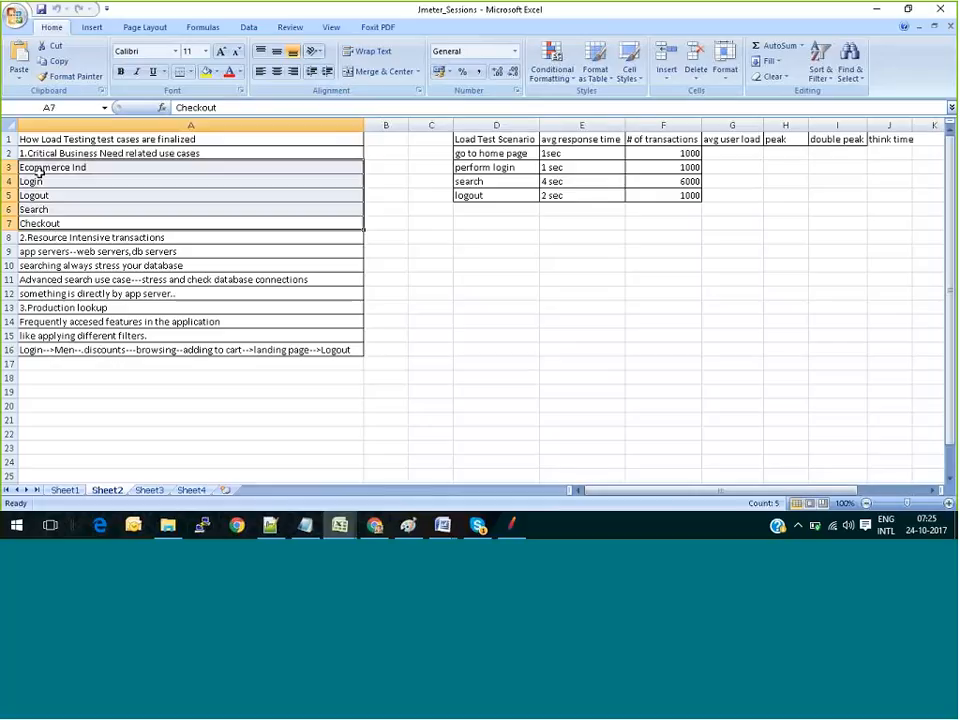
Step: Examine the resource intensive transactions heading in A8 and the server types listed in A9
click(96, 239)
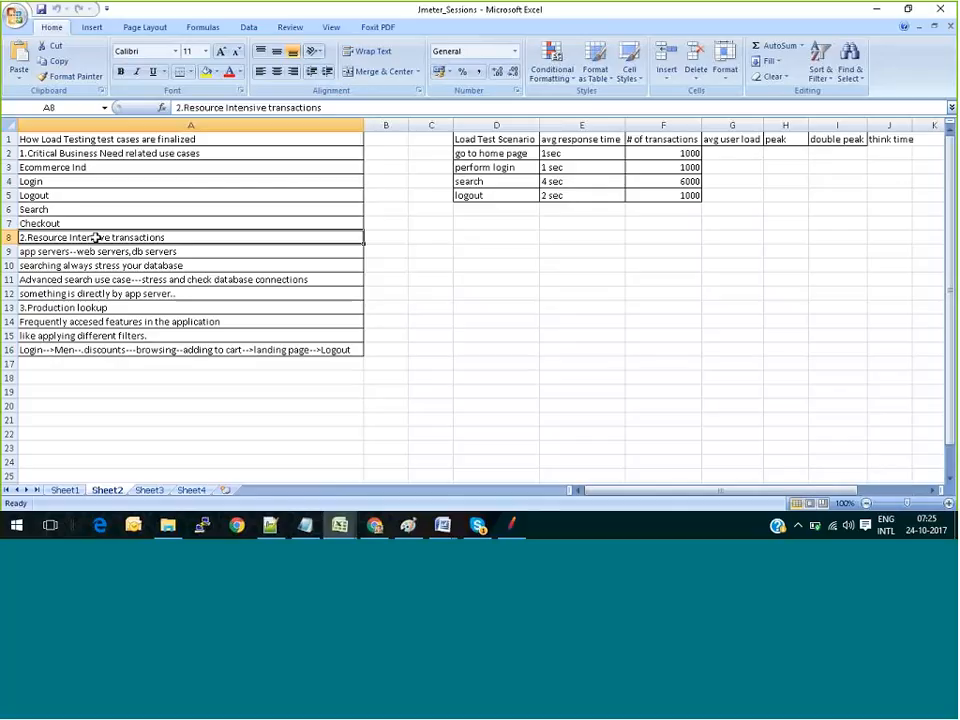
double_click(92, 238)
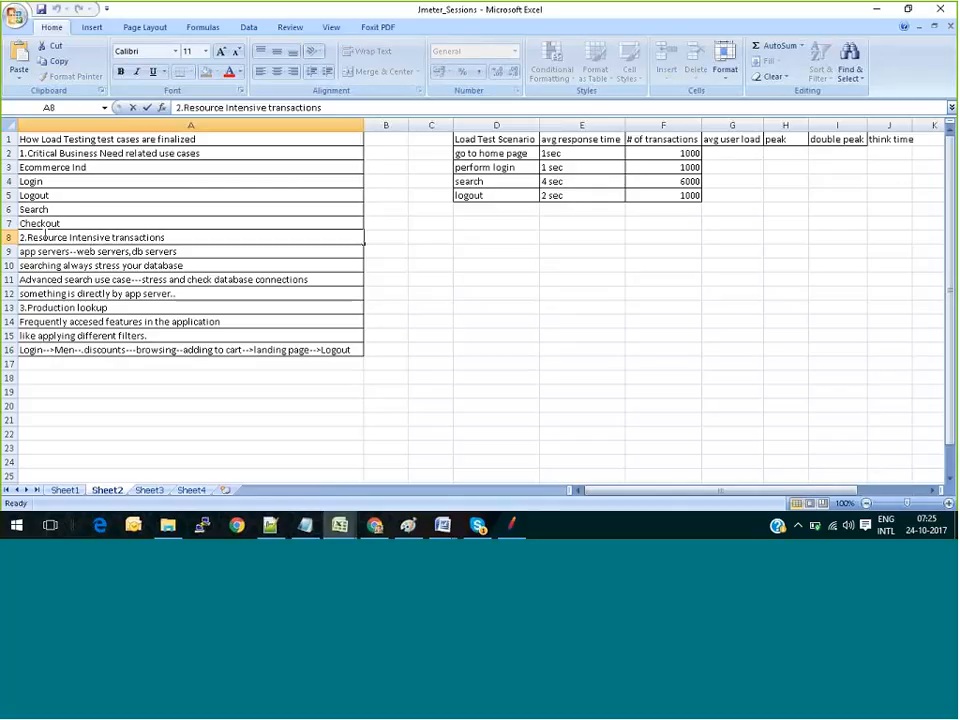
drag(27, 238, 164, 238)
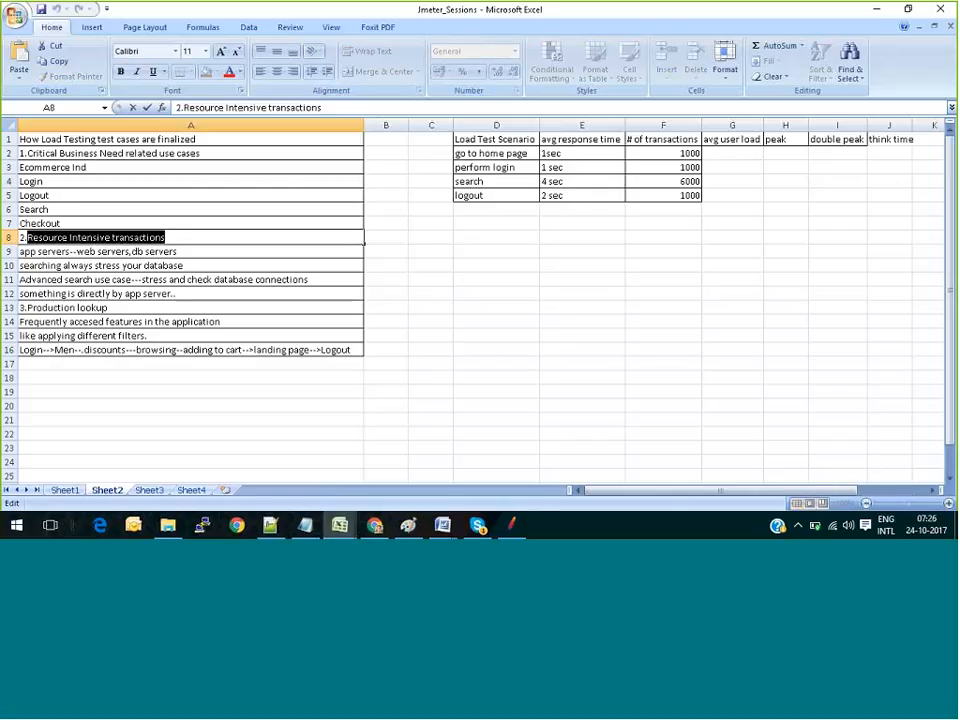
click(187, 253)
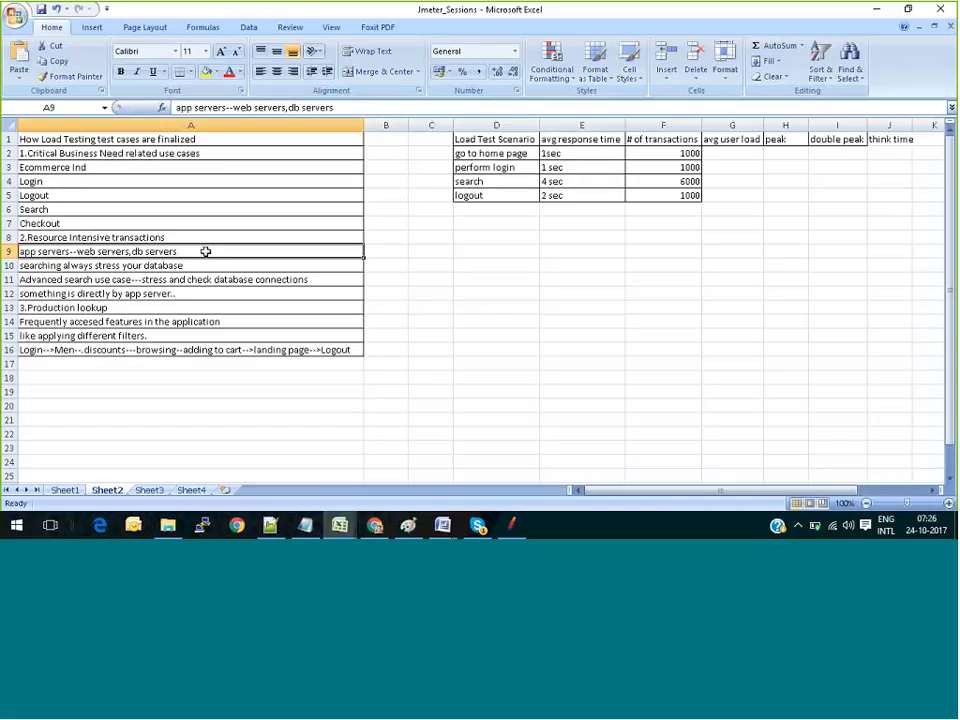
double_click(206, 251)
drag(206, 251, 16, 238)
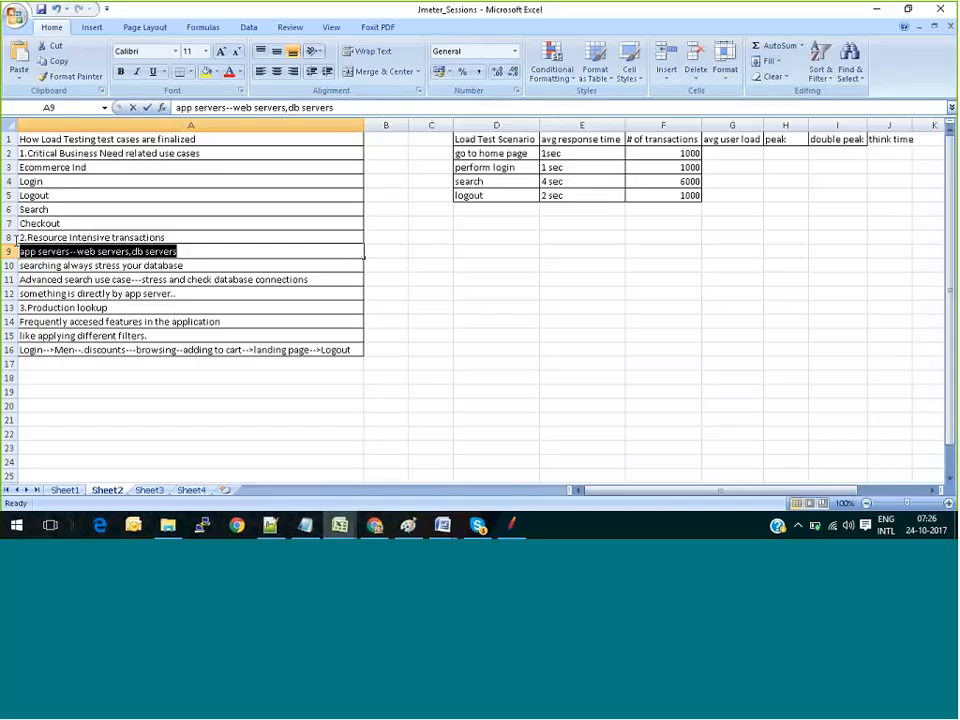
click(218, 238)
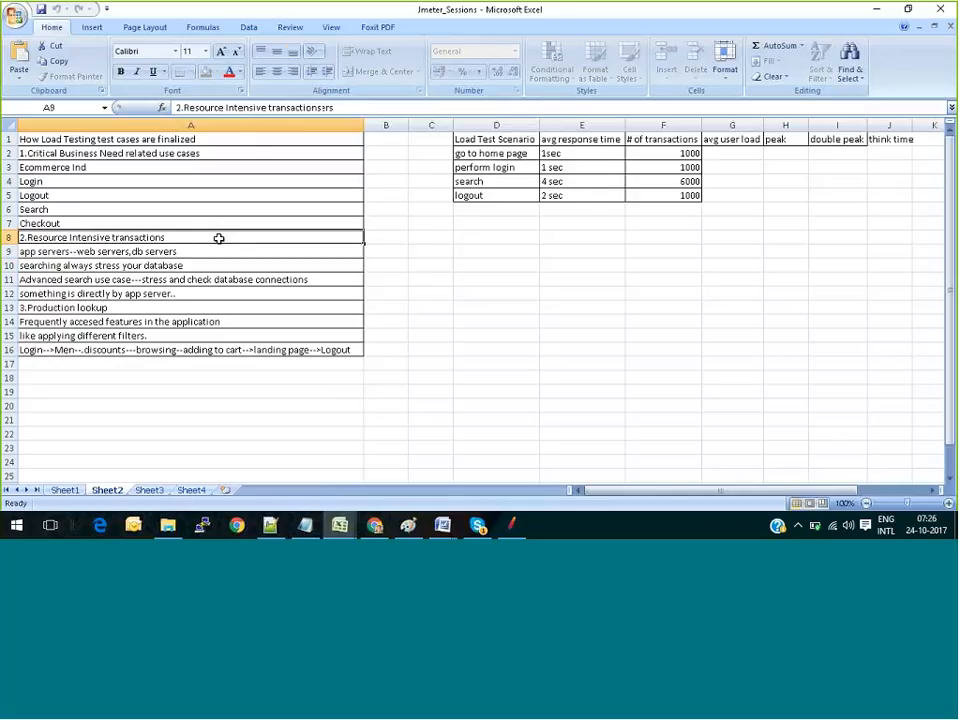
double_click(184, 252)
drag(184, 252, 22, 254)
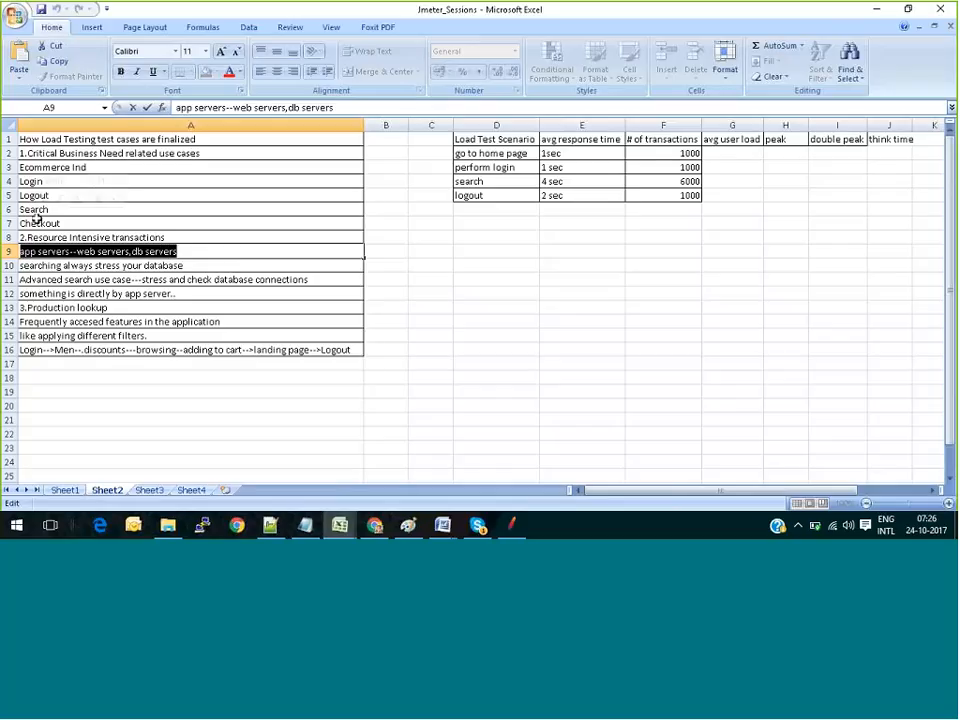
click(128, 238)
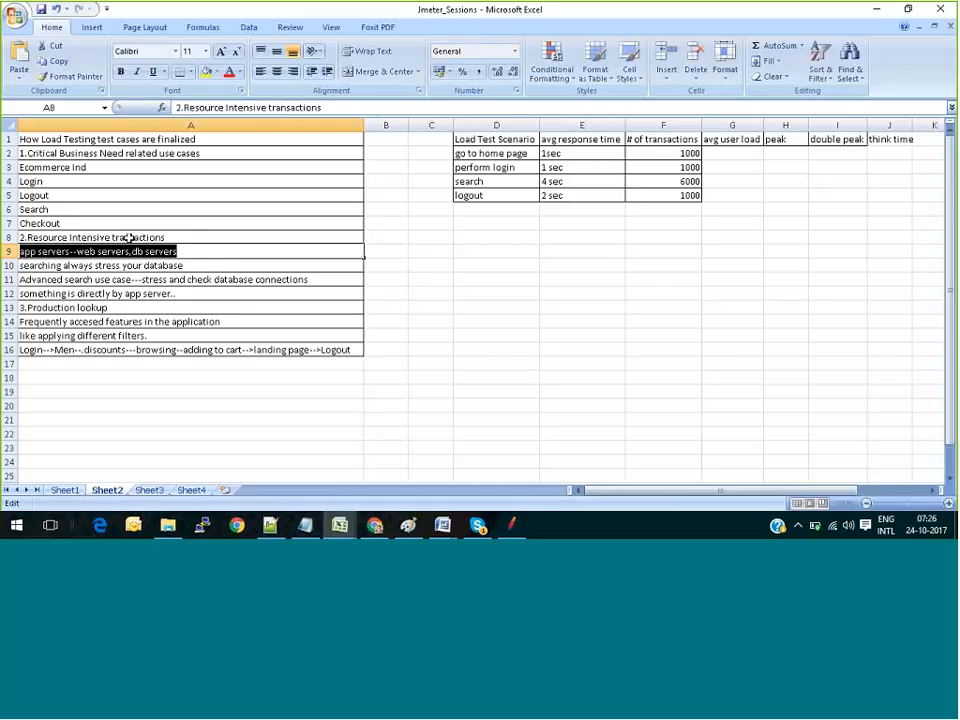
drag(129, 244, 137, 247)
click(445, 299)
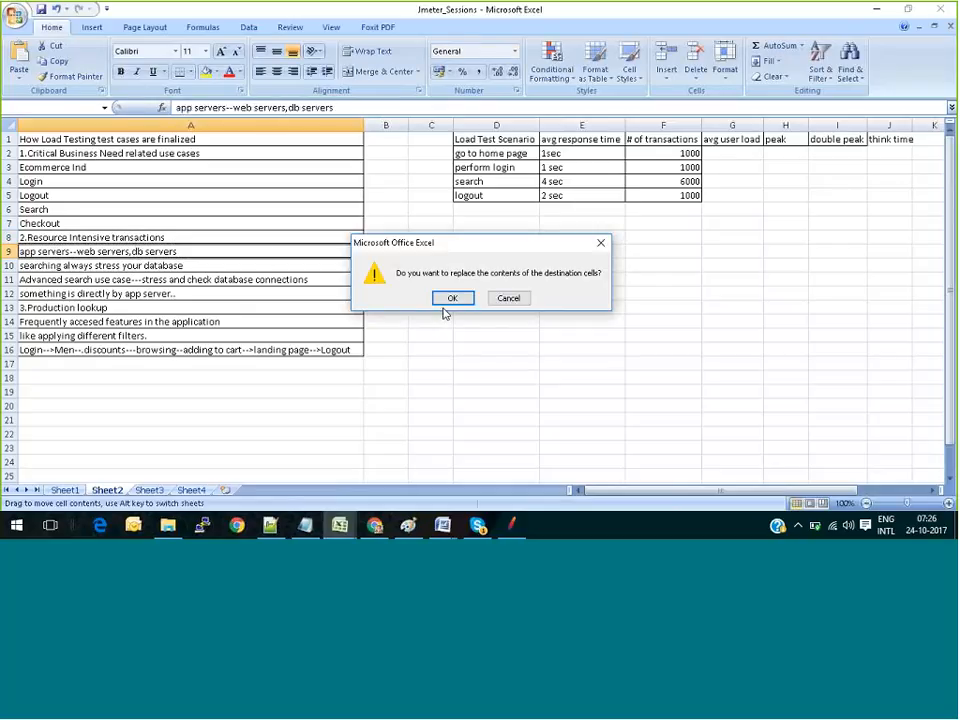
click(486, 189)
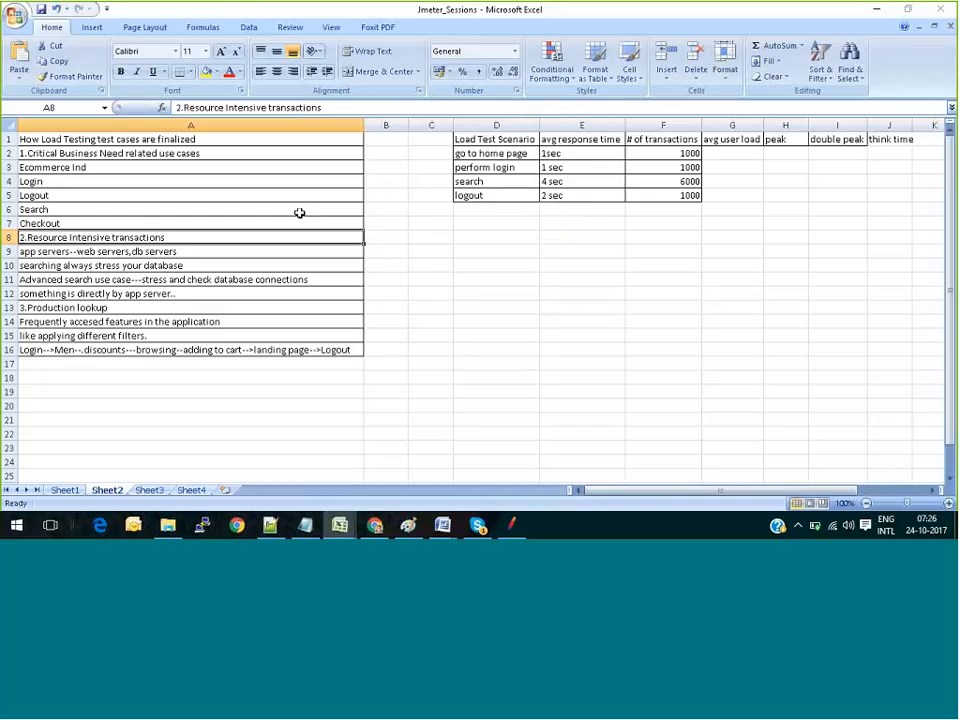
Step: Examine the web and database server entry and the search notes on database stress in A9:A11
drag(124, 238, 170, 251)
click(170, 251)
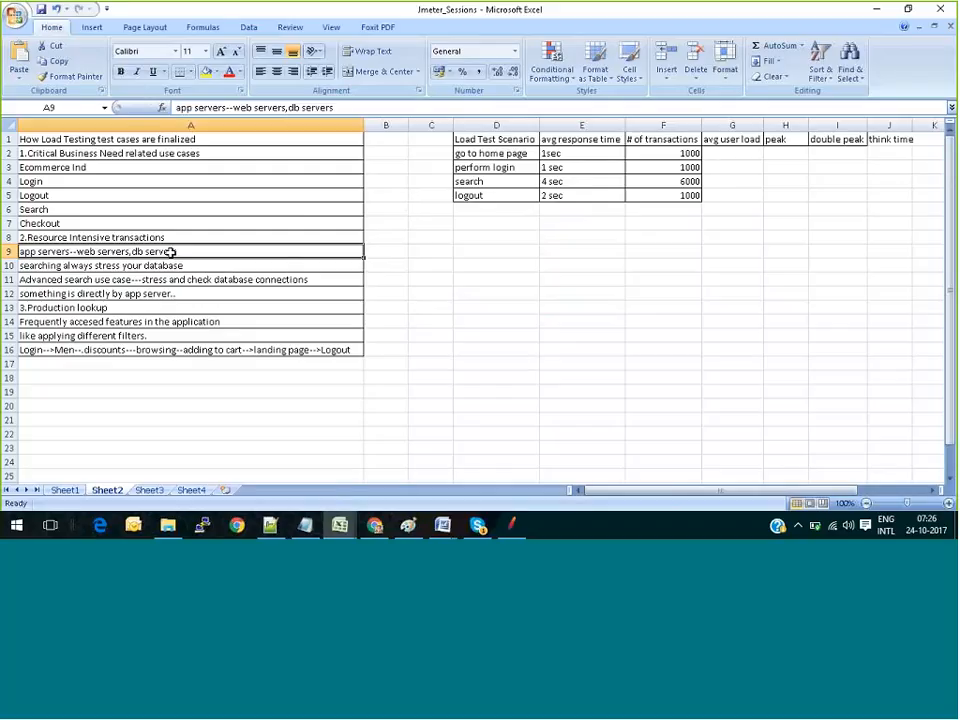
double_click(83, 252)
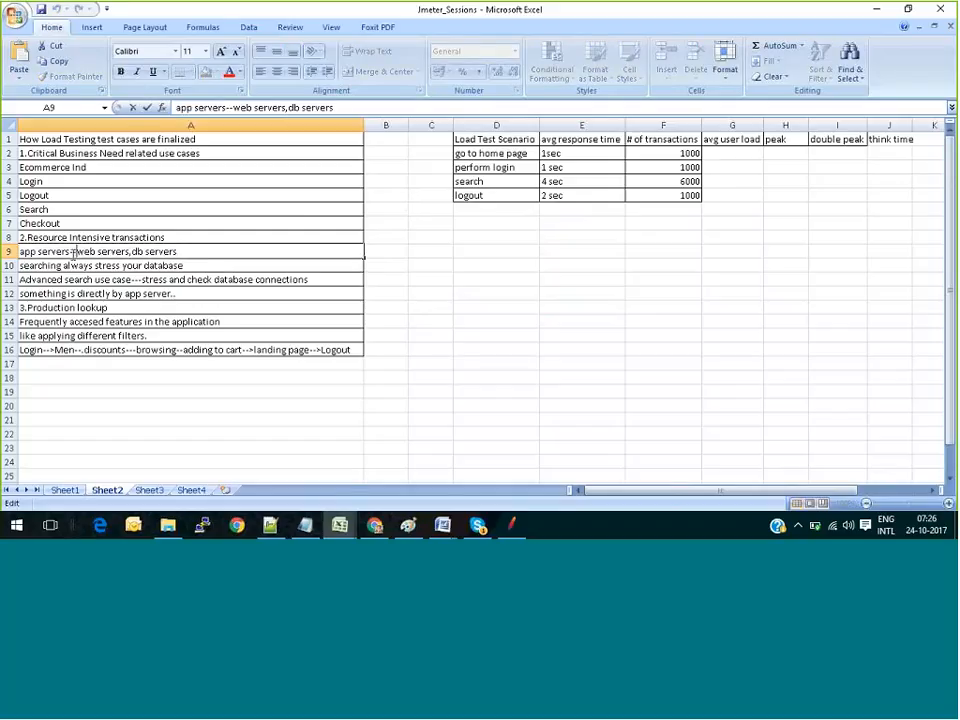
drag(67, 252, 135, 252)
click(150, 251)
click(85, 265)
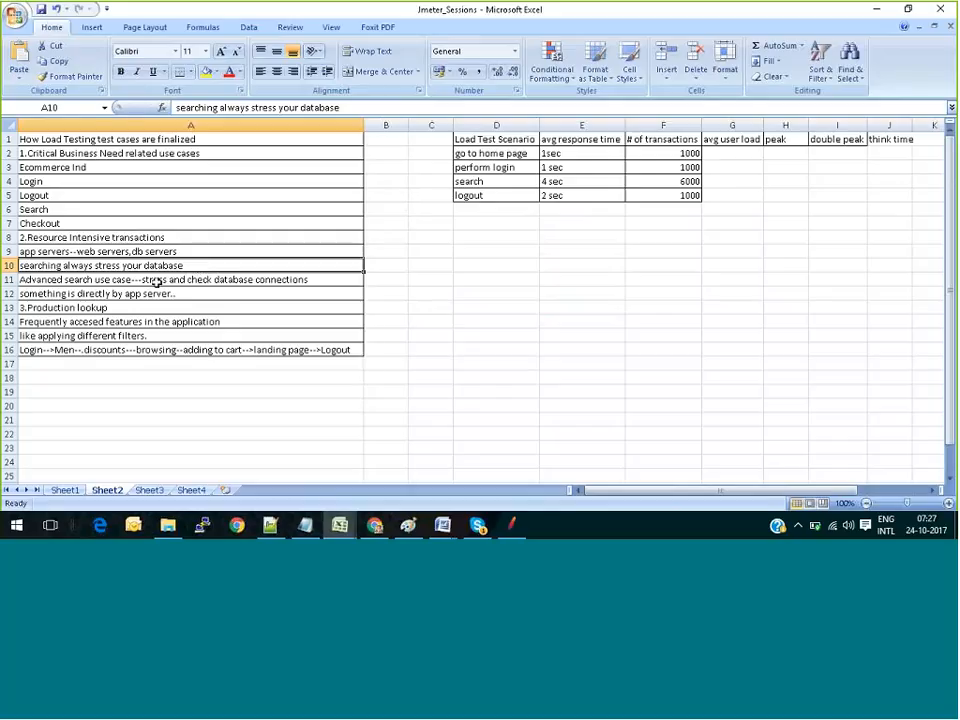
click(154, 281)
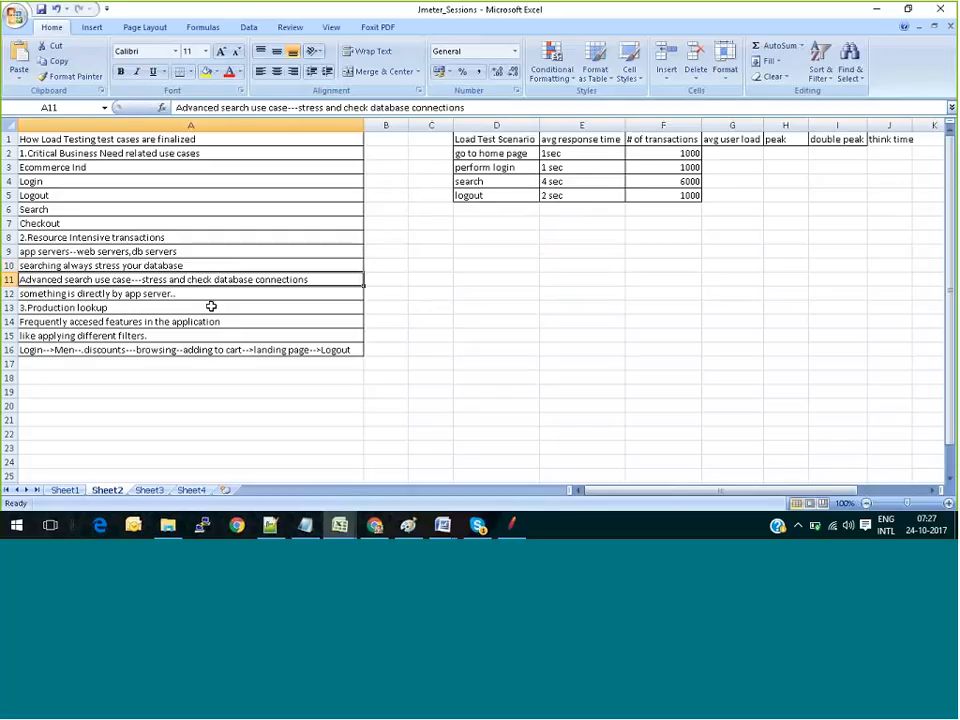
Step: Examine the production lookup notes and the login-to-logout flow in A13:A16, and revisit the headings in A1:A2
click(106, 307)
double_click(117, 309)
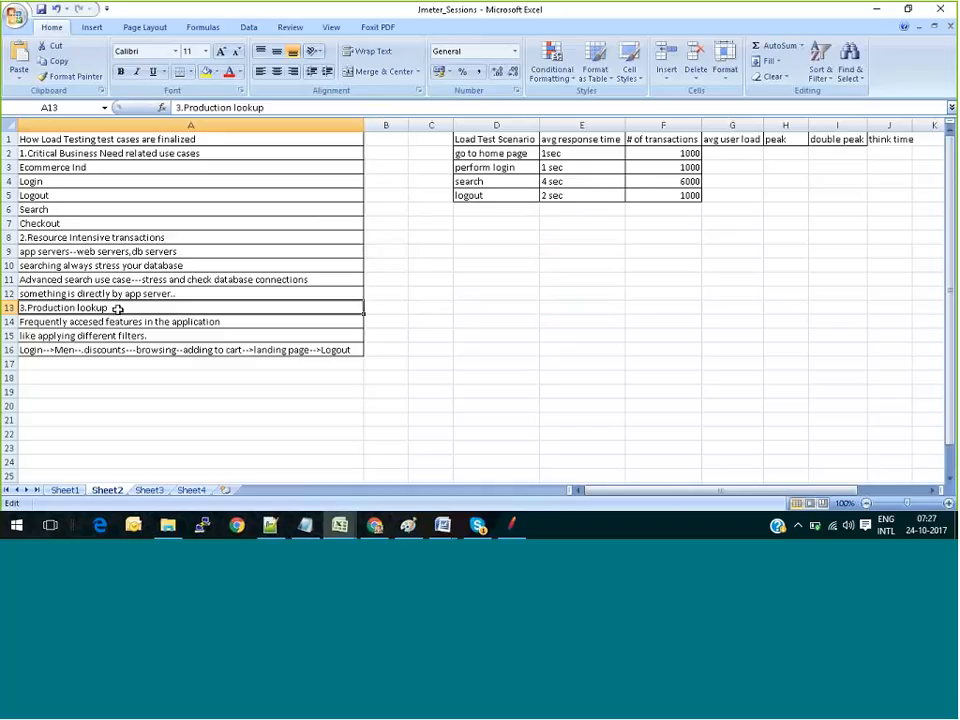
drag(117, 309, 48, 293)
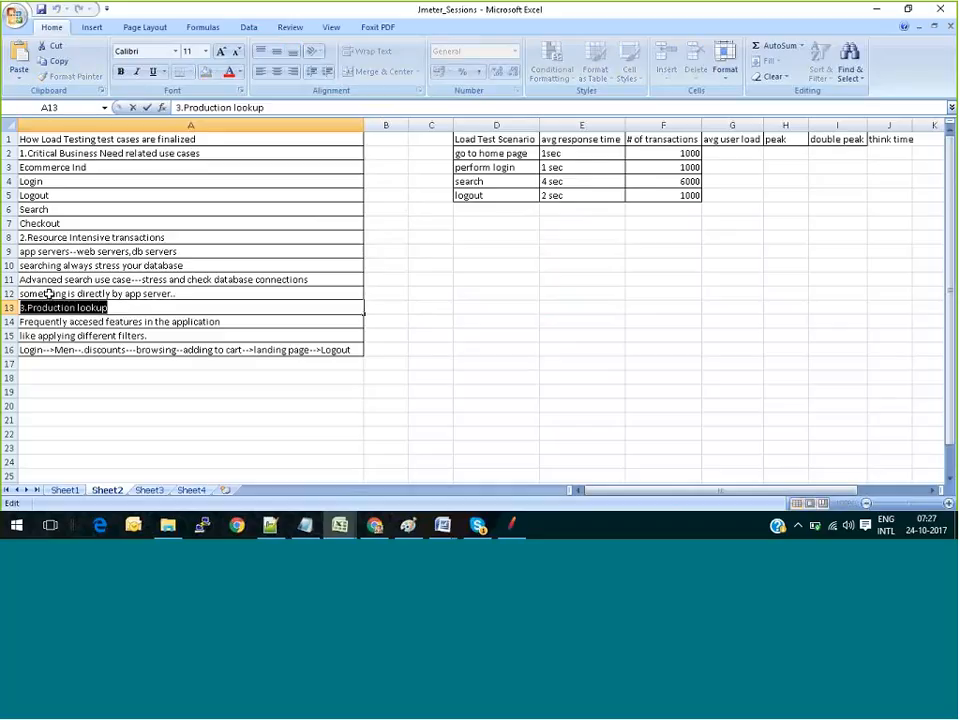
click(110, 321)
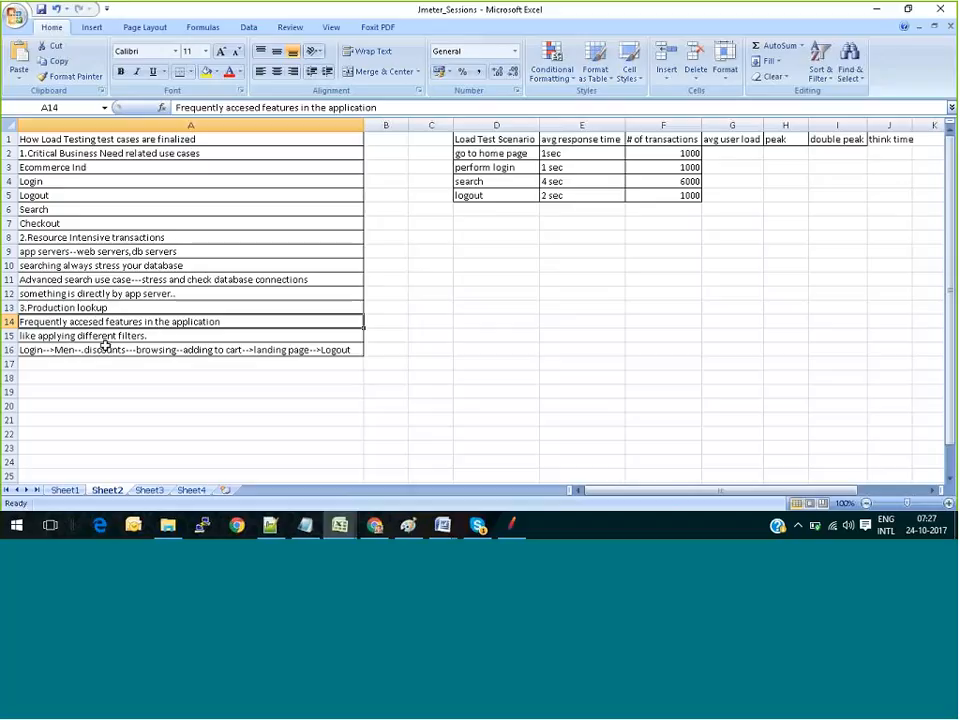
click(106, 336)
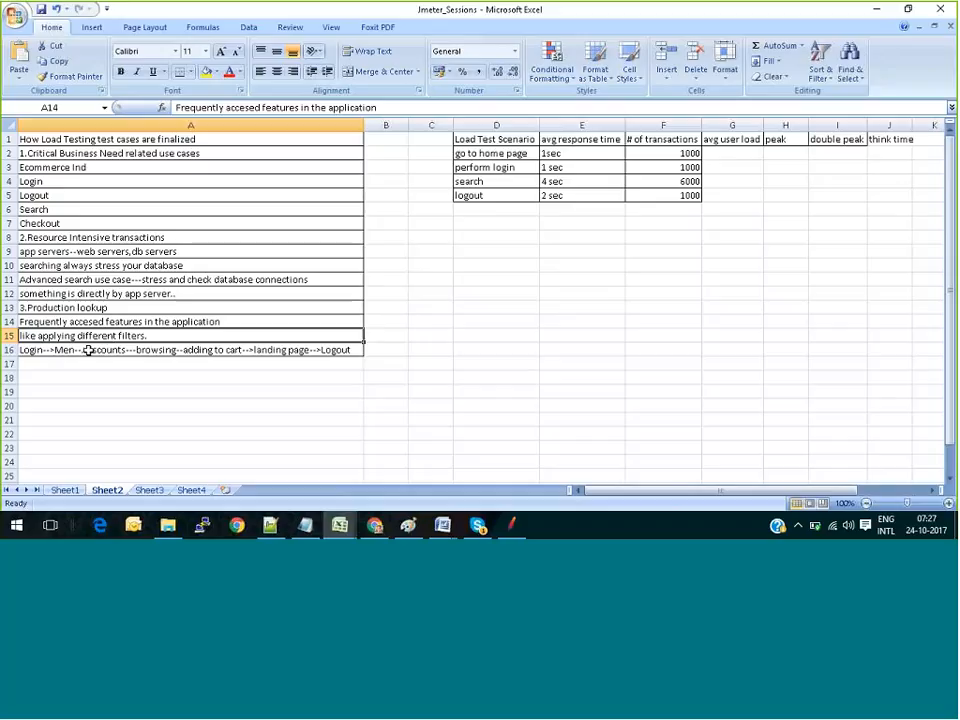
double_click(33, 350)
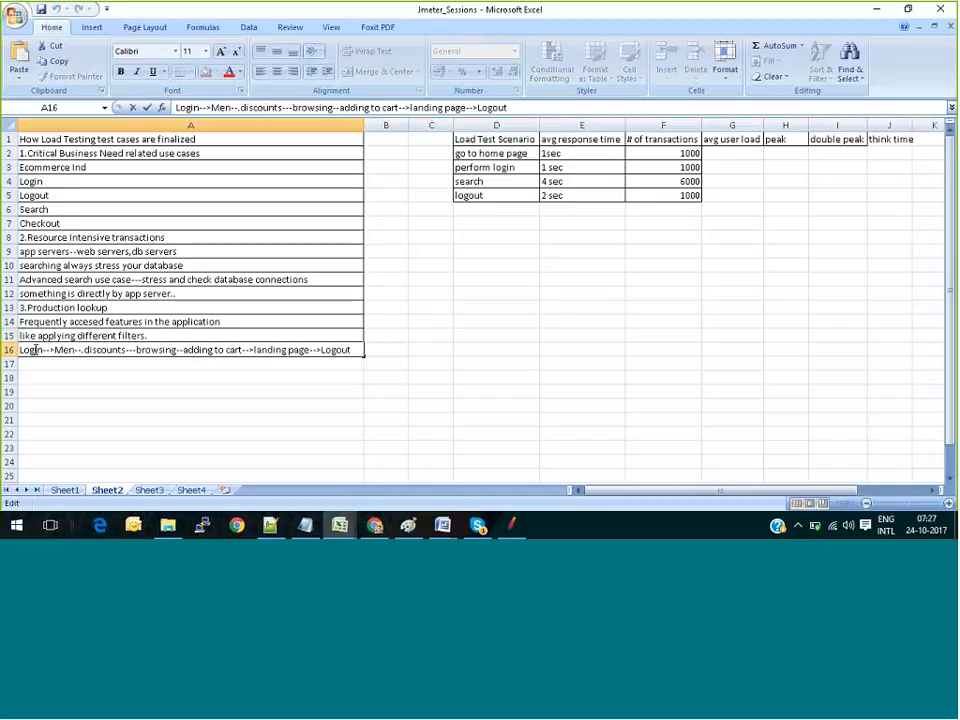
drag(33, 350, 73, 350)
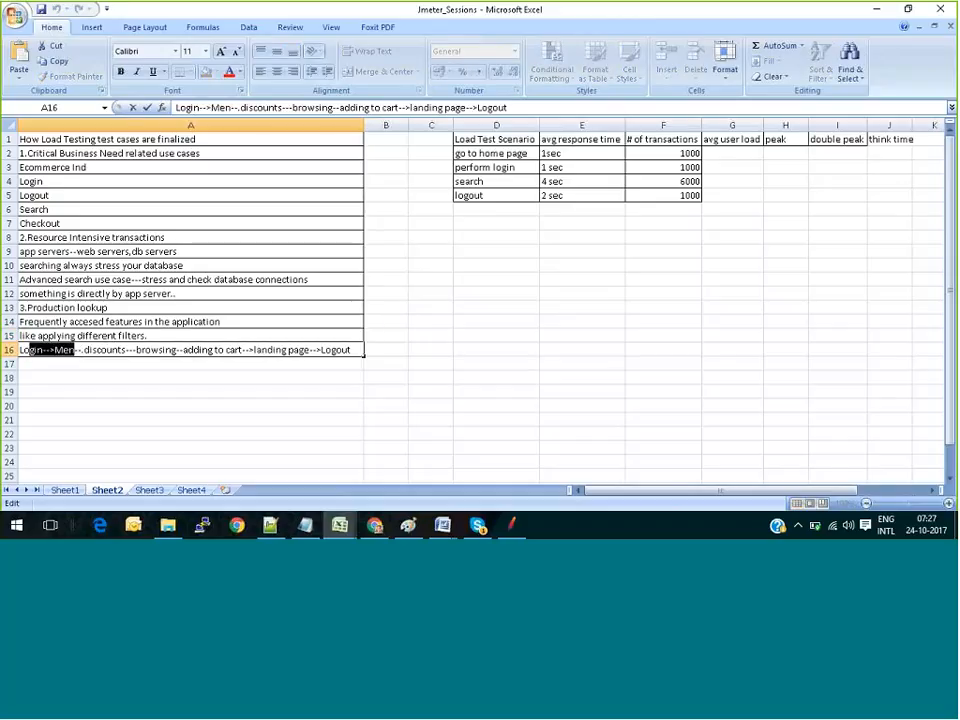
click(128, 140)
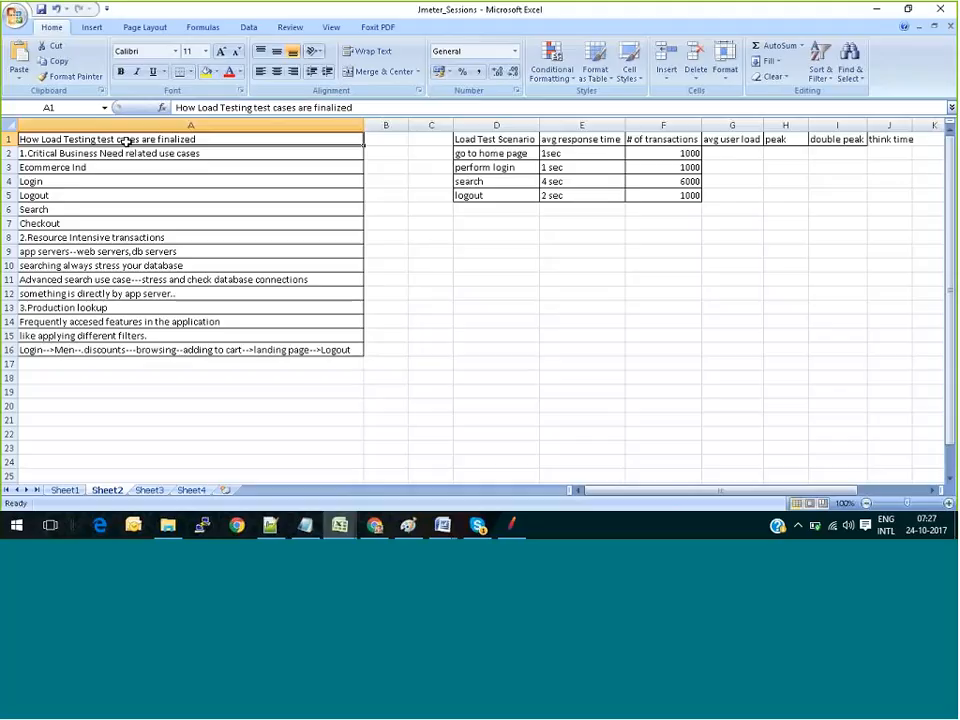
click(128, 153)
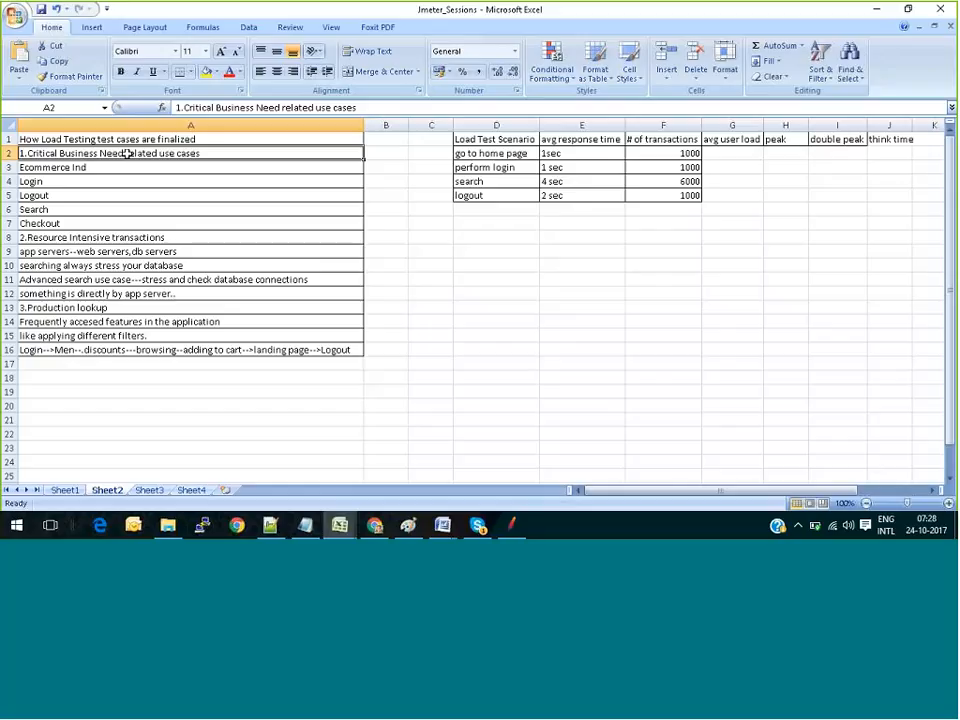
Step: Examine the load test scenarios in D1:D5 and their average response times in E1:E5
click(627, 167)
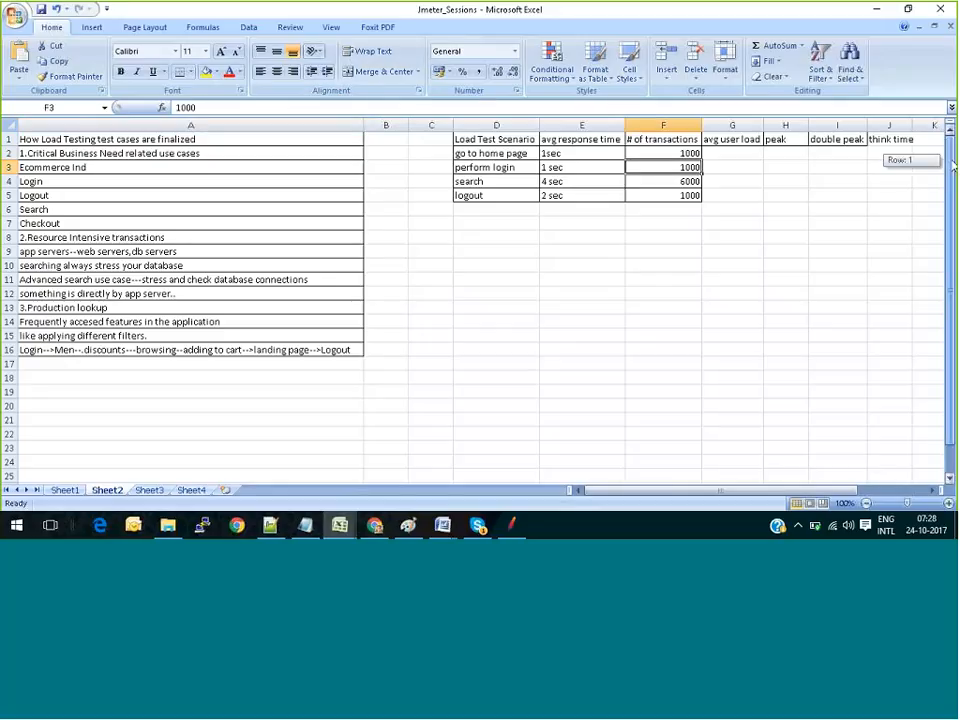
click(505, 141)
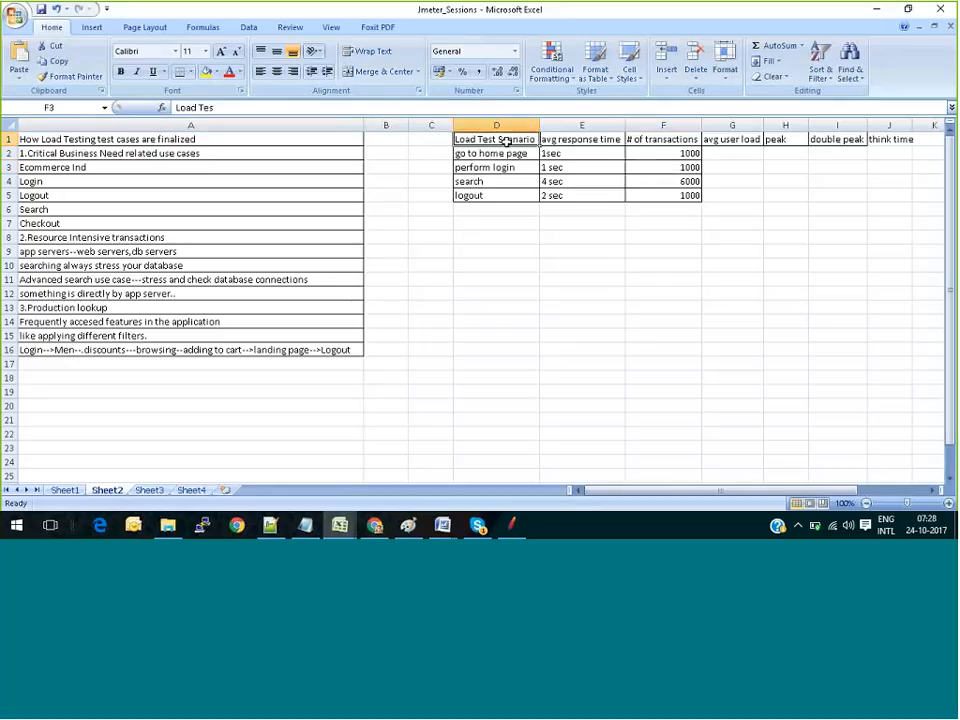
drag(495, 156, 506, 195)
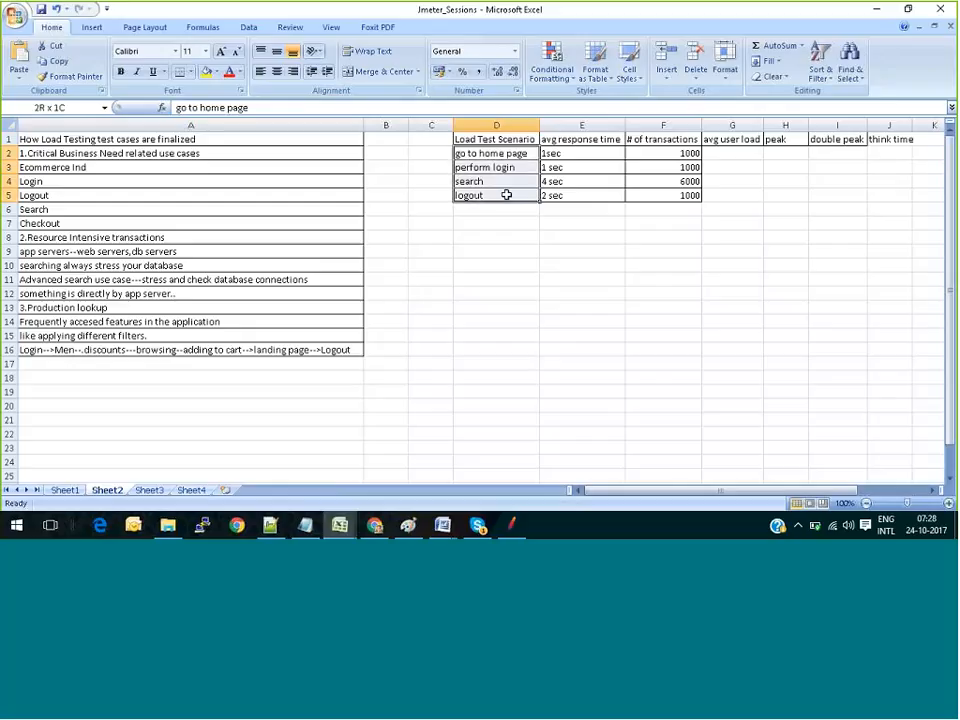
click(591, 140)
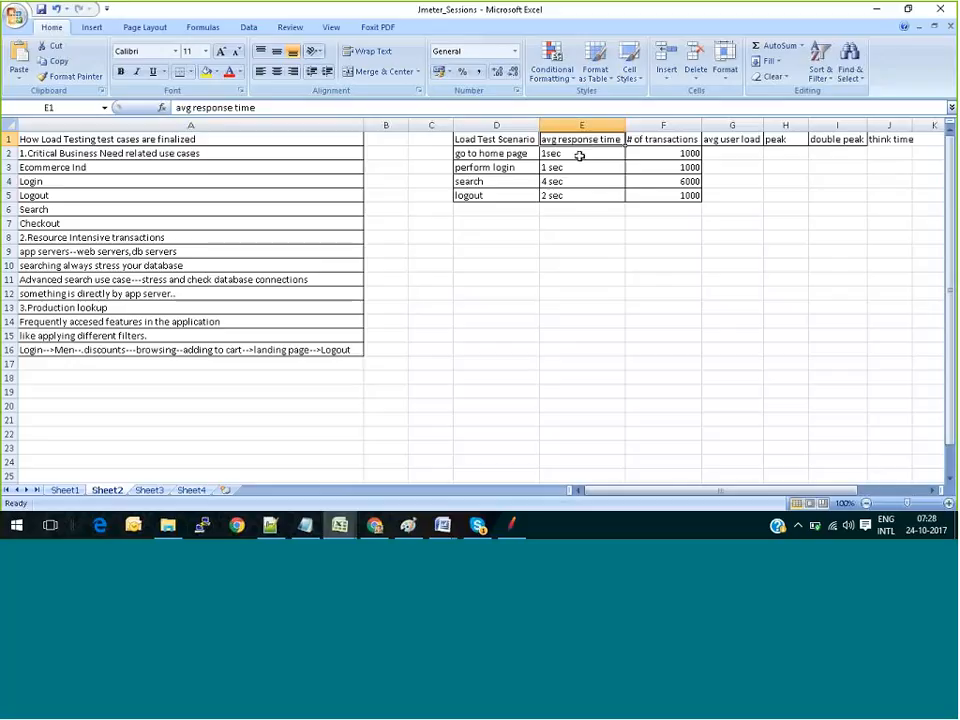
click(494, 160)
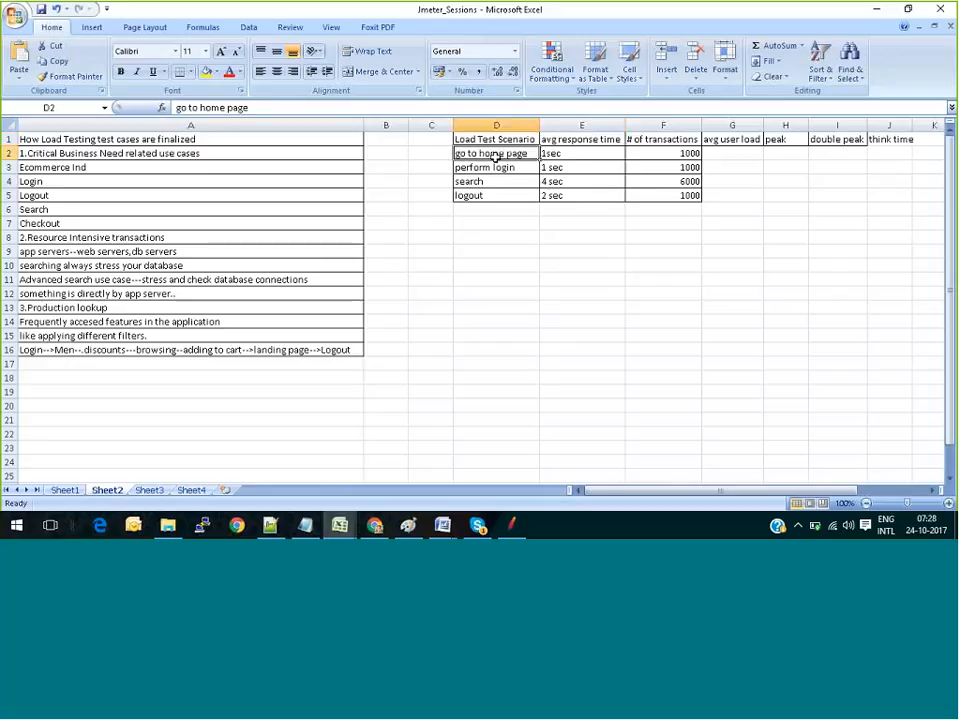
click(565, 153)
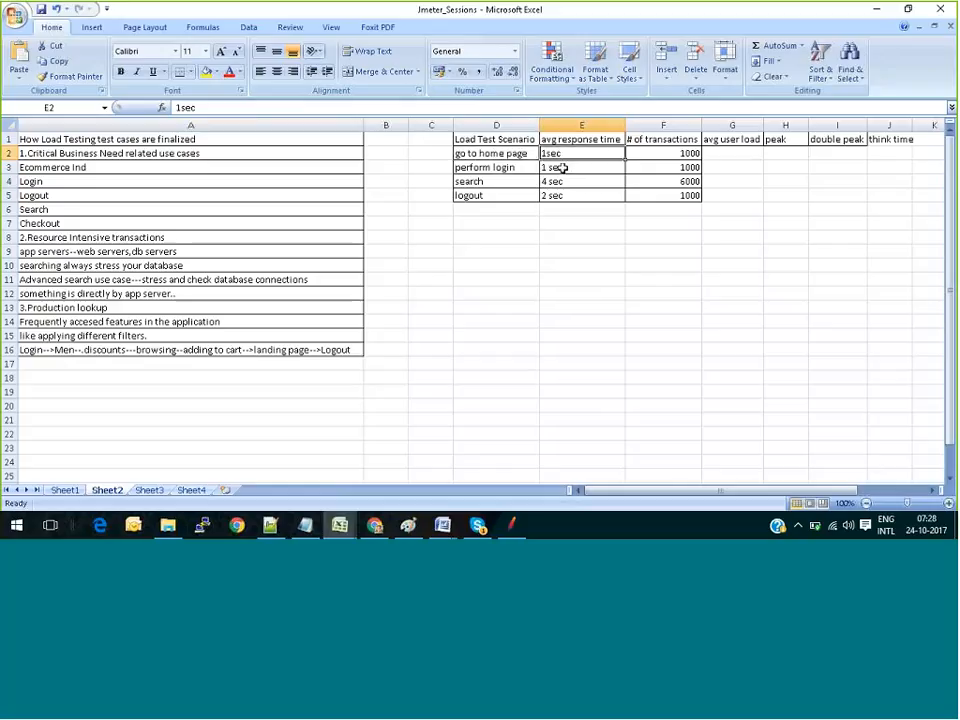
click(563, 168)
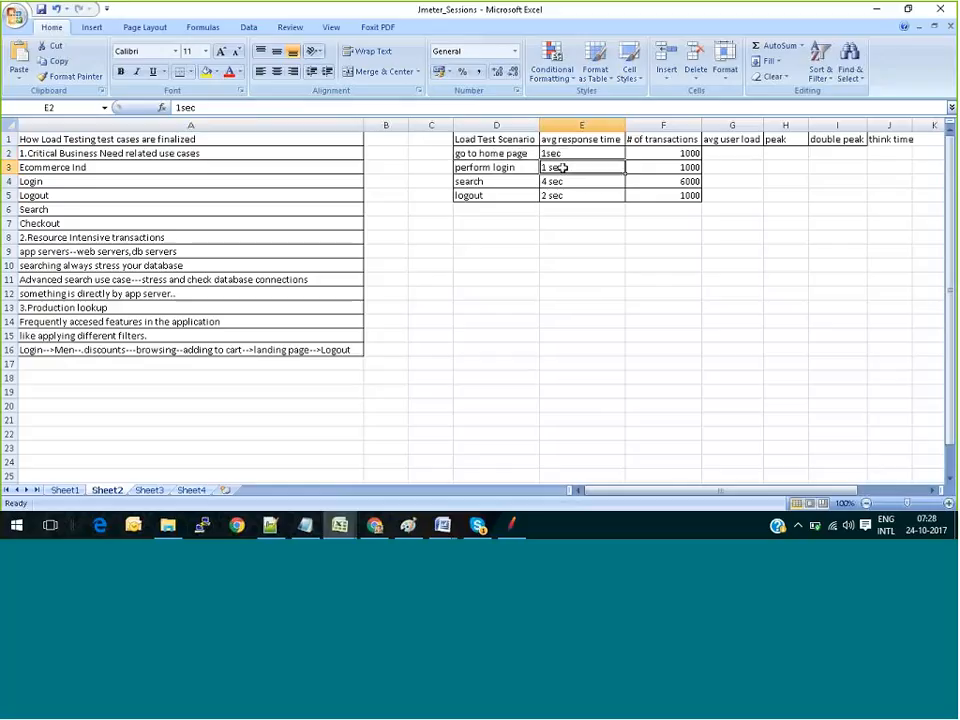
click(553, 182)
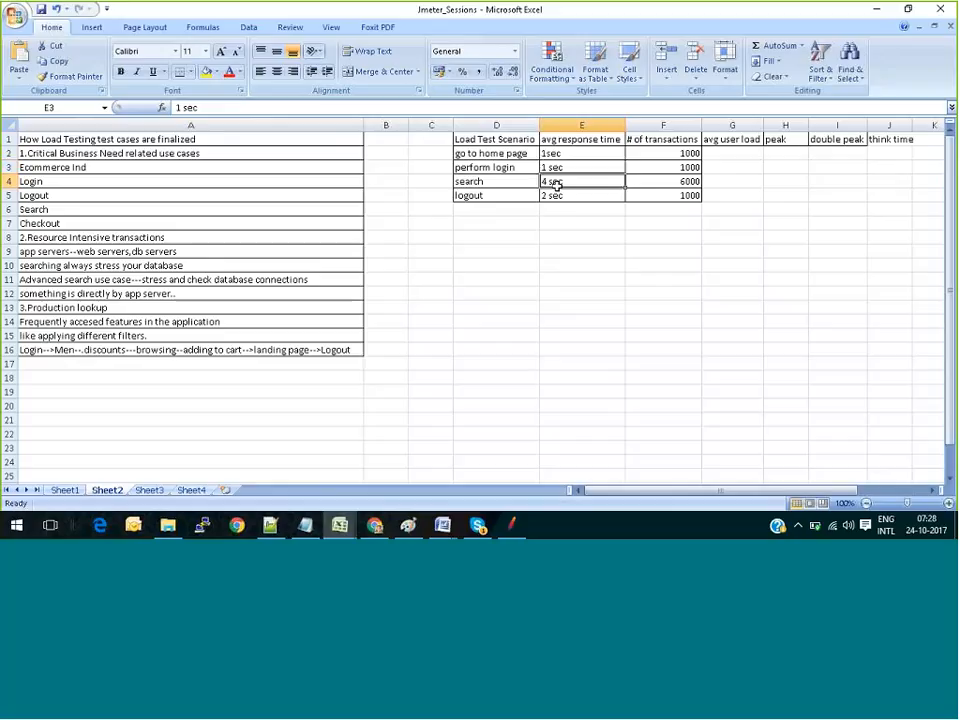
click(550, 196)
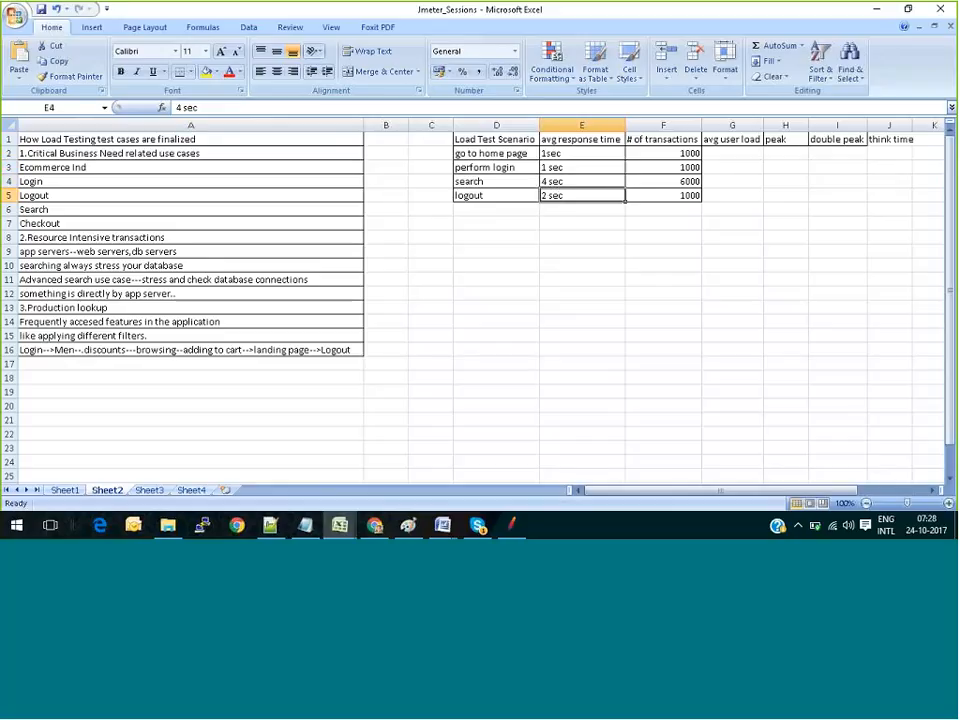
Step: Examine the number of transactions for each load test scenario in F1:F5
click(660, 140)
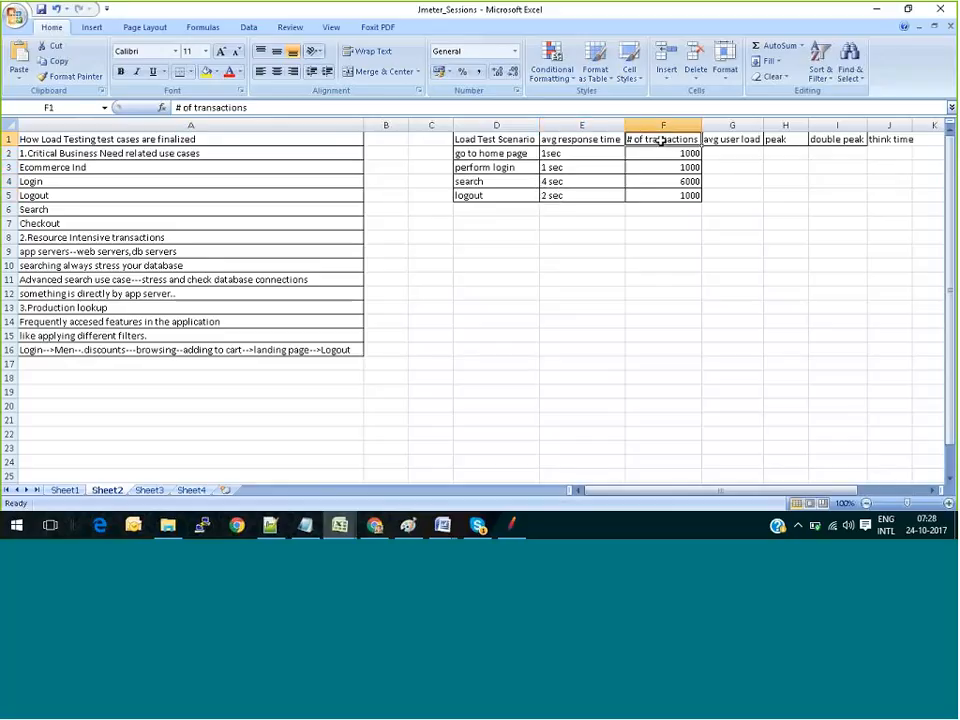
click(659, 151)
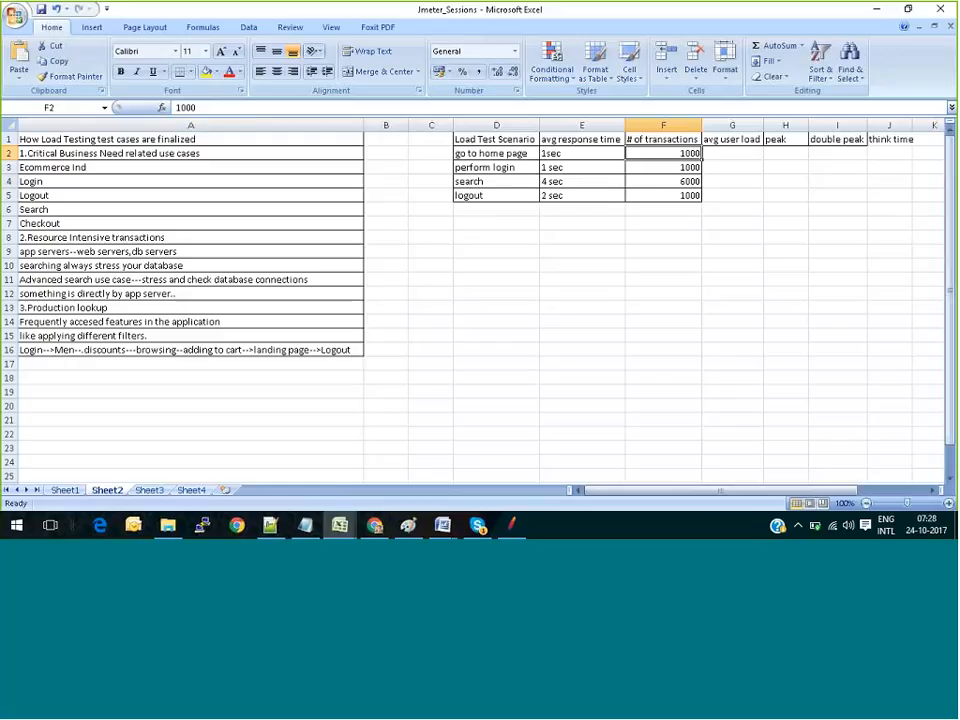
click(670, 166)
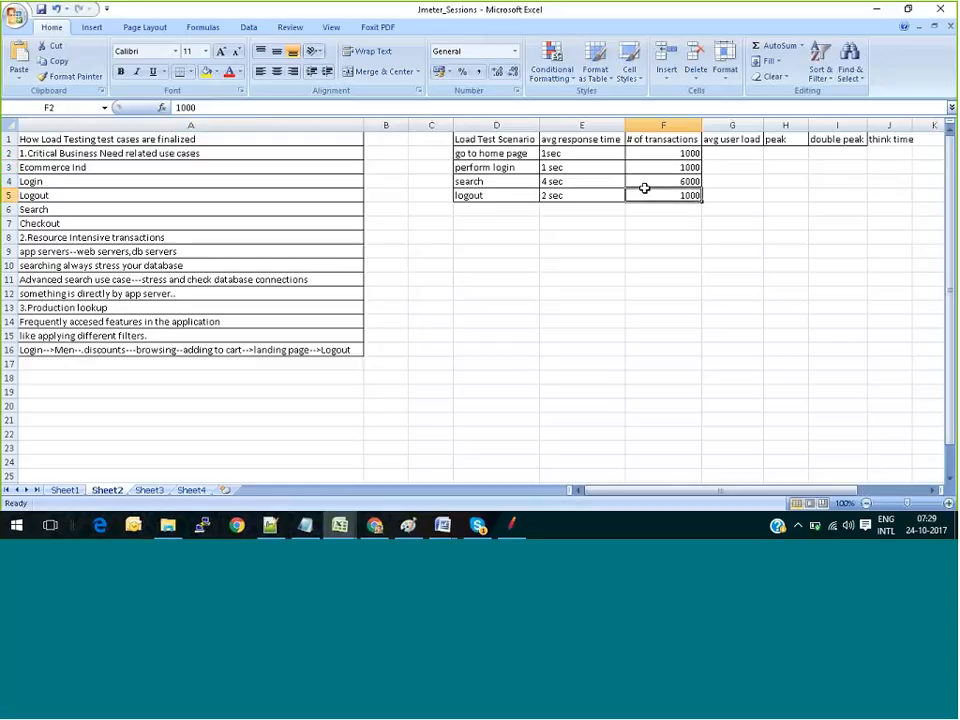
click(660, 184)
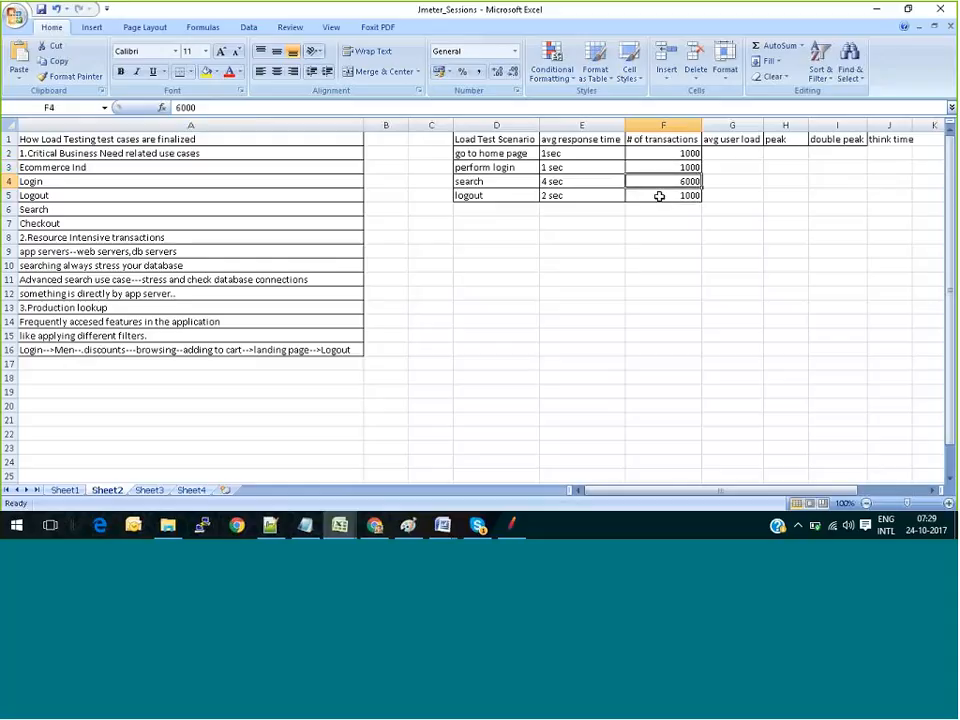
click(659, 196)
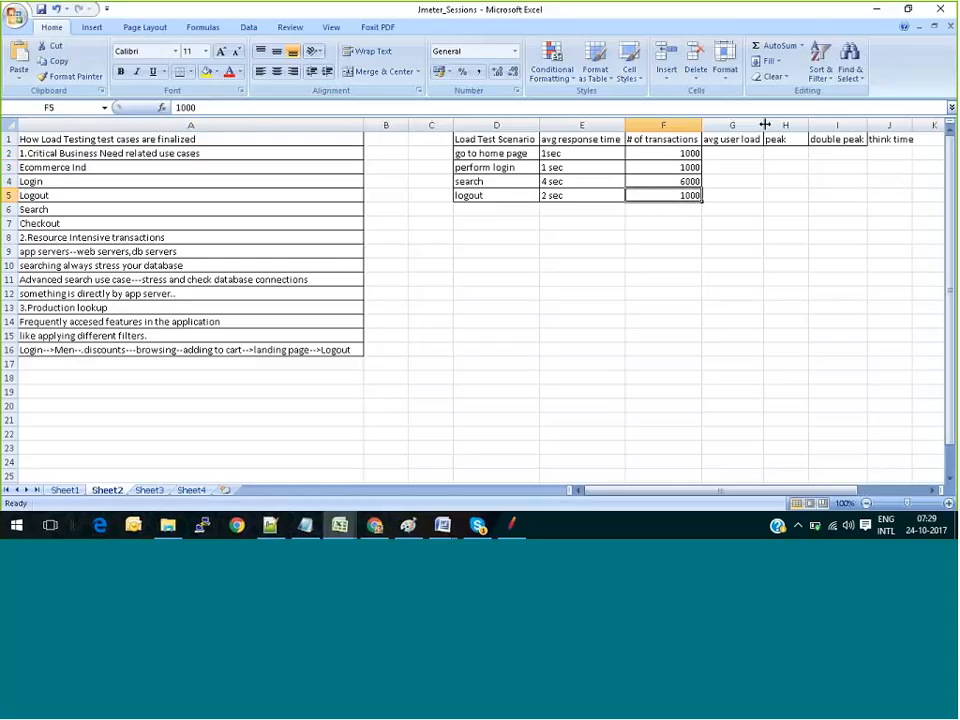
click(673, 139)
click(677, 154)
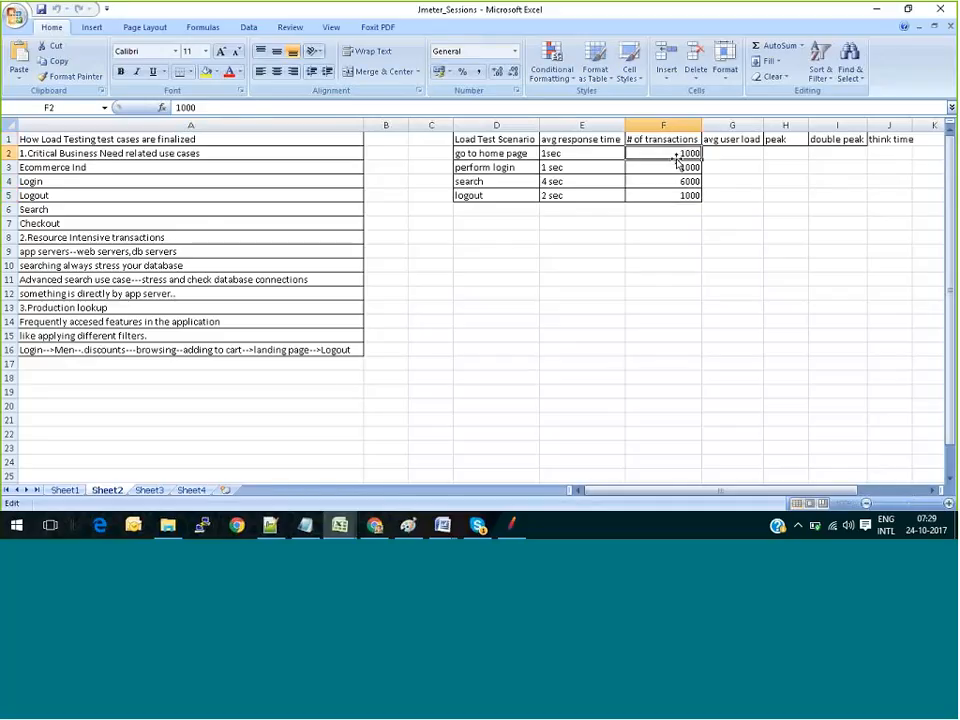
Step: Enter an average user load of 200 for the home page scenario in G2 and copy it to G3:G5
click(742, 152)
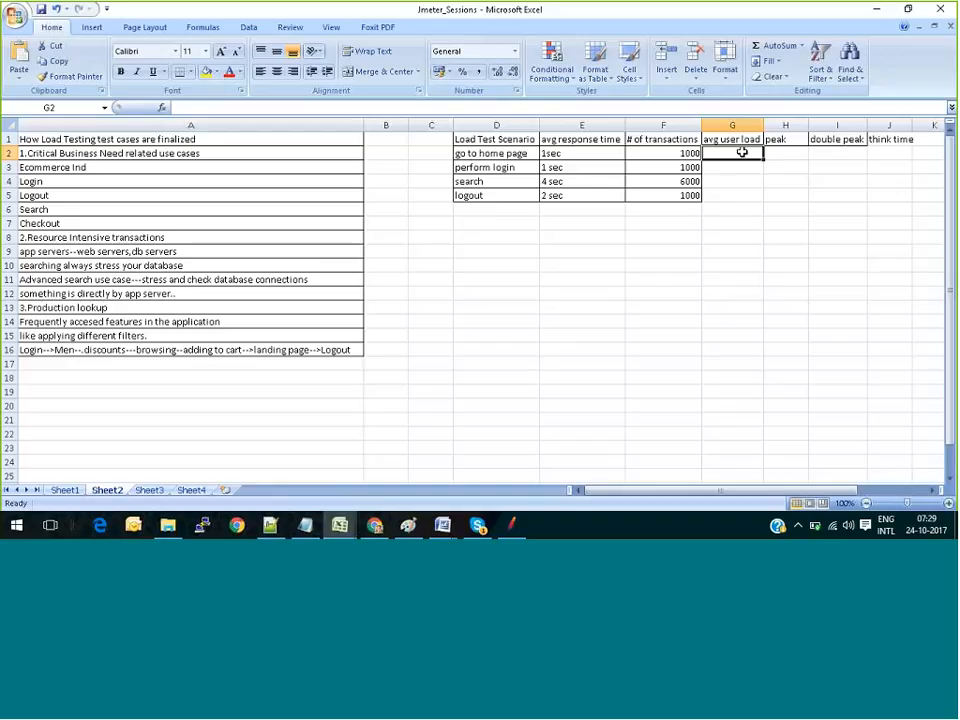
text(200)
click(732, 167)
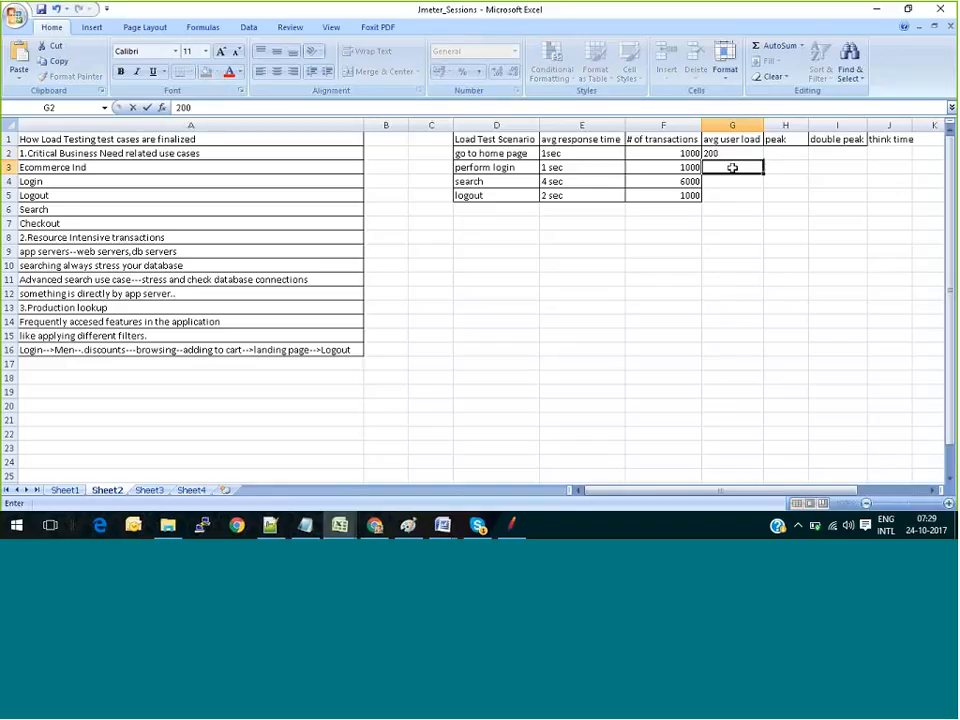
click(765, 164)
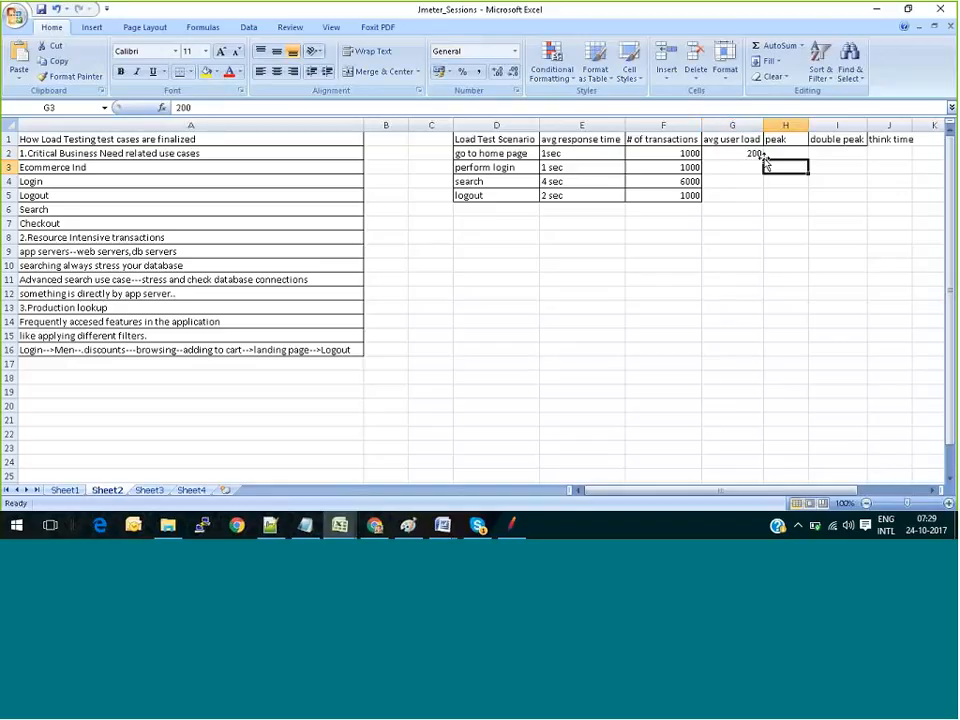
click(754, 153)
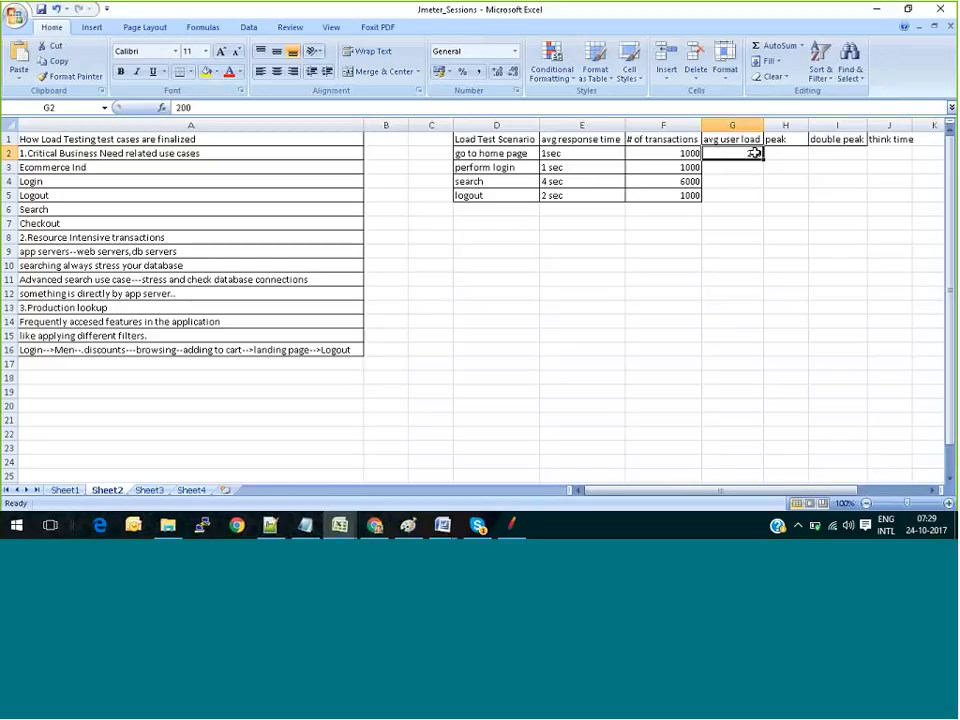
key(ctrl+c)
drag(738, 165, 729, 198)
key(ctrl+v)
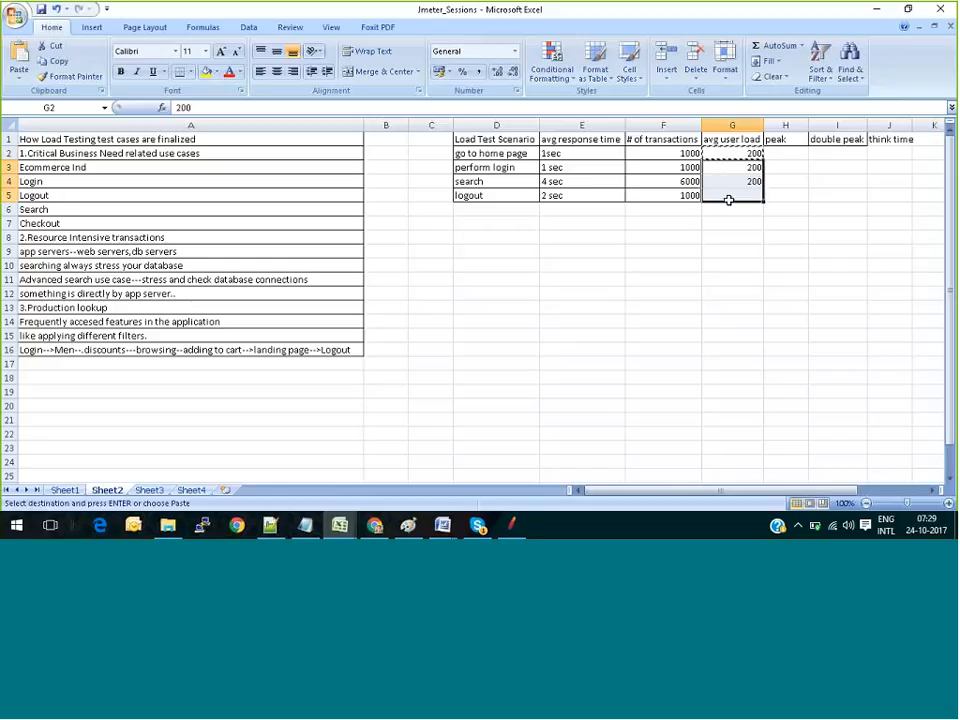
Step: Review the scenarios, response times, transactions and average user loads across D2:G5
drag(498, 152, 495, 189)
drag(574, 154, 575, 195)
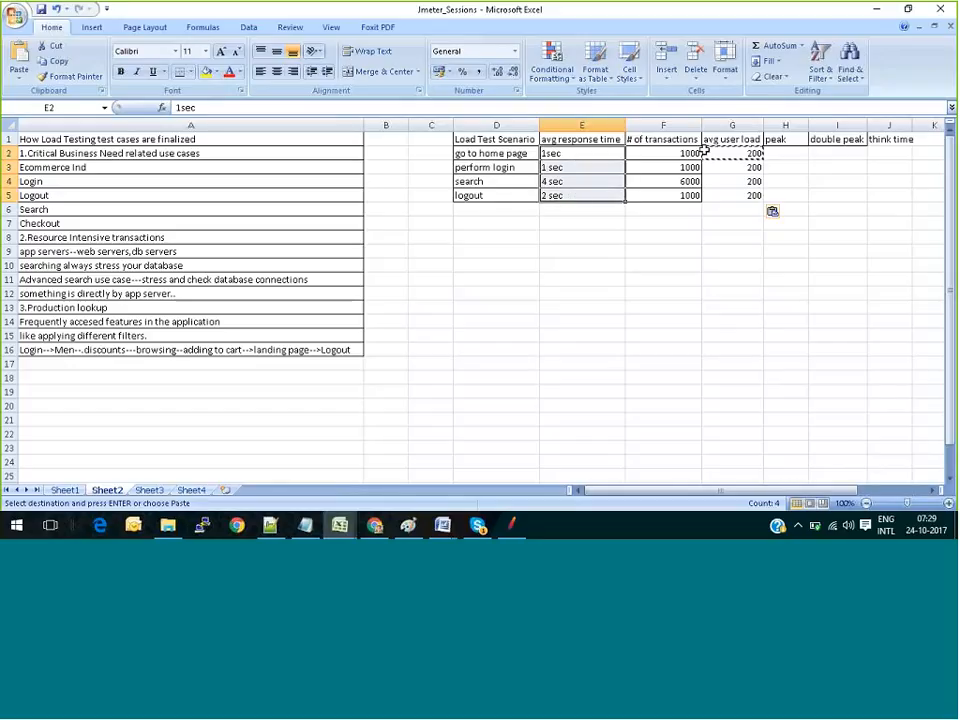
drag(698, 153, 686, 198)
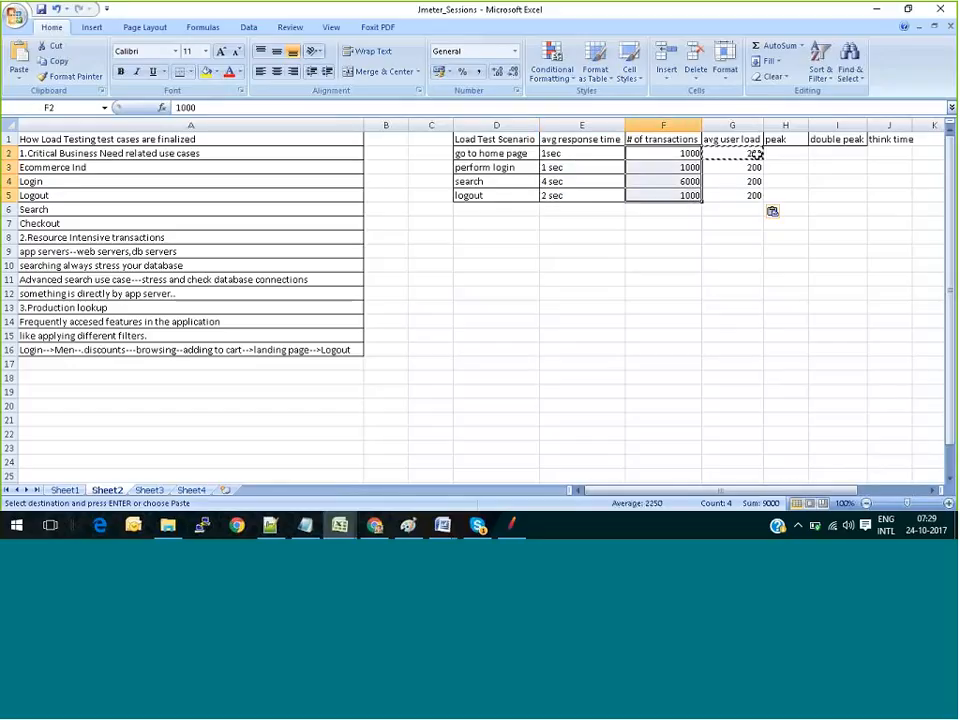
click(740, 154)
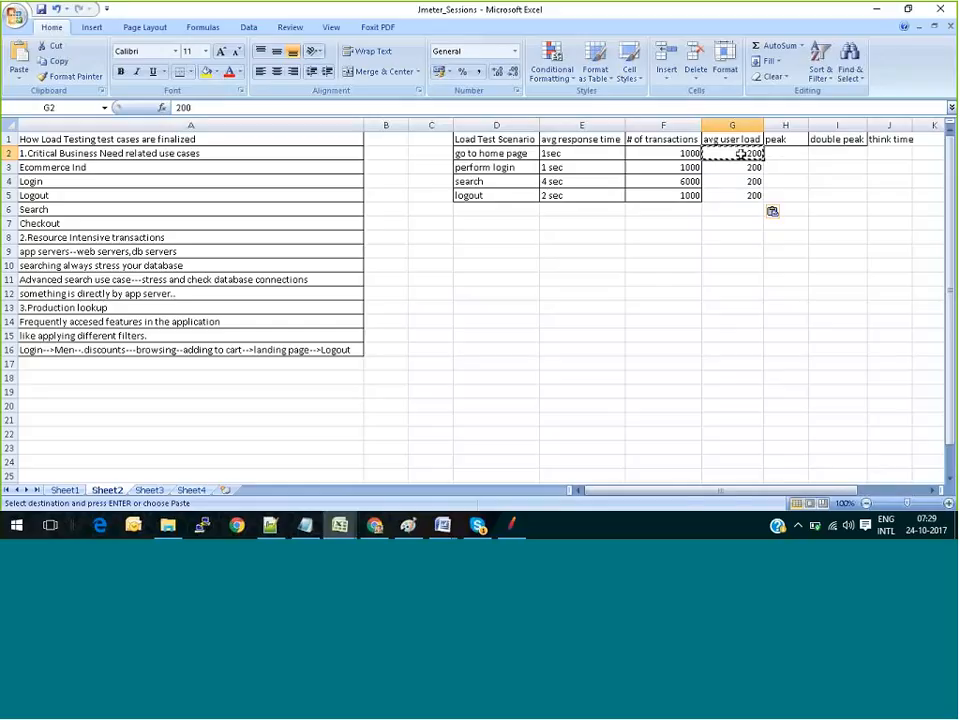
drag(739, 150, 743, 186)
Step: Enter a peak load of 400 in H2 and H3, and copy it to the search and logout rows in H4:H5
click(781, 152)
text(4)
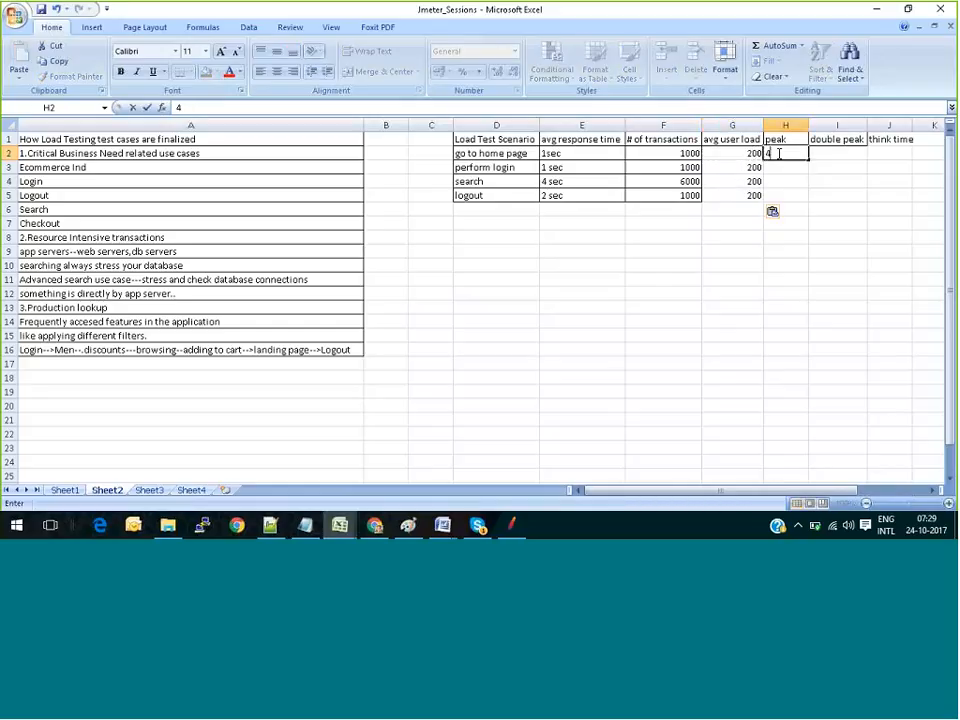
text(00)
click(781, 166)
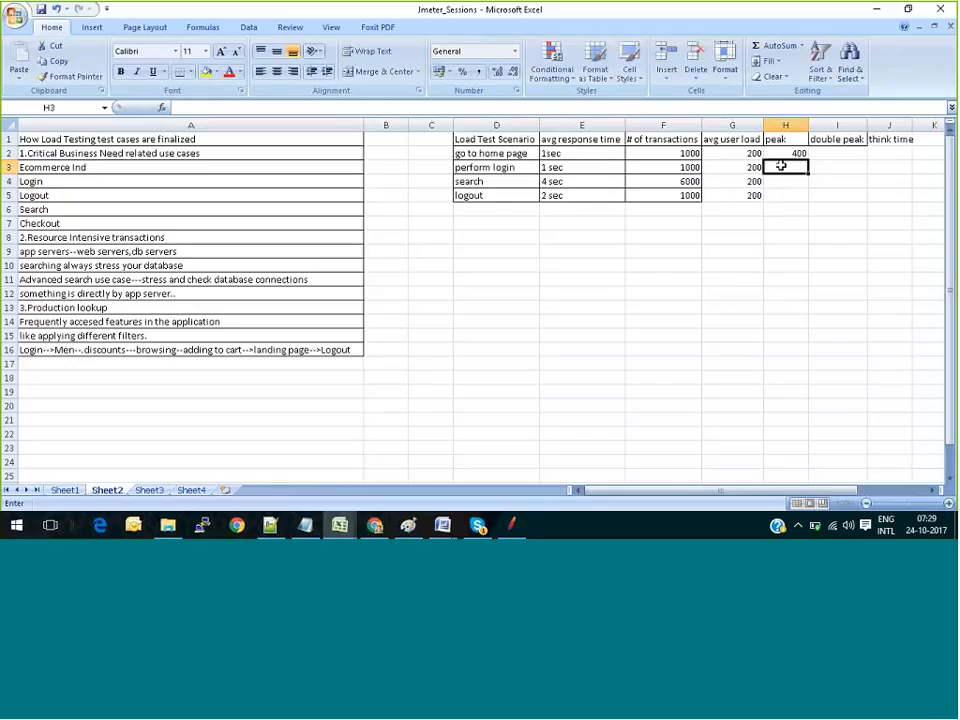
text(400)
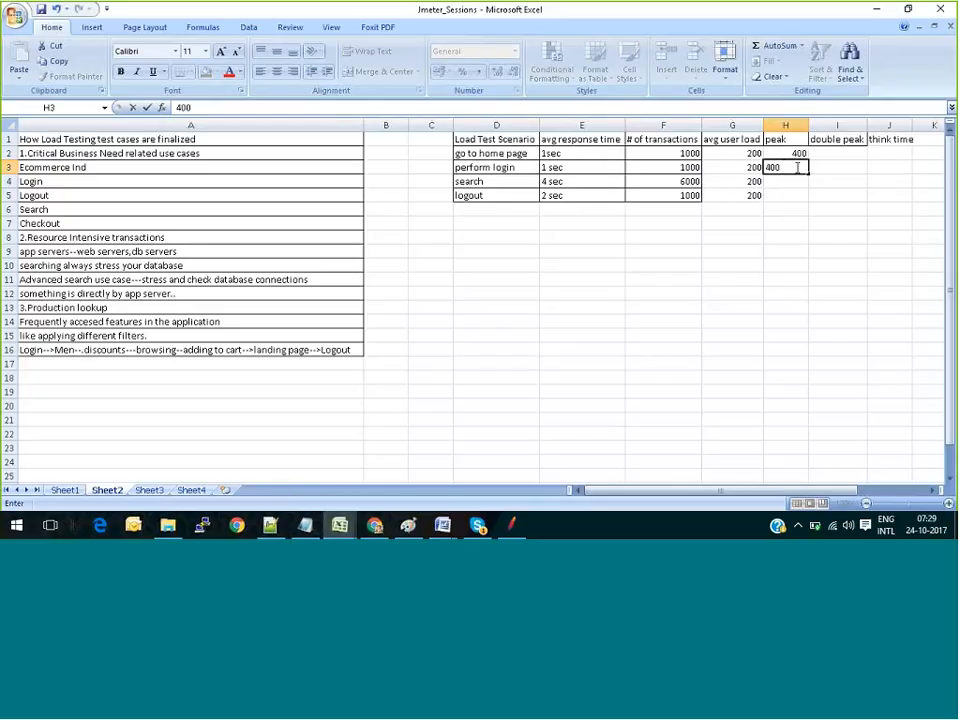
key(Up)
click(795, 166)
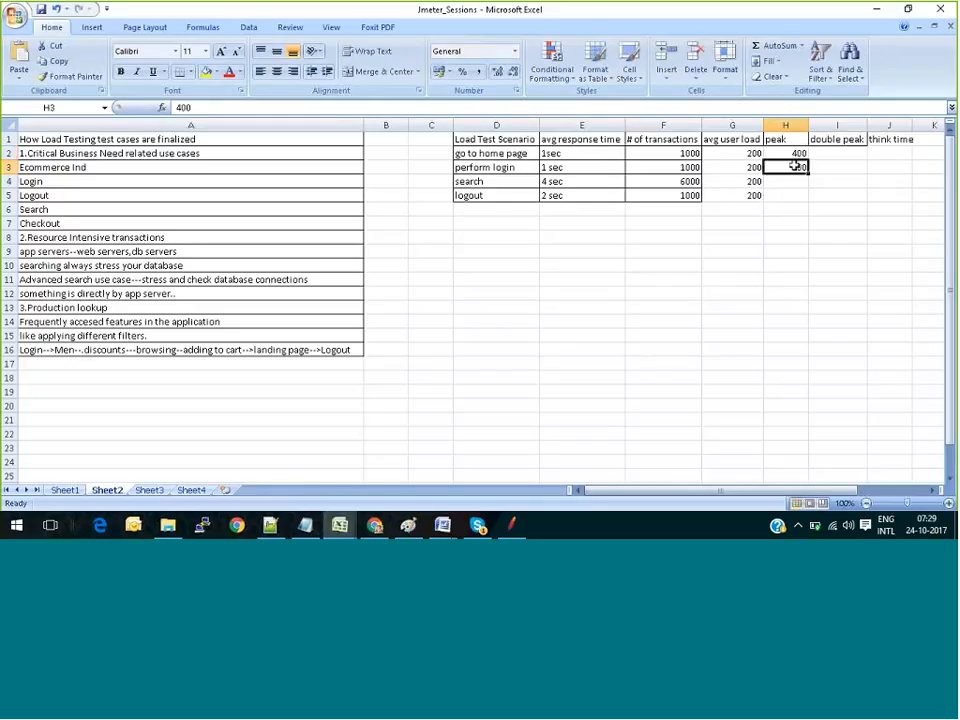
key(ctrl+c)
drag(791, 186, 789, 200)
key(ctrl+v)
Step: Widen column J slightly to fit the think time heading
click(846, 151)
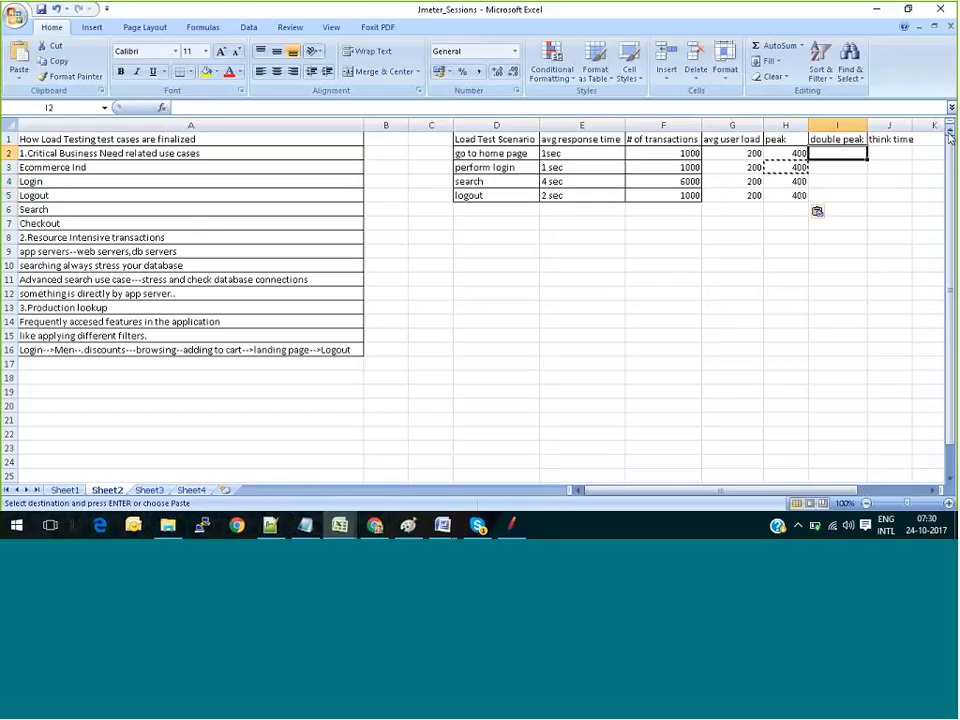
drag(852, 490, 890, 494)
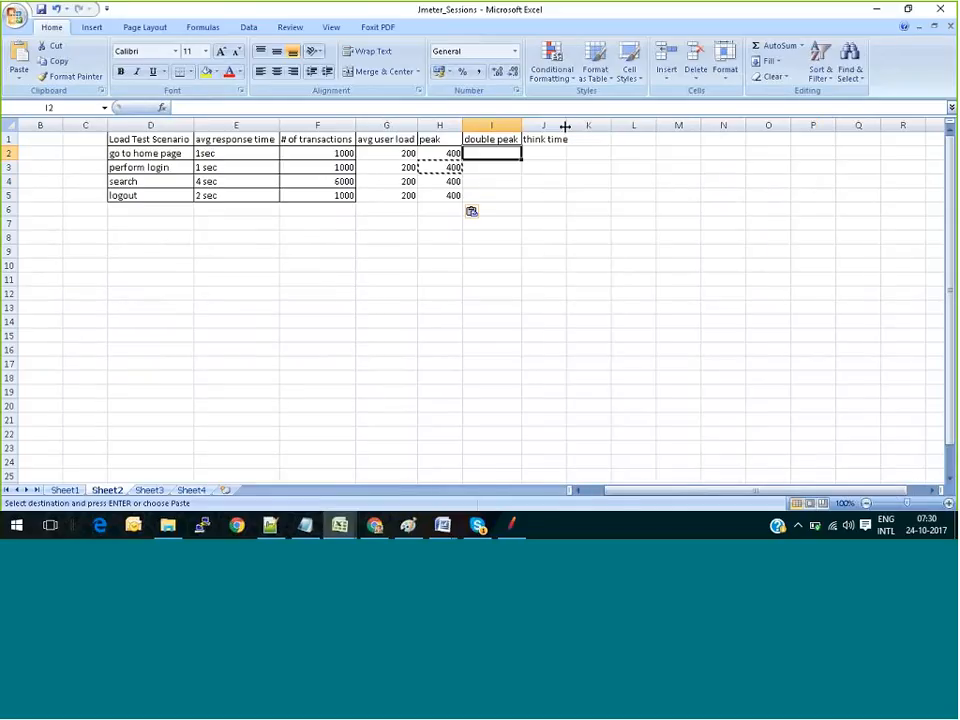
drag(565, 127, 569, 127)
Step: Examine the think time column in relation to the sequence of scenarios in D2:D5
click(557, 153)
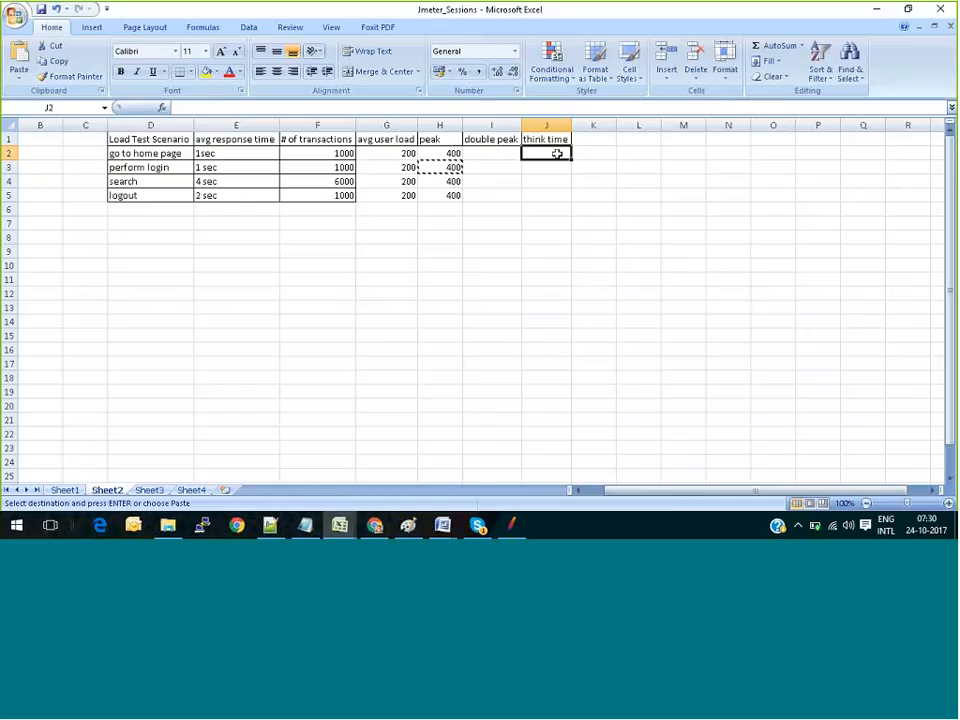
click(171, 153)
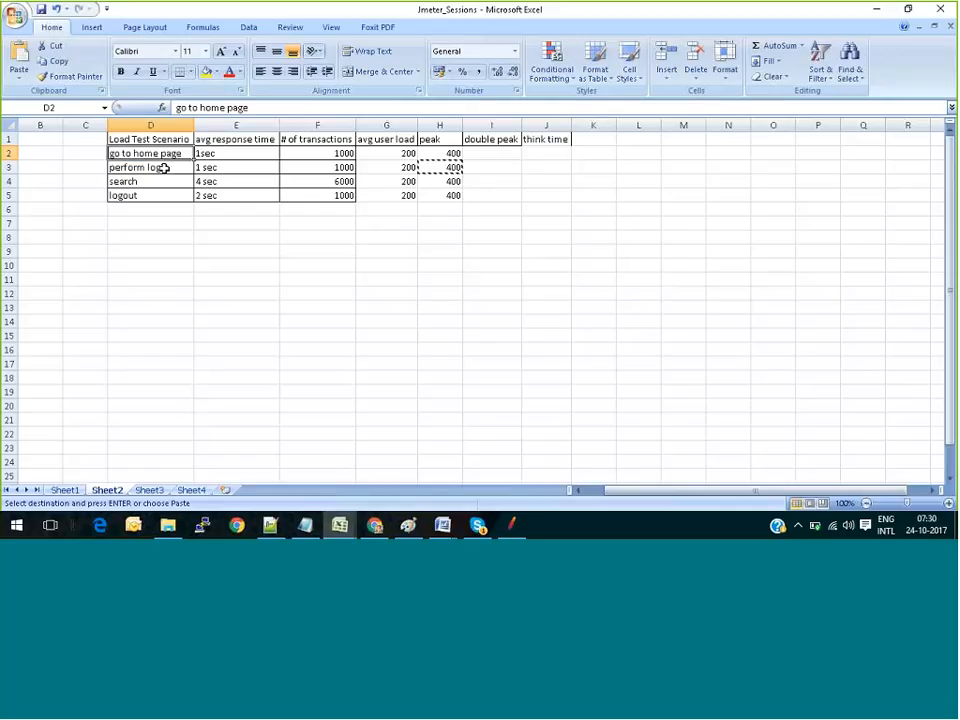
click(159, 173)
click(156, 179)
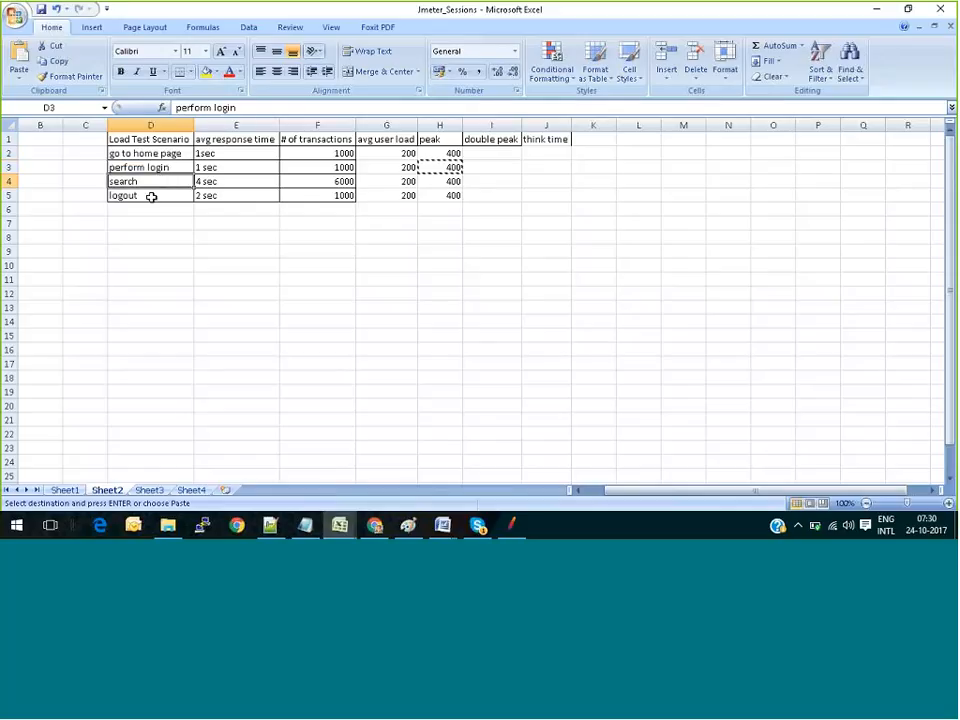
click(151, 195)
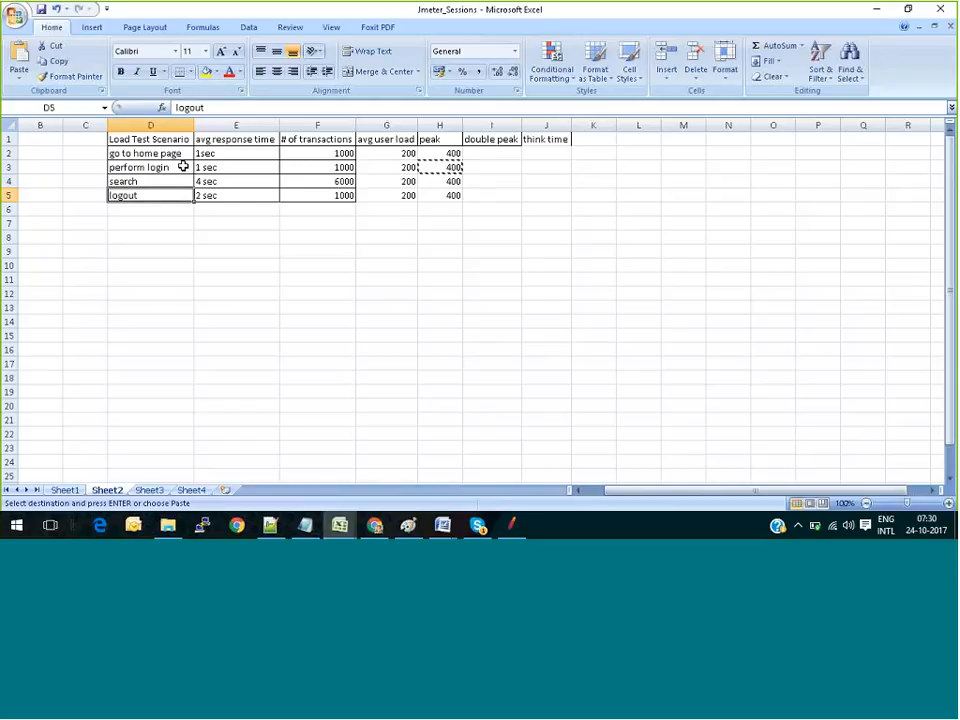
click(167, 153)
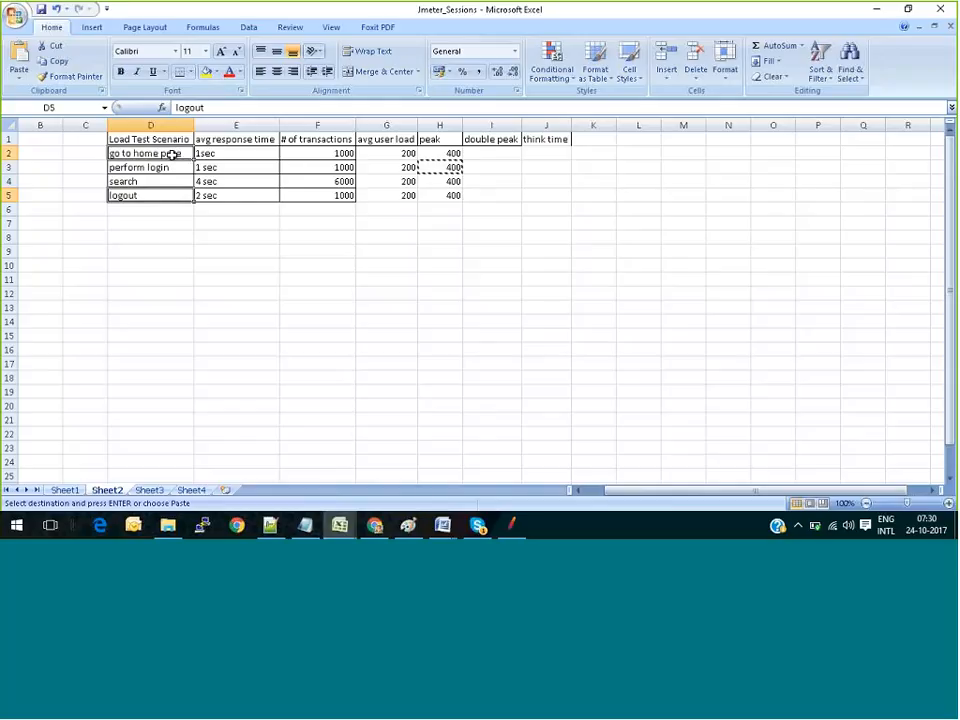
click(561, 140)
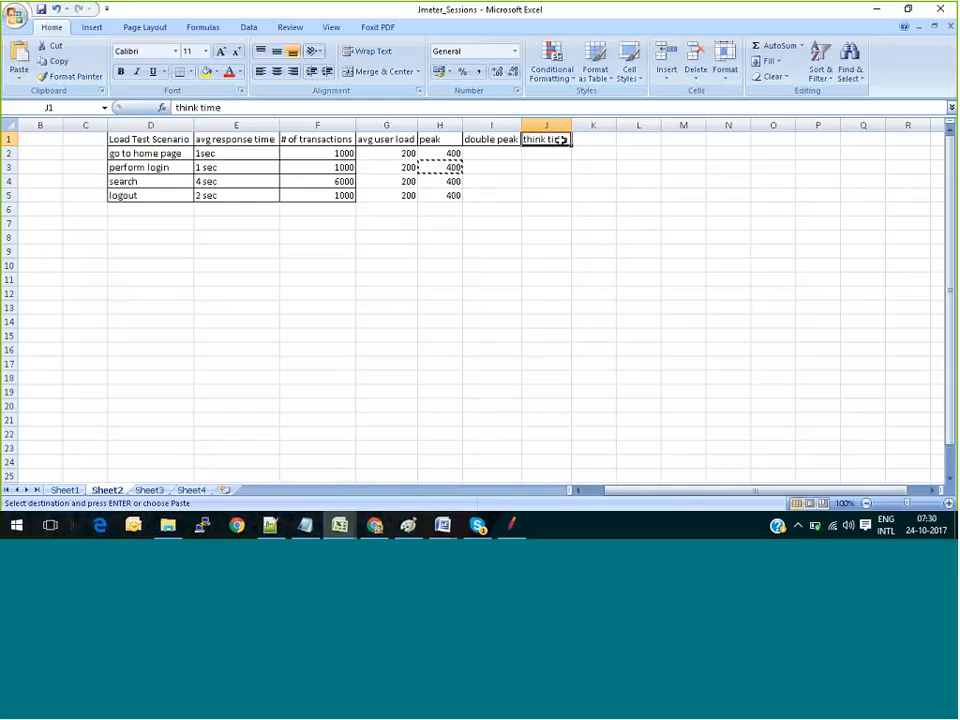
Step: Enter think times of 1sec for perform login in J3 and 3sec for search in J4
click(550, 152)
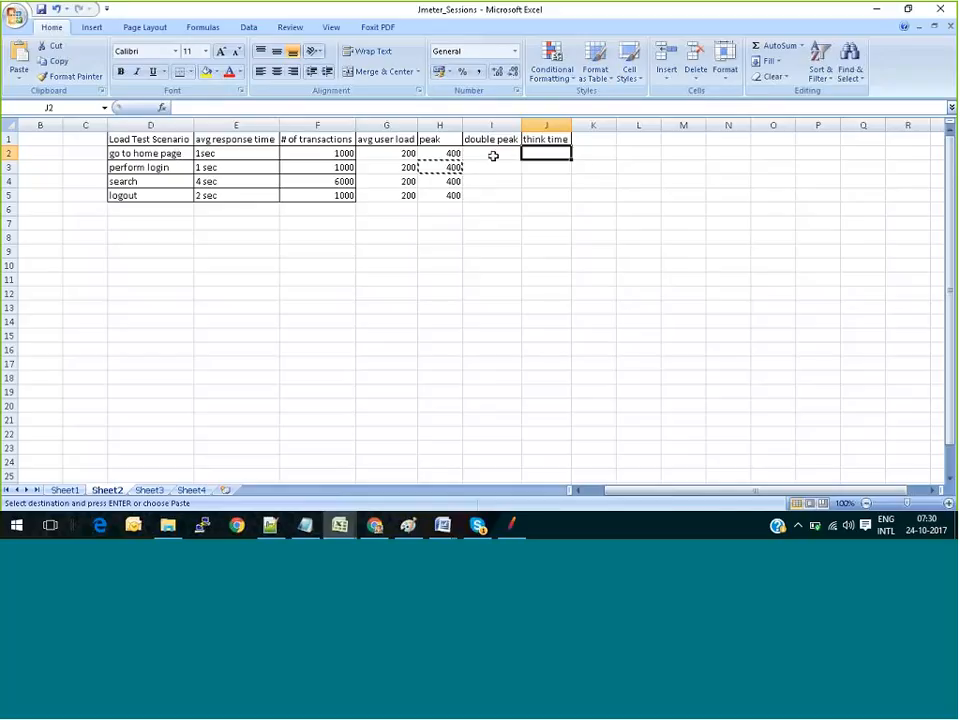
click(554, 164)
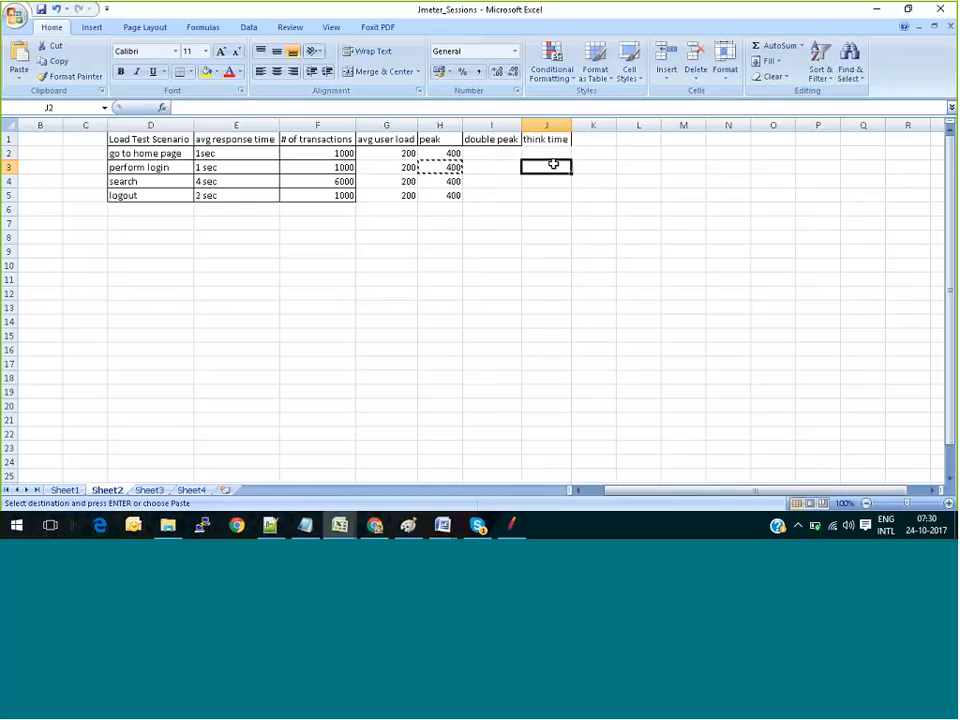
text(1sec)
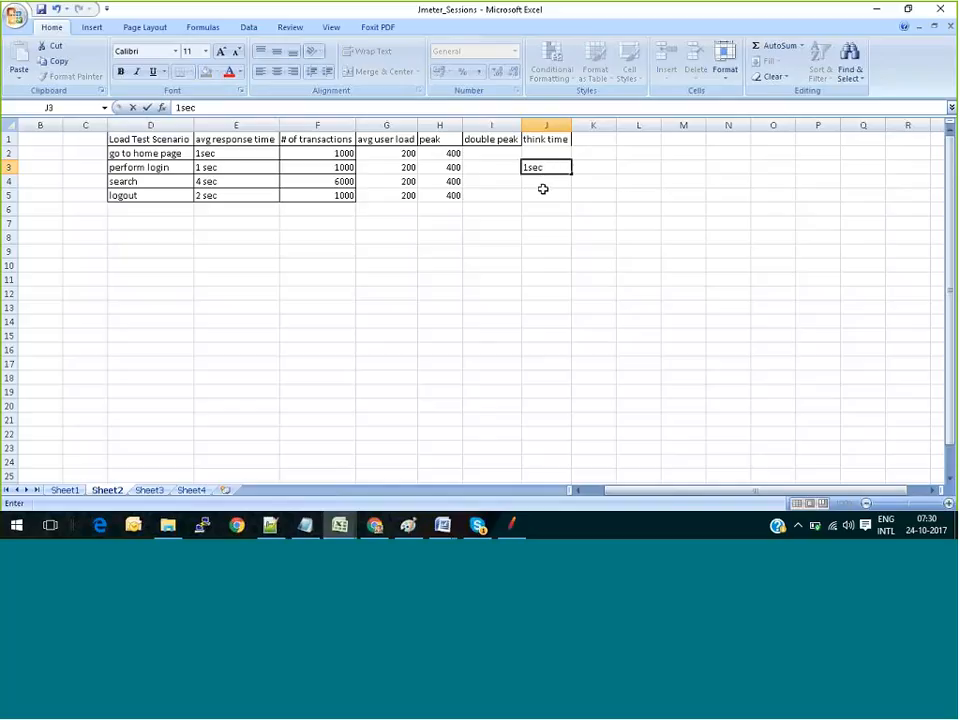
key(Return)
text(3)
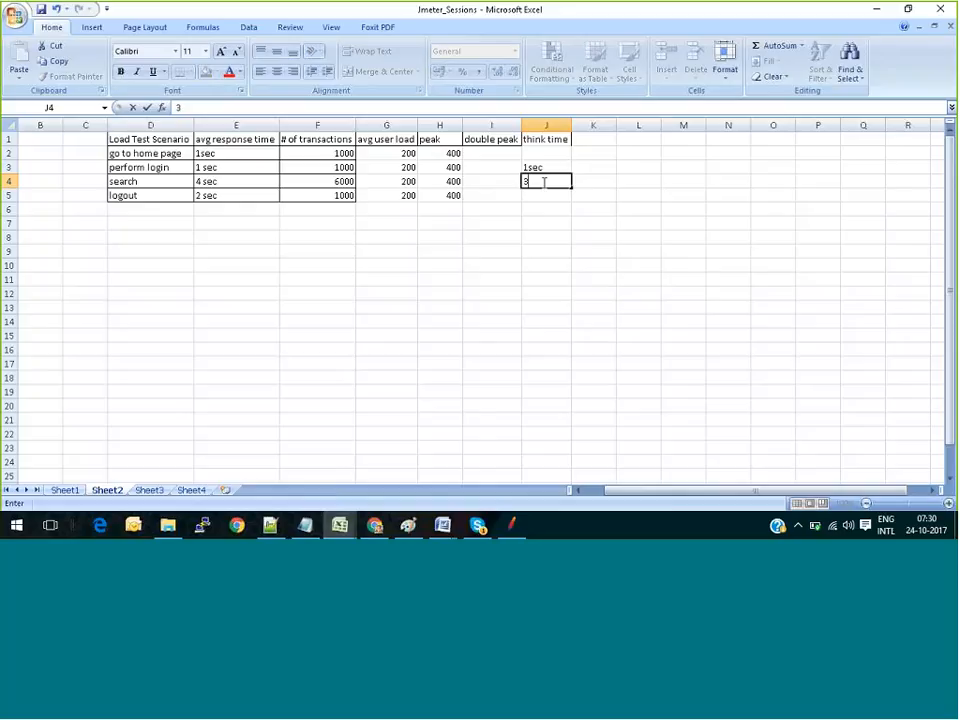
text(sec)
Step: Enter a think time of 2sec for the logout scenario in J5
click(540, 197)
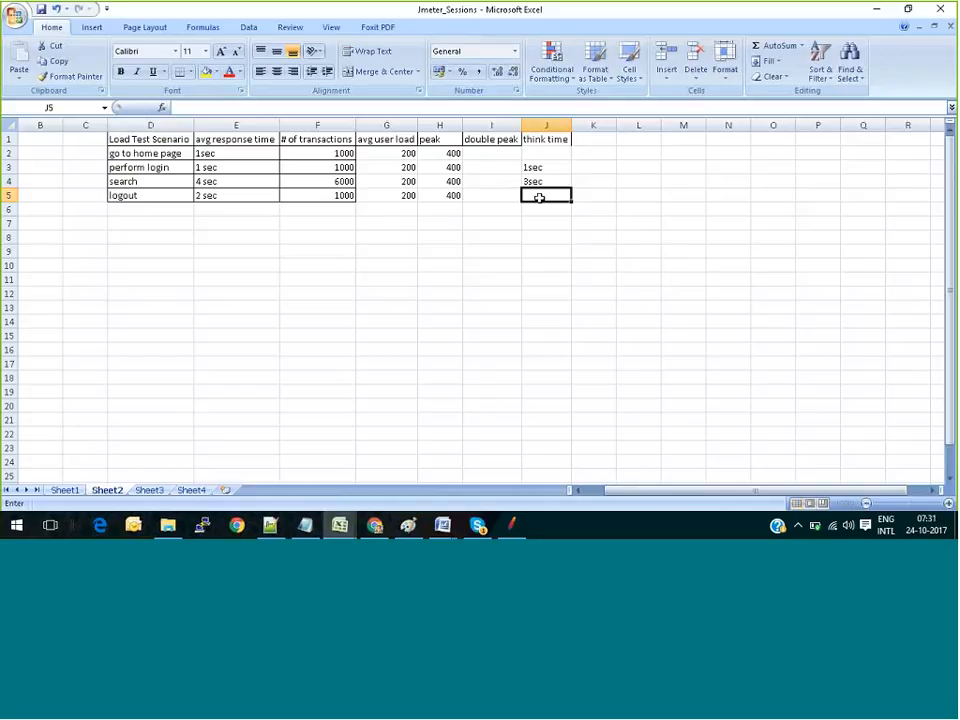
text(2)
click(555, 180)
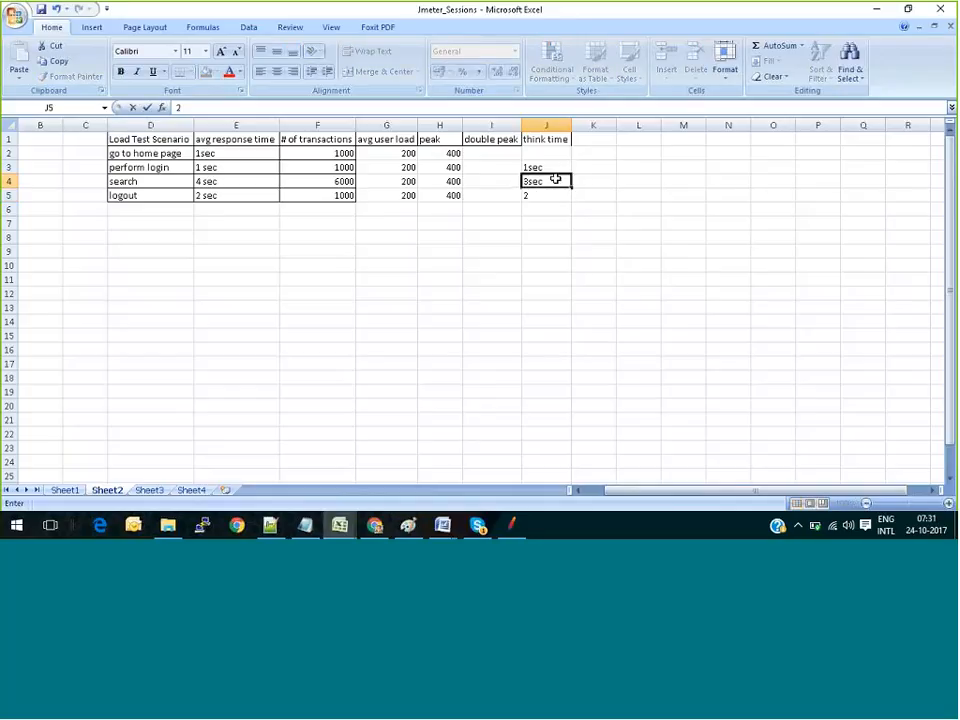
click(553, 195)
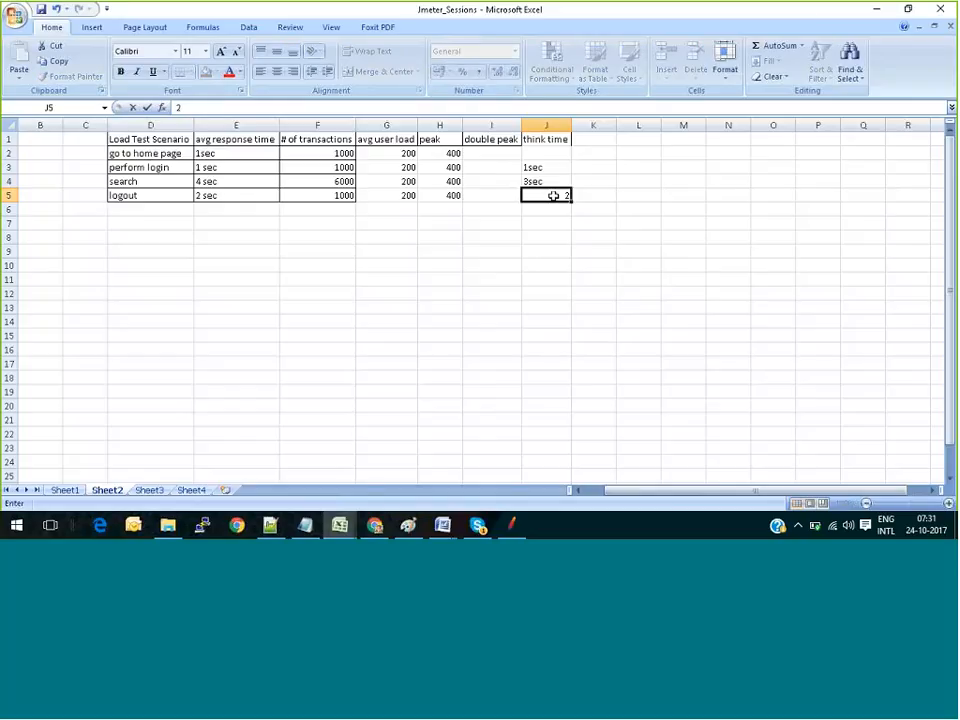
text(2sec)
click(546, 183)
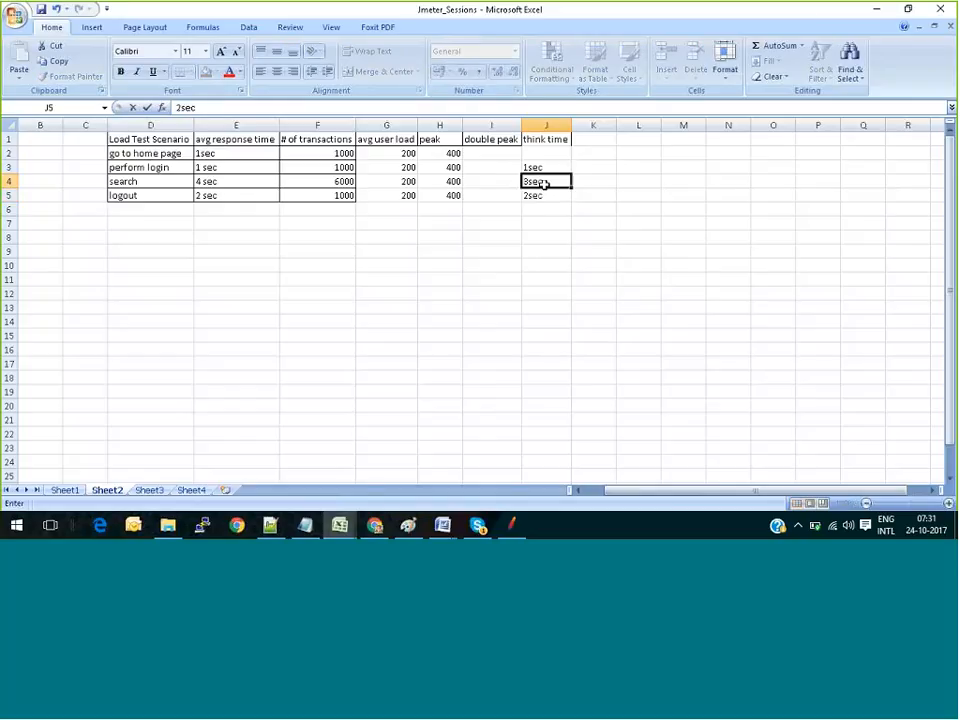
click(551, 196)
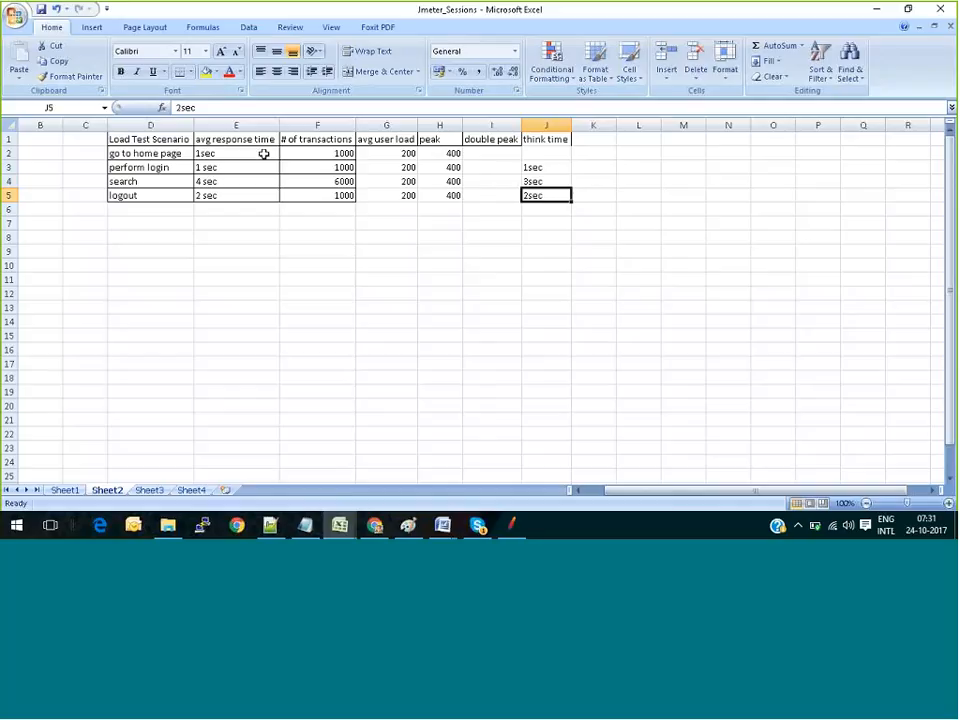
Step: Compare the number of transactions, average response time and think time columns for the four scenarios
drag(330, 153, 343, 193)
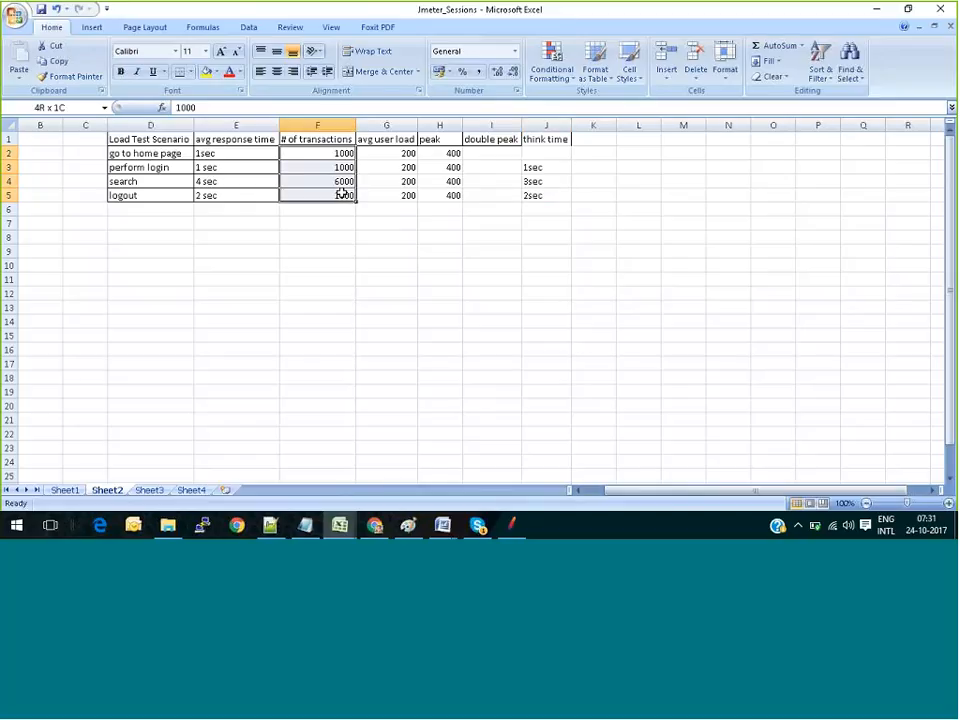
click(212, 152)
drag(212, 152, 215, 197)
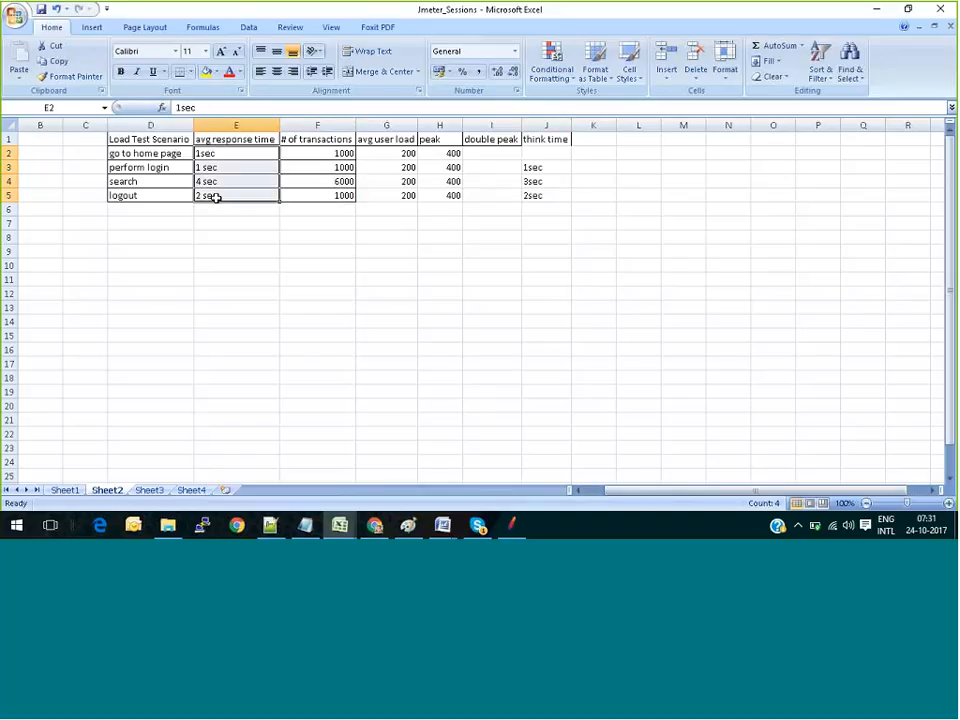
click(230, 155)
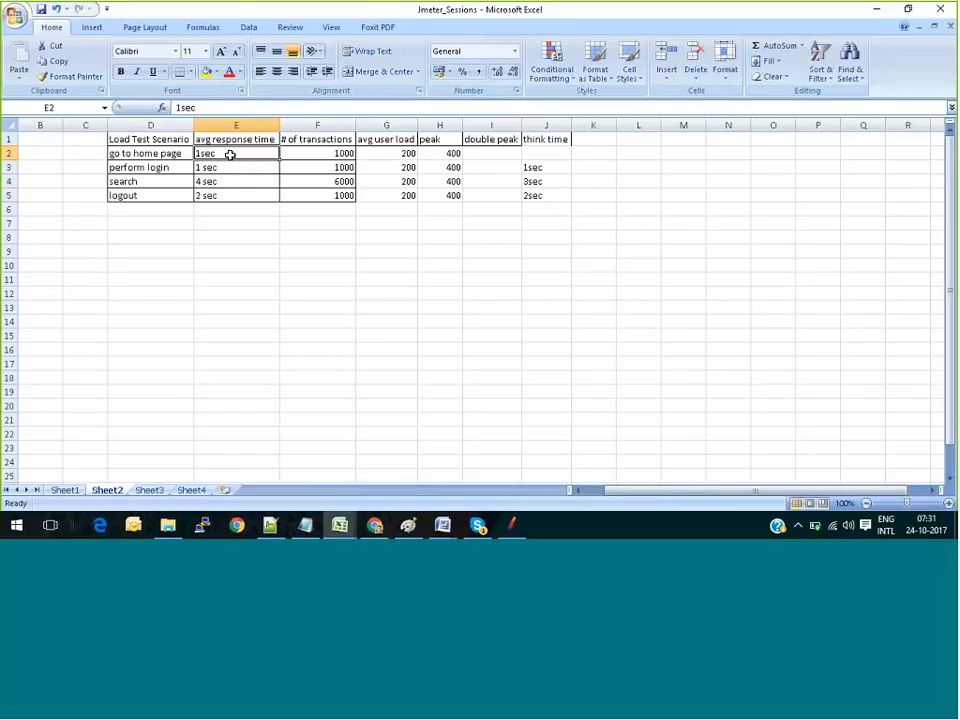
click(240, 165)
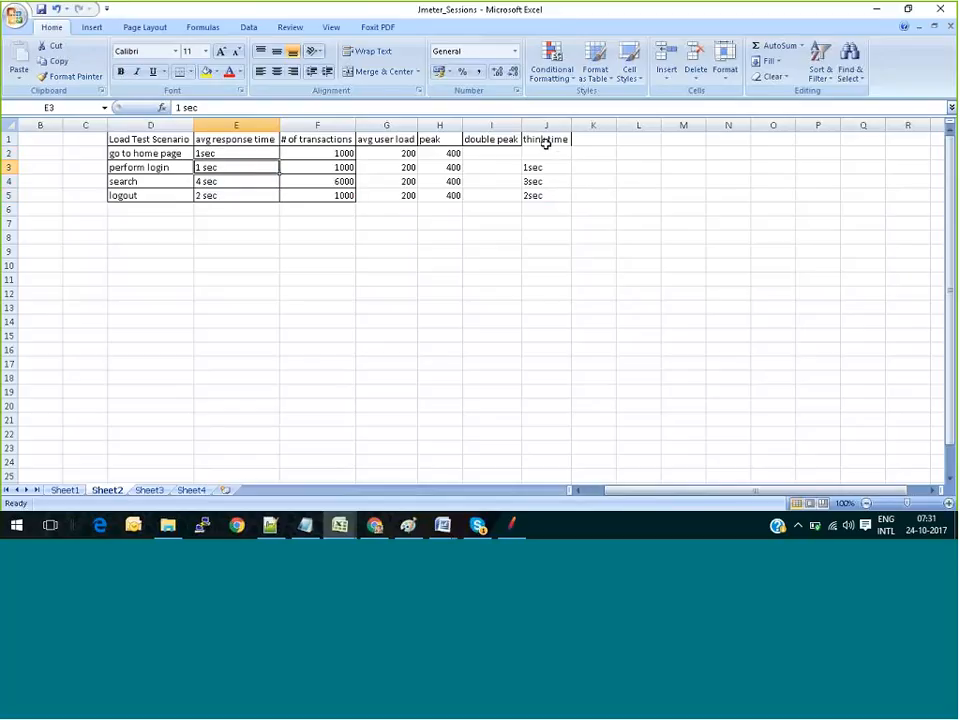
drag(544, 142, 540, 195)
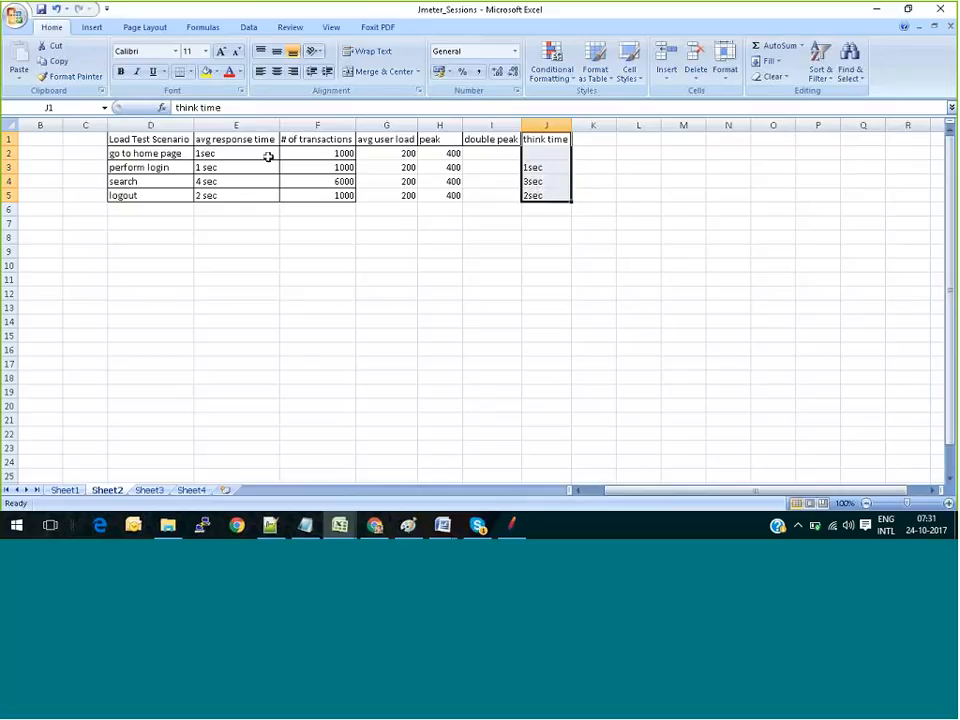
click(141, 222)
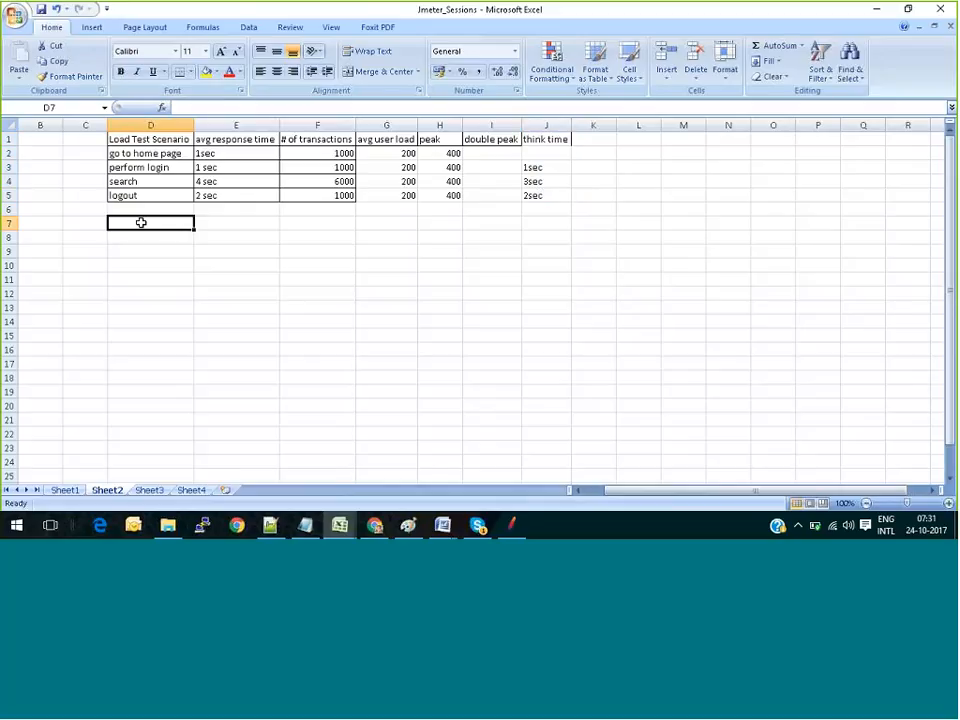
click(585, 153)
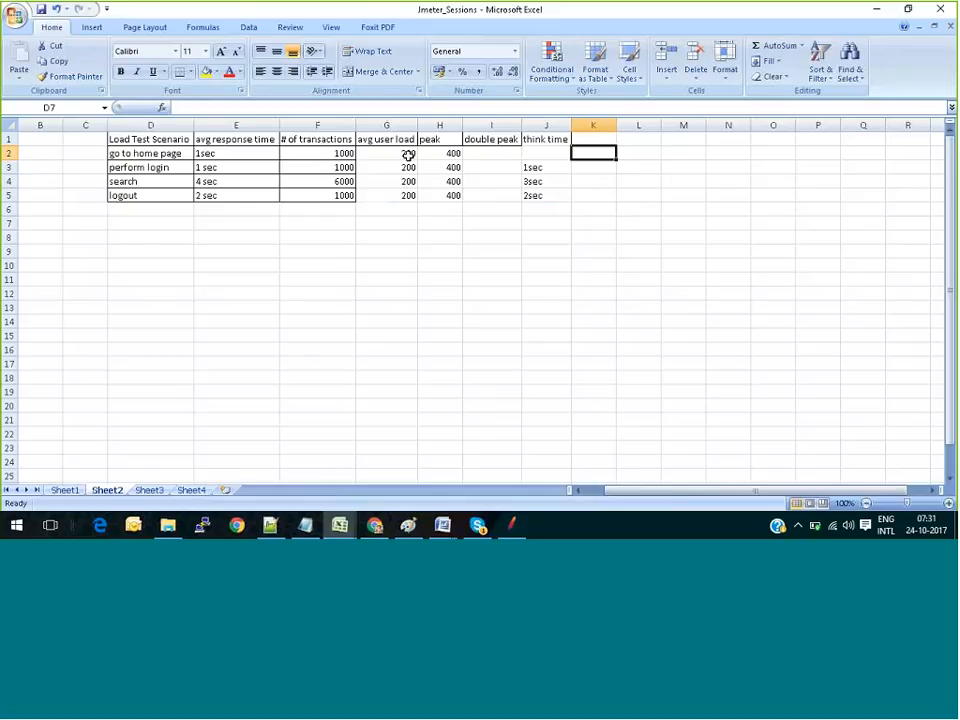
Step: Go through the scenario sequence in D2:D5, from home page and login to search and logout, alongside the think times
click(157, 153)
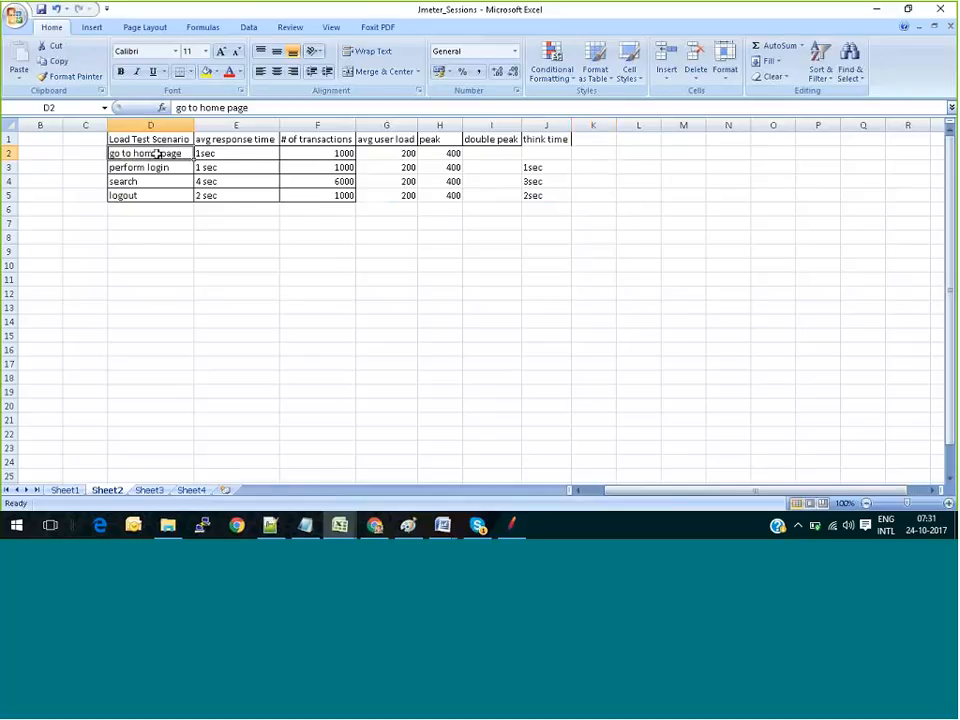
click(142, 168)
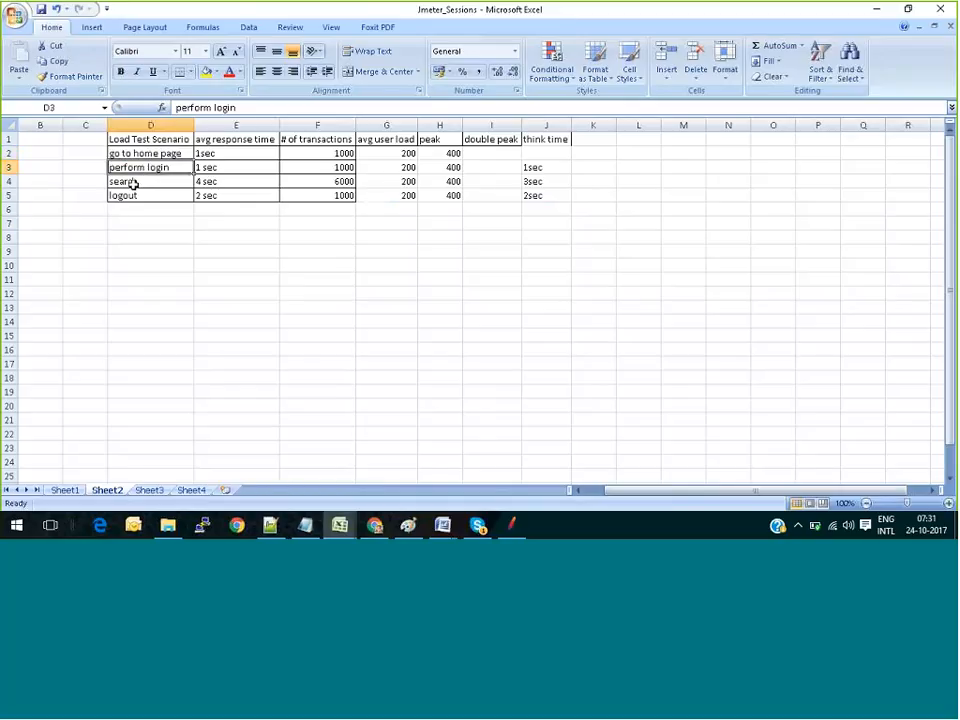
click(133, 184)
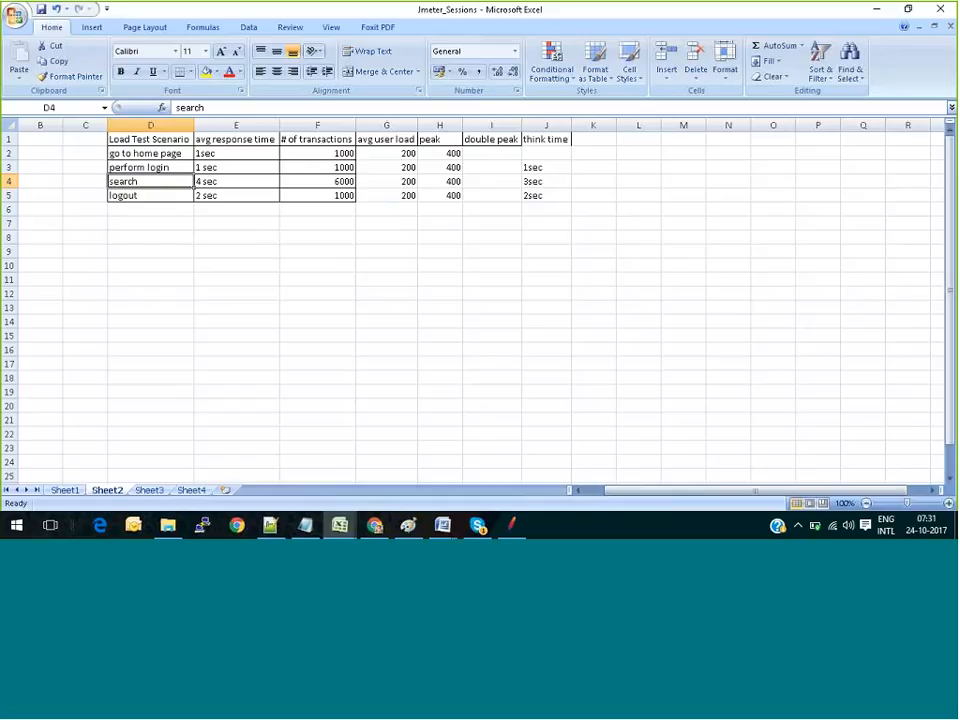
click(150, 153)
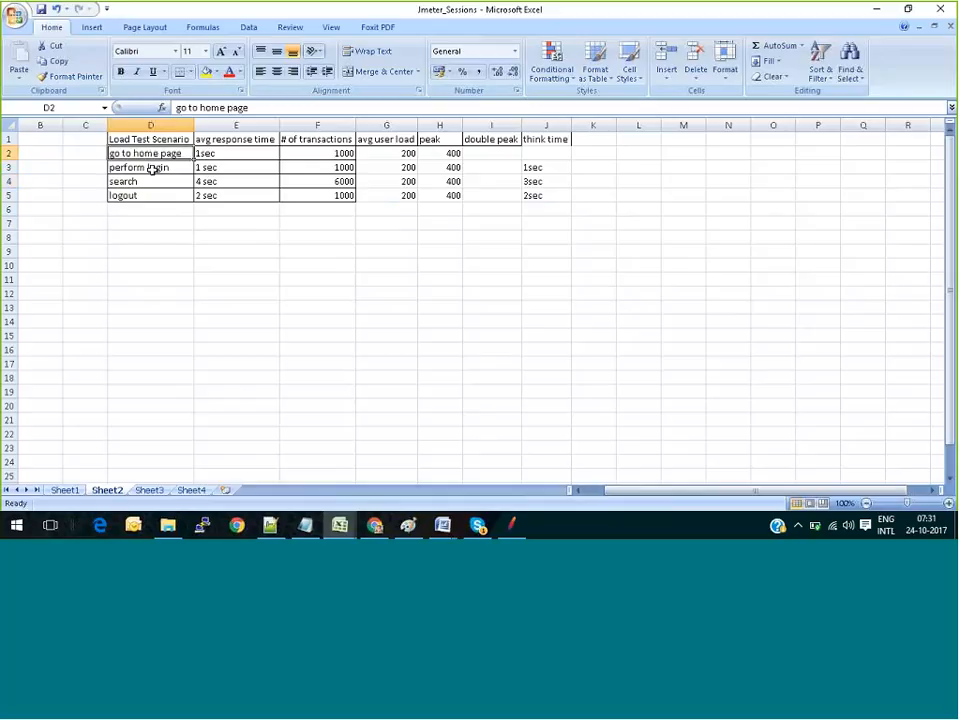
click(151, 168)
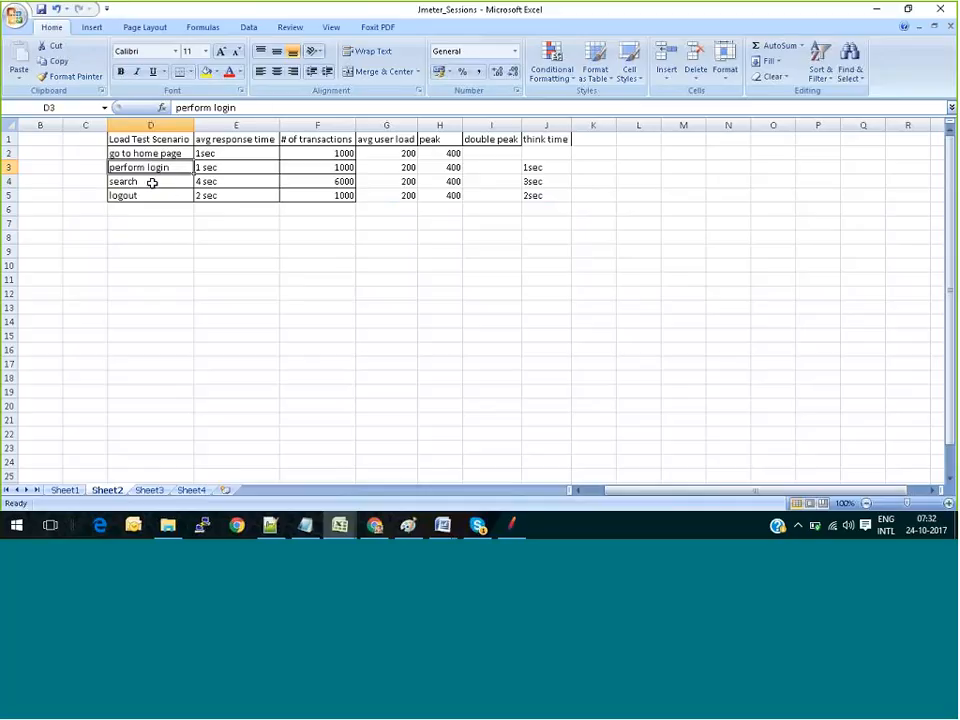
click(150, 183)
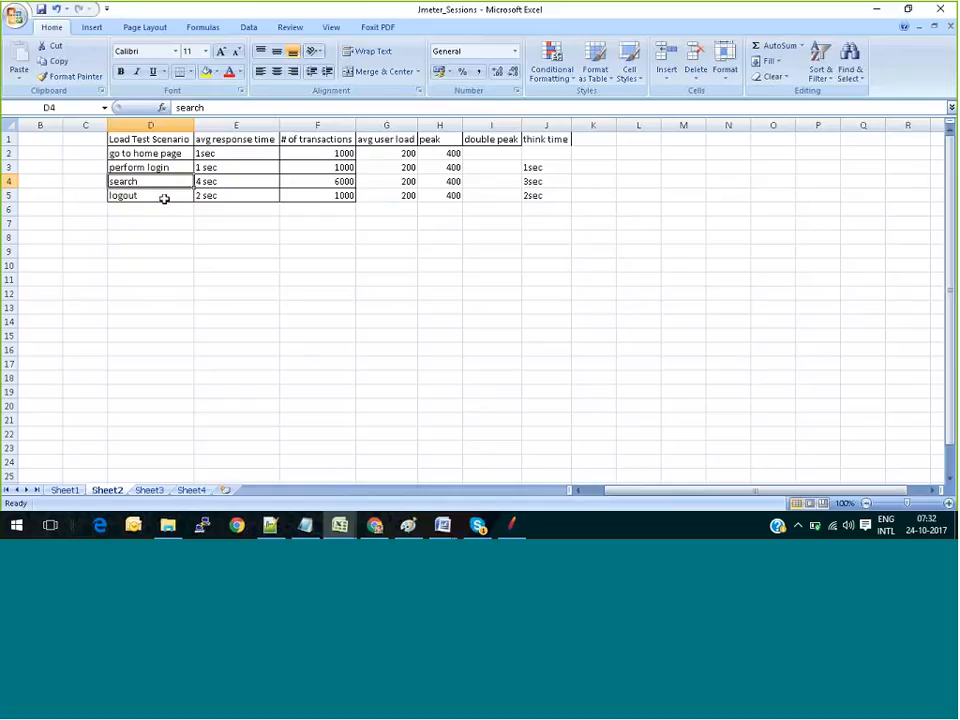
click(157, 196)
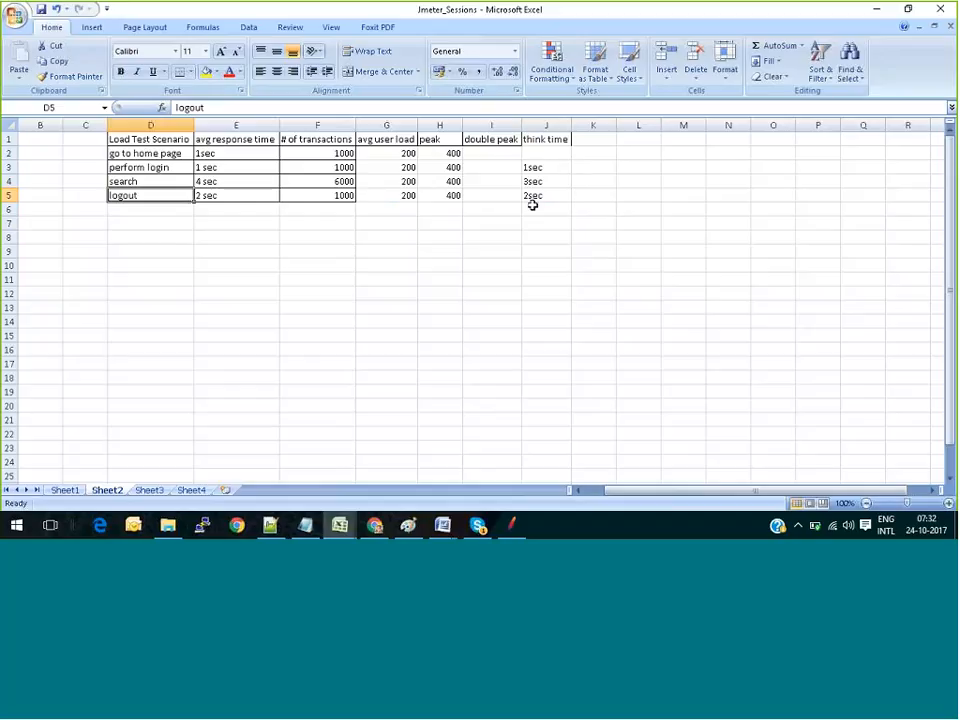
click(600, 186)
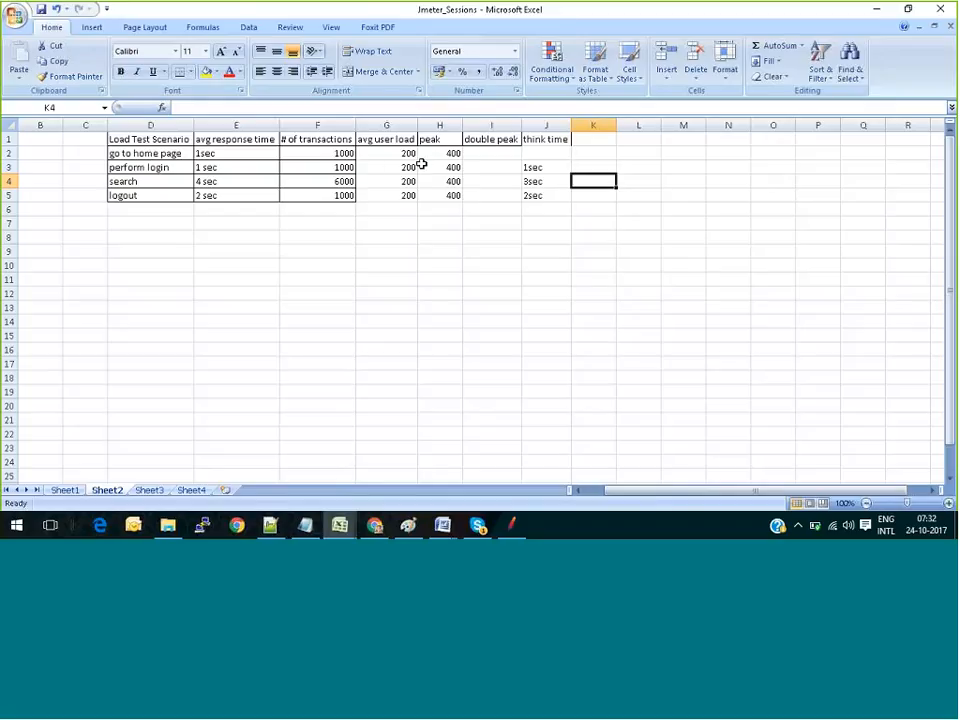
Step: Apply all borders to the user load, peak, double peak and think time cells G1:J5, and save the workbook
drag(378, 140, 558, 197)
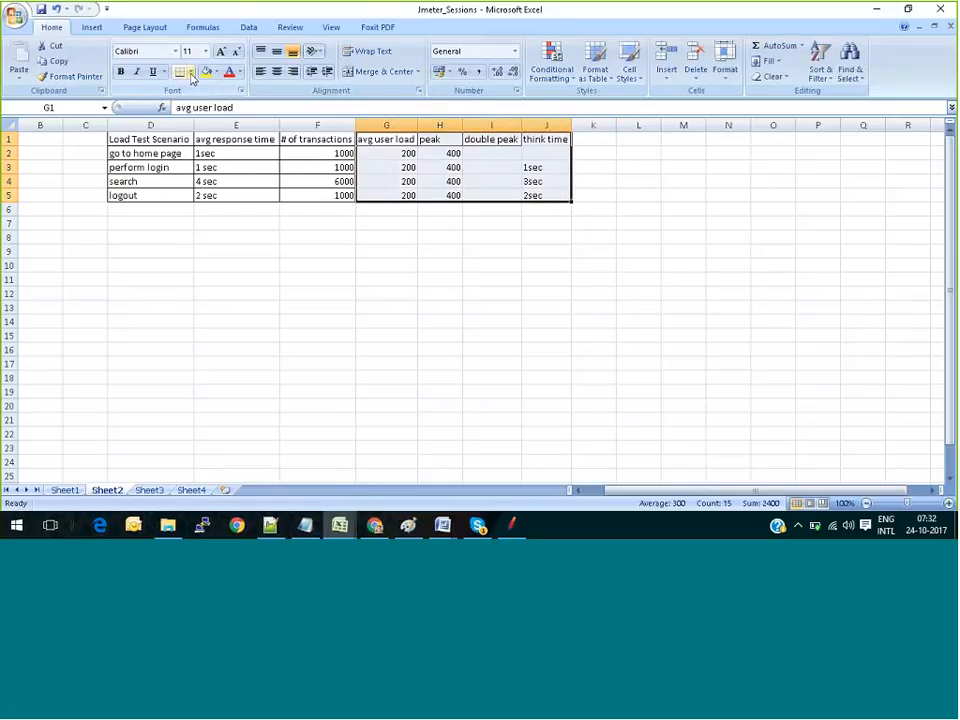
click(190, 72)
click(199, 183)
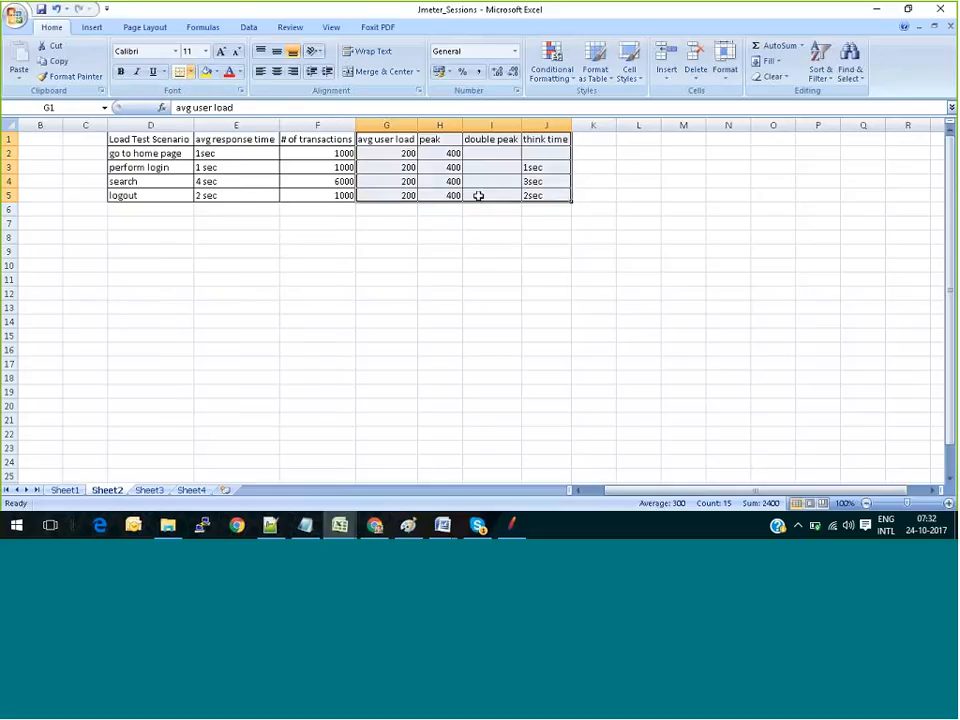
click(41, 12)
Step: Move the Apache JMeter window lower to uncover the scenario table, and return to the Excel workbook
click(513, 526)
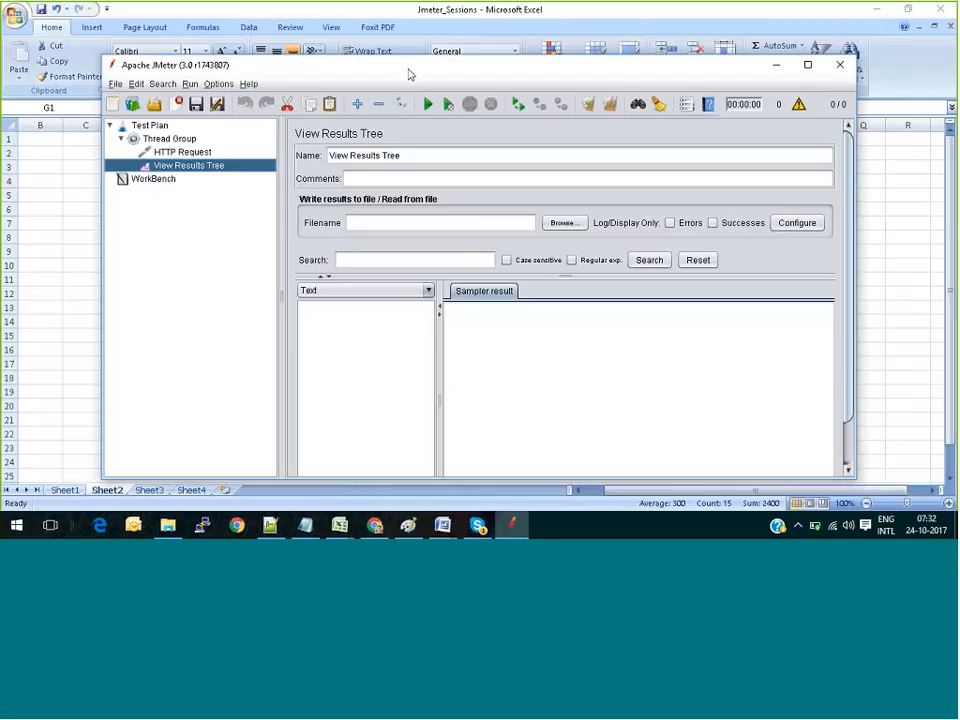
drag(408, 74, 390, 221)
click(295, 155)
click(340, 165)
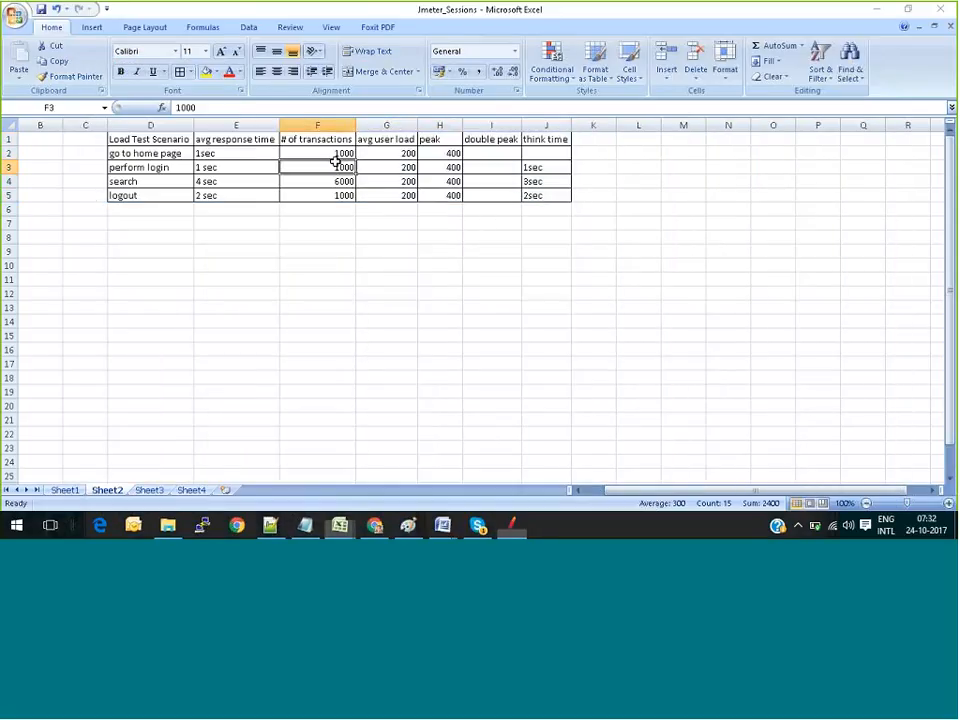
Step: Review the response time, transactions, average user load and think time cells of the go to home page row
click(247, 151)
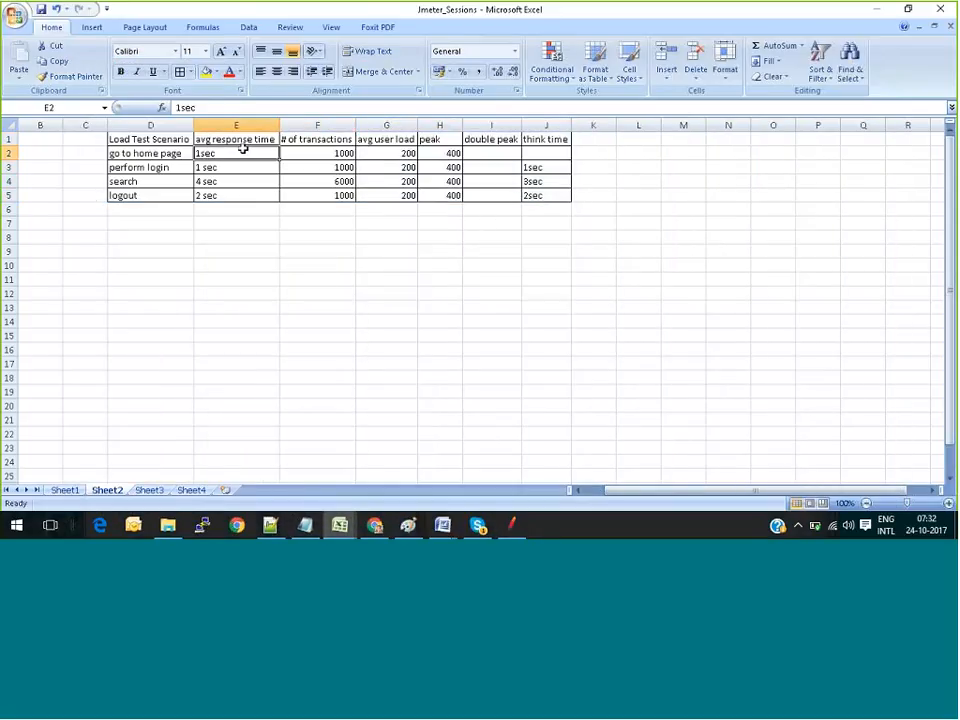
click(339, 151)
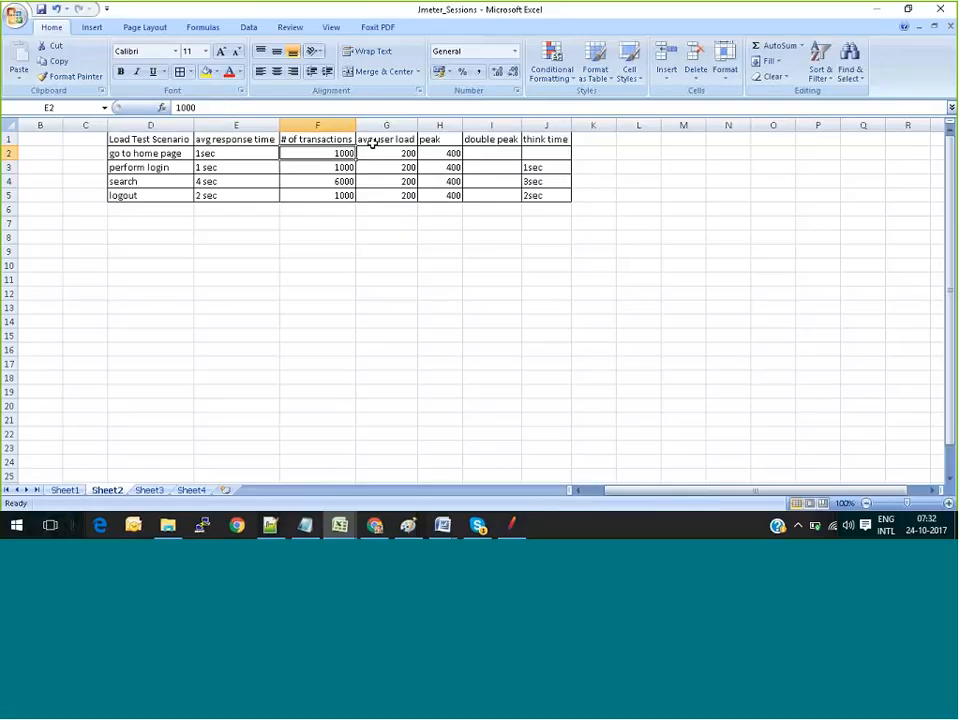
click(408, 153)
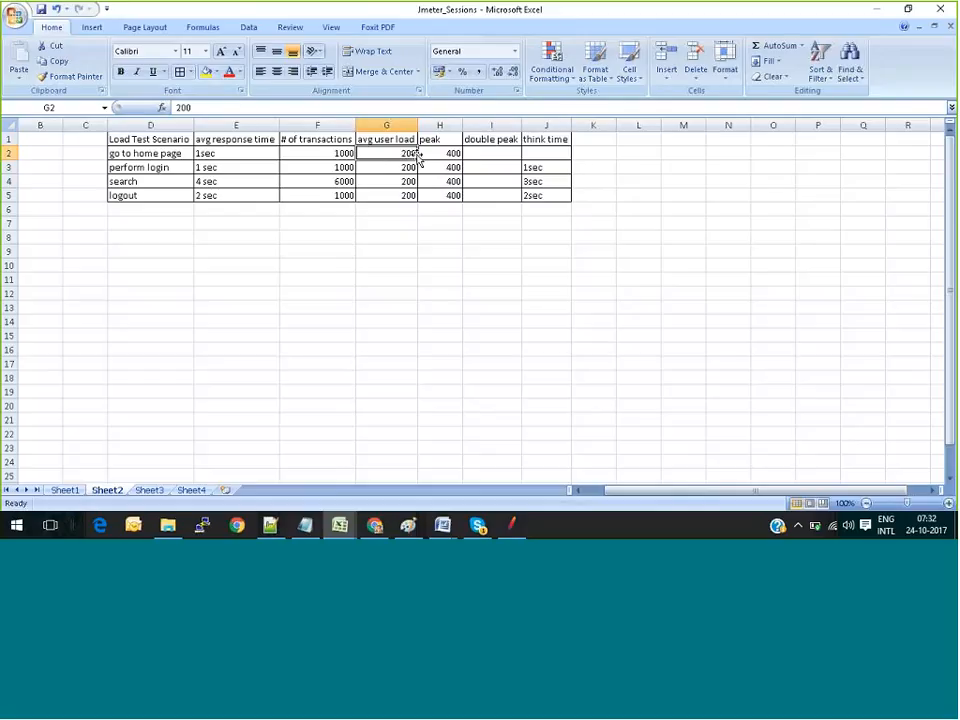
click(543, 151)
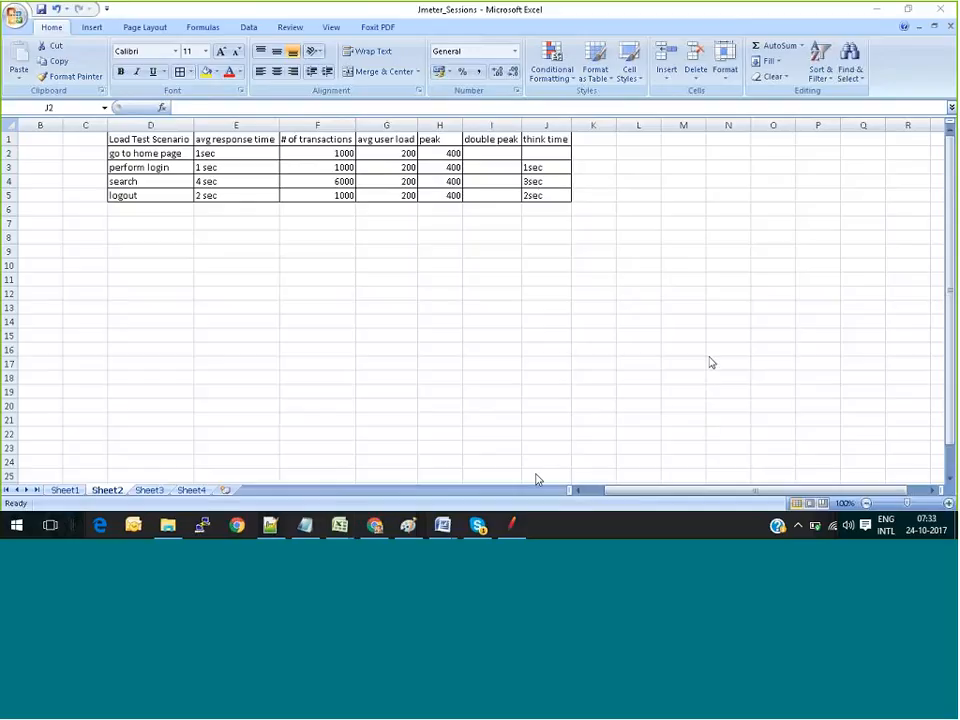
Step: Check the test plan window in Apache JMeter, and return to the Excel workbook to view the load testing notes in column A
click(513, 527)
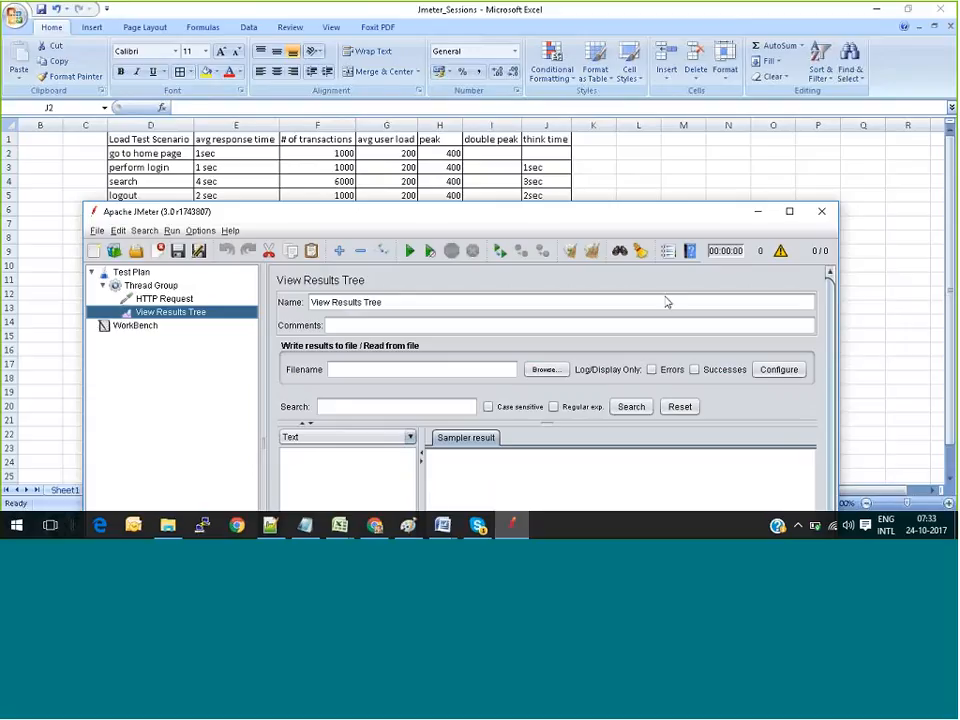
click(608, 175)
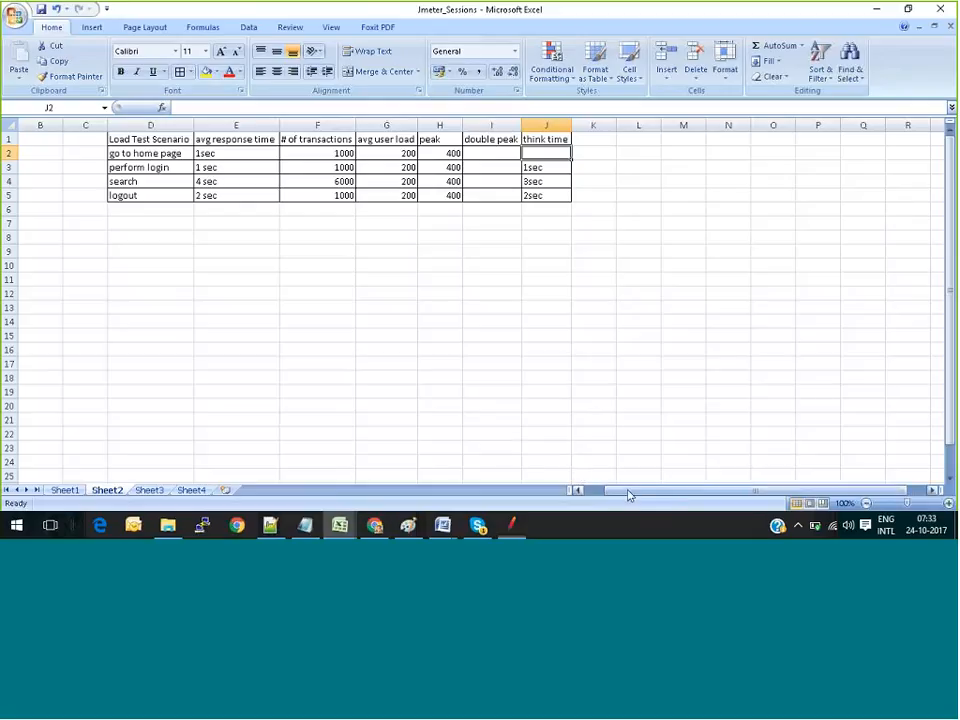
drag(628, 496, 581, 488)
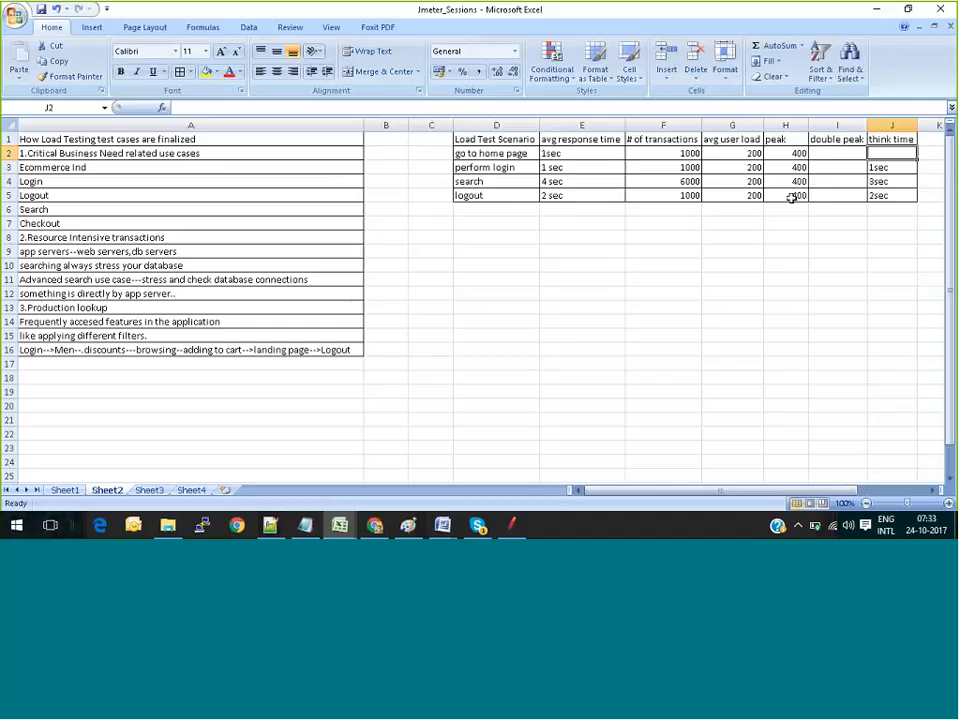
Step: Switch to the Jmeter_Training_Document in Word and review the Day 1 and Day 2 topics of the course content
click(705, 368)
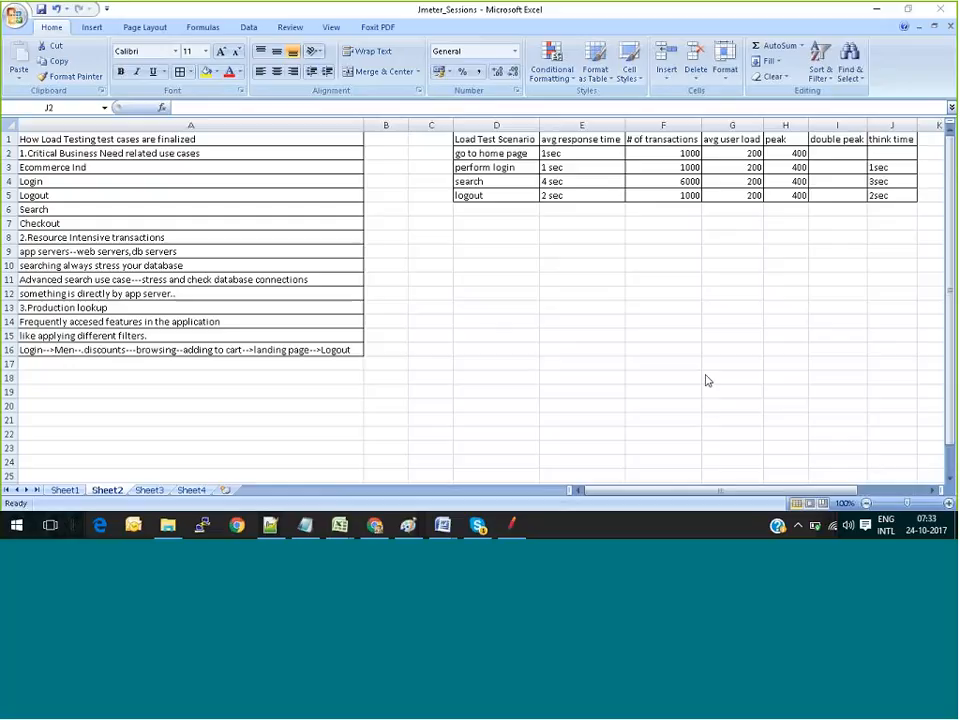
click(514, 526)
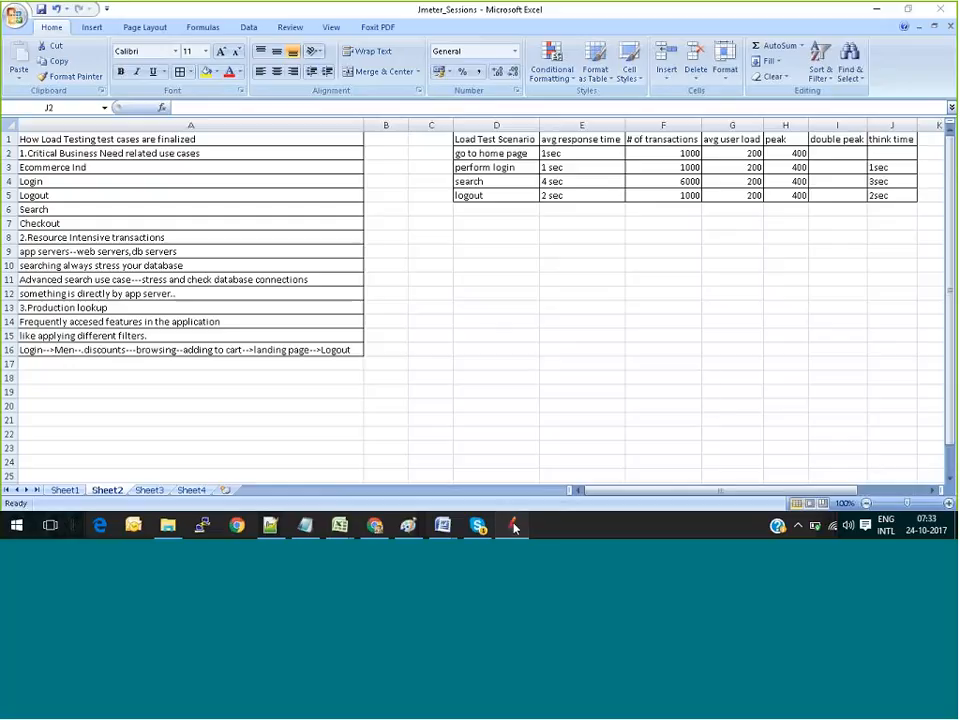
mouse_move(442, 530)
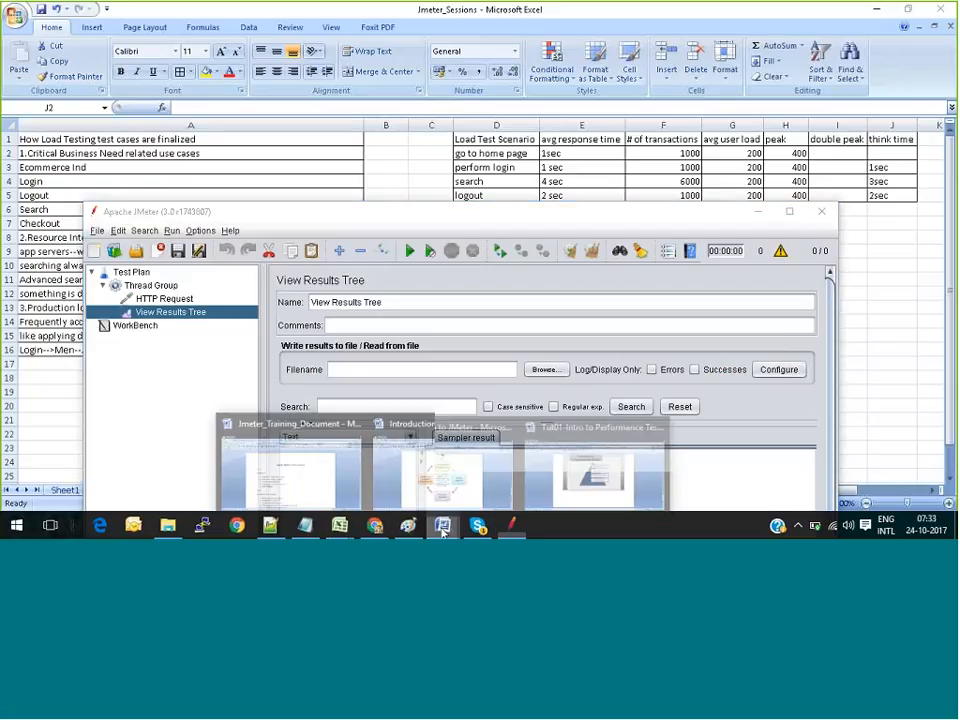
click(314, 472)
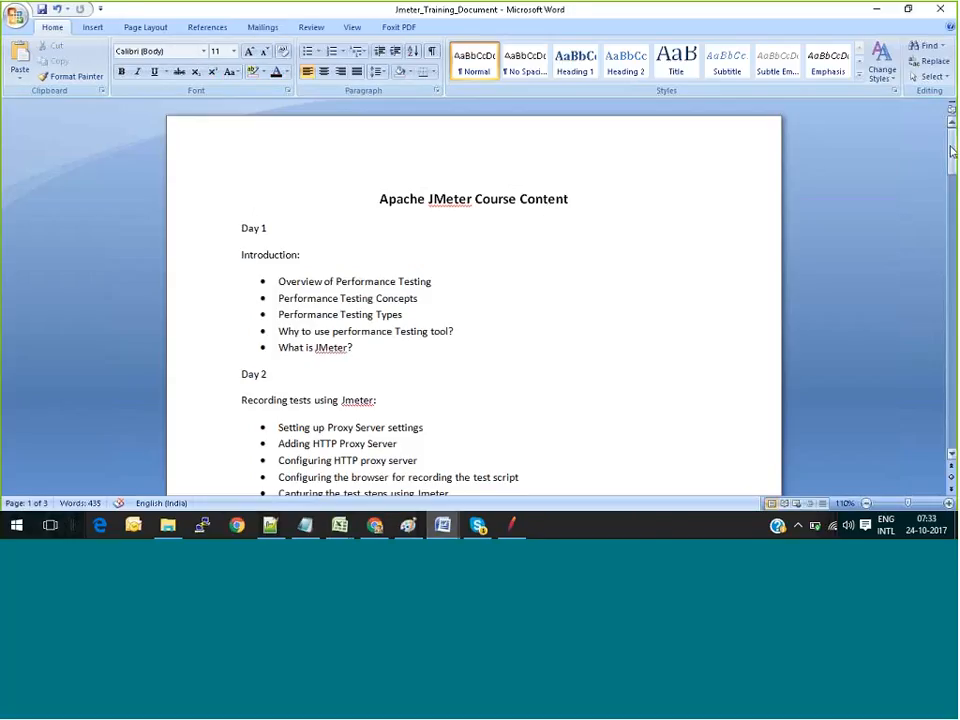
drag(952, 143, 952, 149)
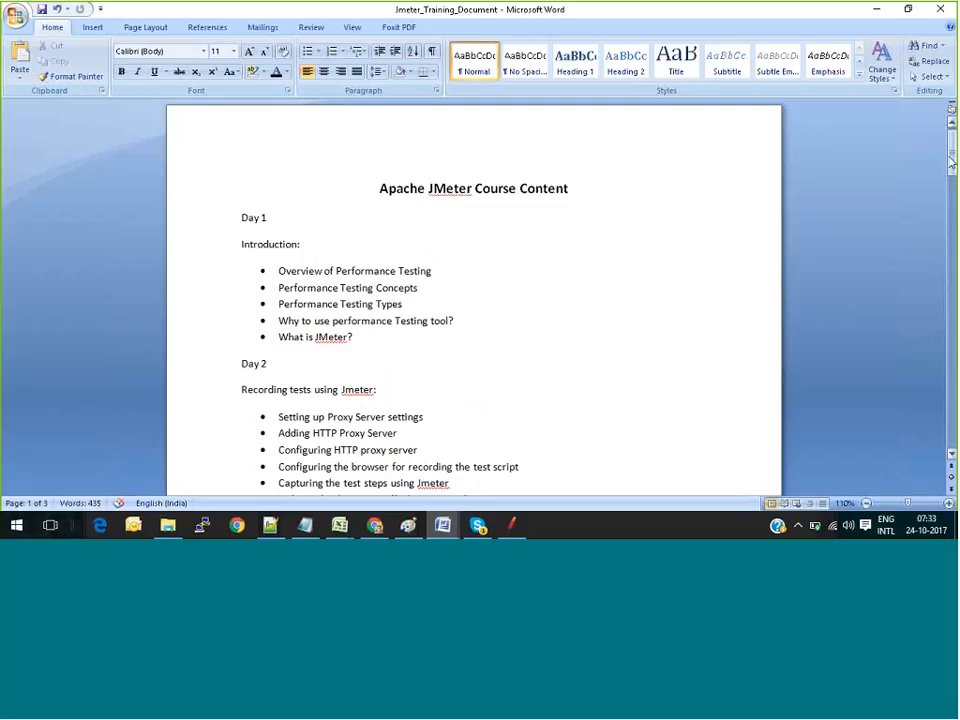
drag(630, 289, 902, 413)
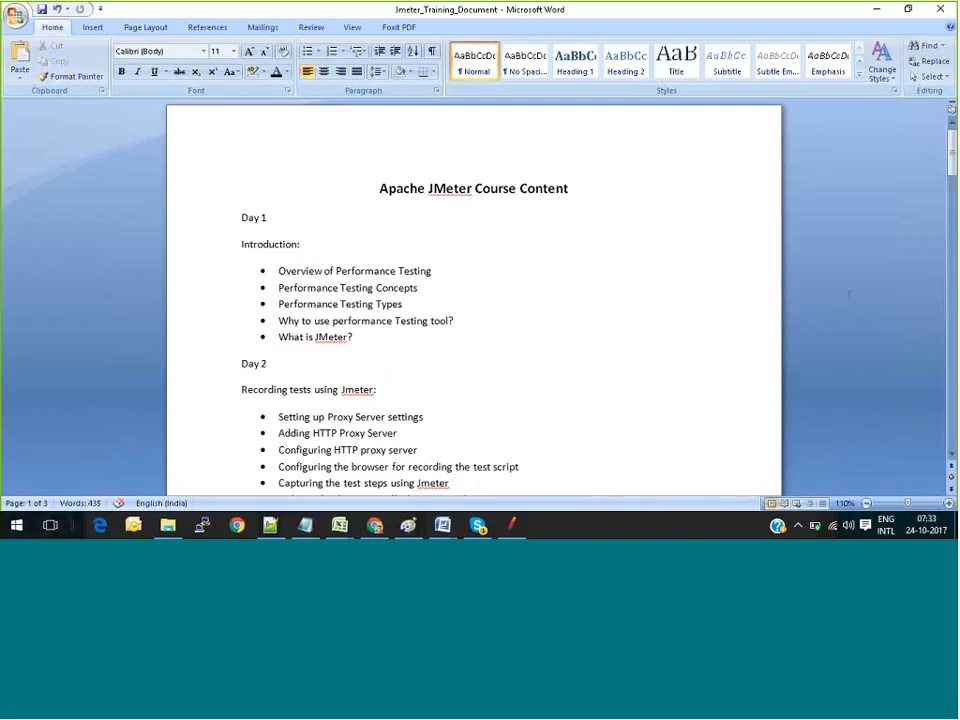
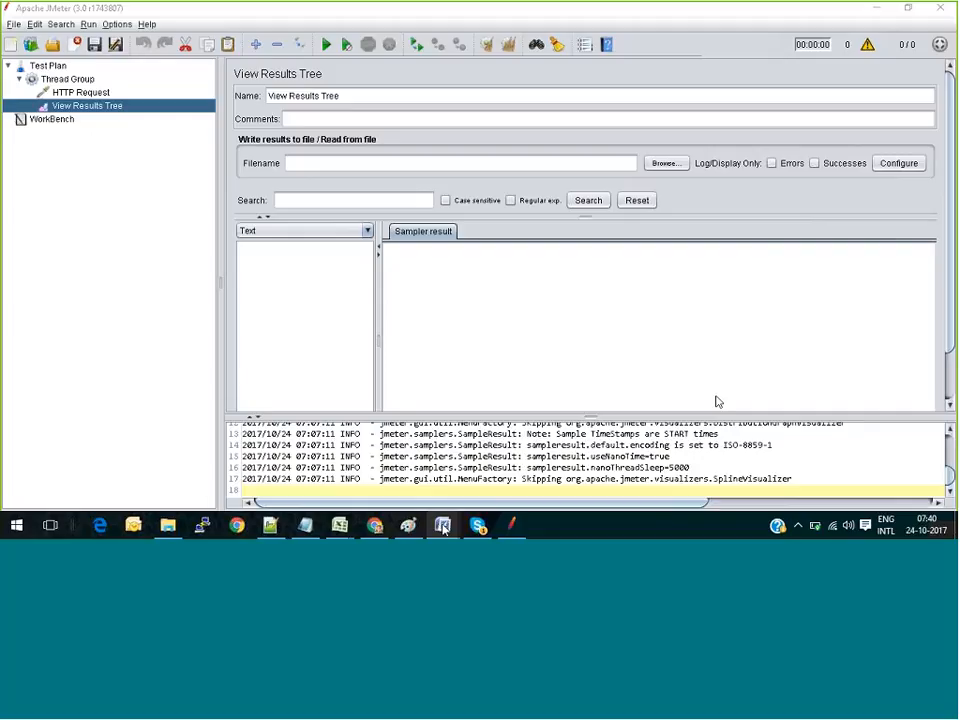
Step: View the request cycle diagram in the Introduction to JMeter Word document, and return to Apache JMeter
mouse_move(442, 525)
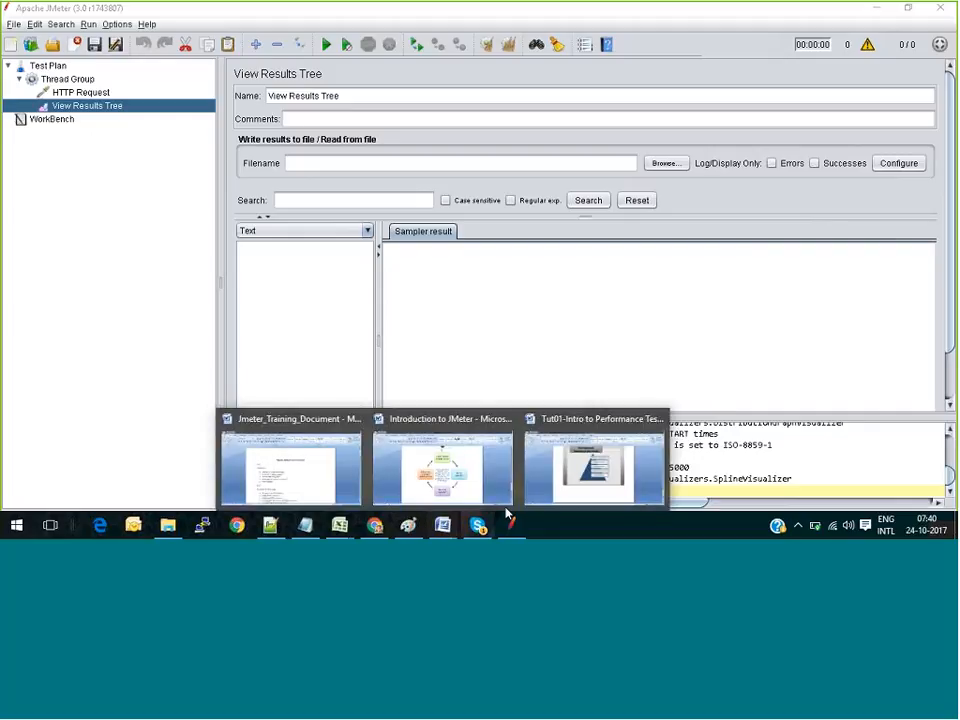
click(463, 450)
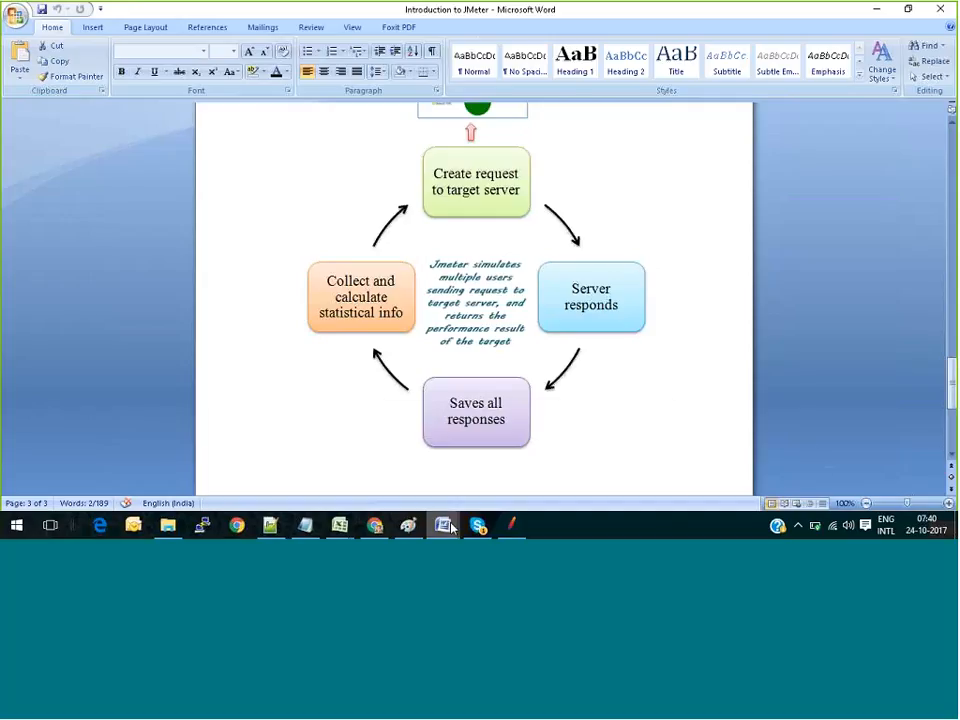
click(512, 526)
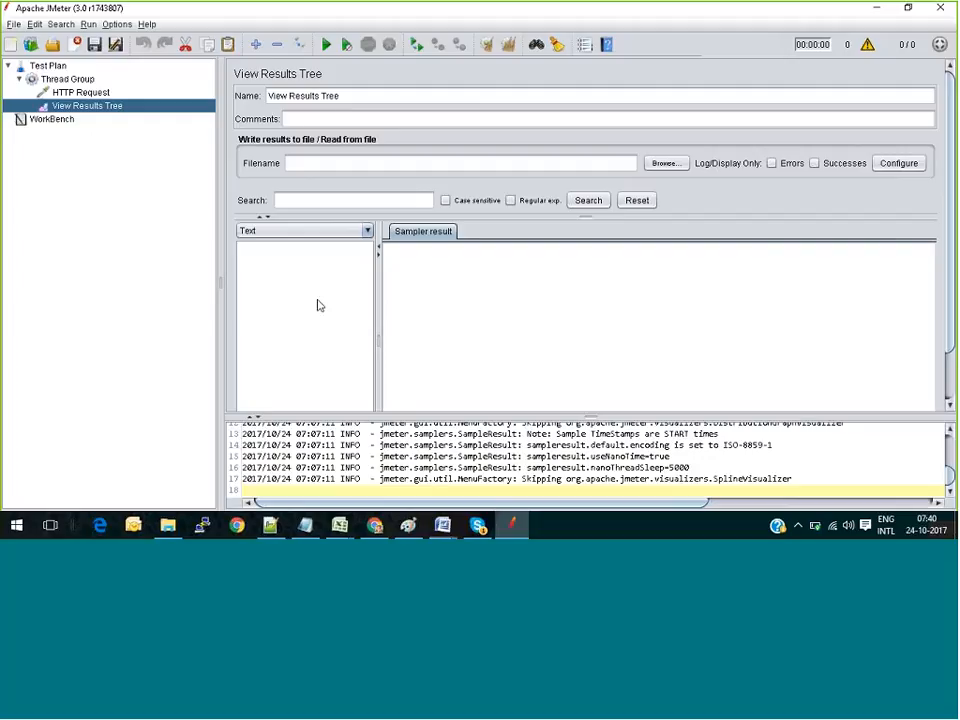
Step: Clear all results and log output in JMeter, and open the WorkBench element
click(510, 45)
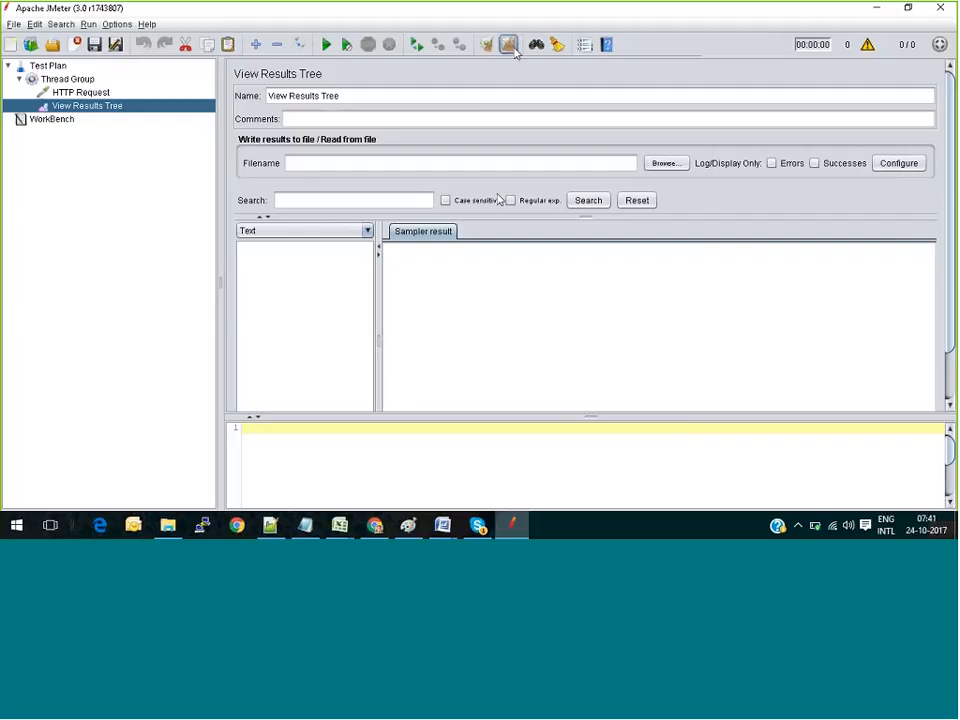
click(47, 121)
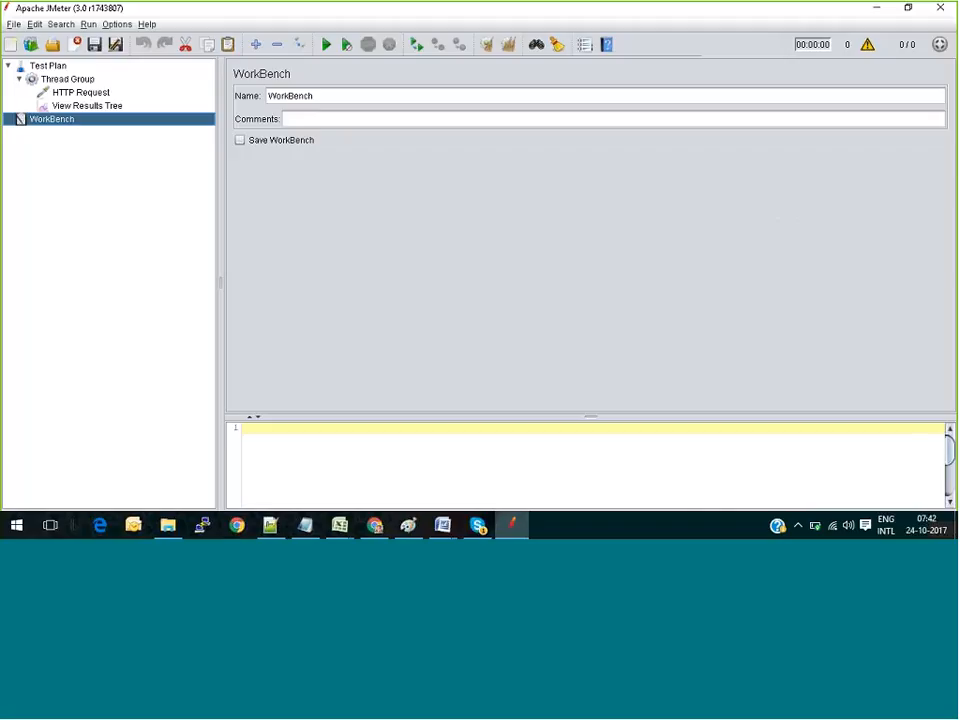
Step: Review the Day 2 test recording topics and the Day 3 test plan topics in the Jmeter_Training_Document in Word
mouse_move(445, 528)
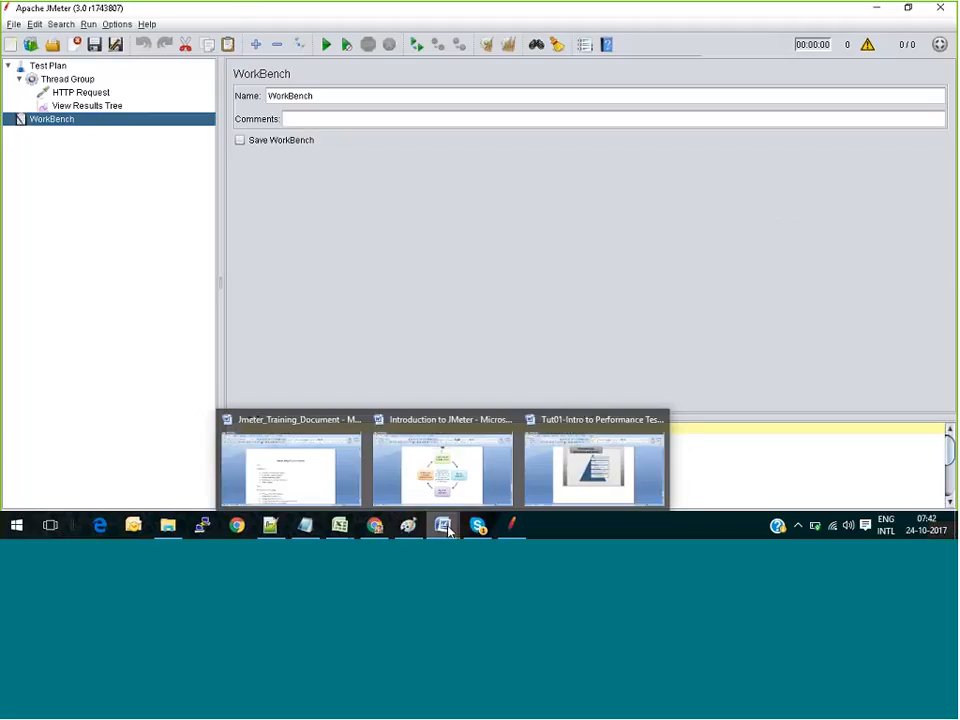
click(296, 440)
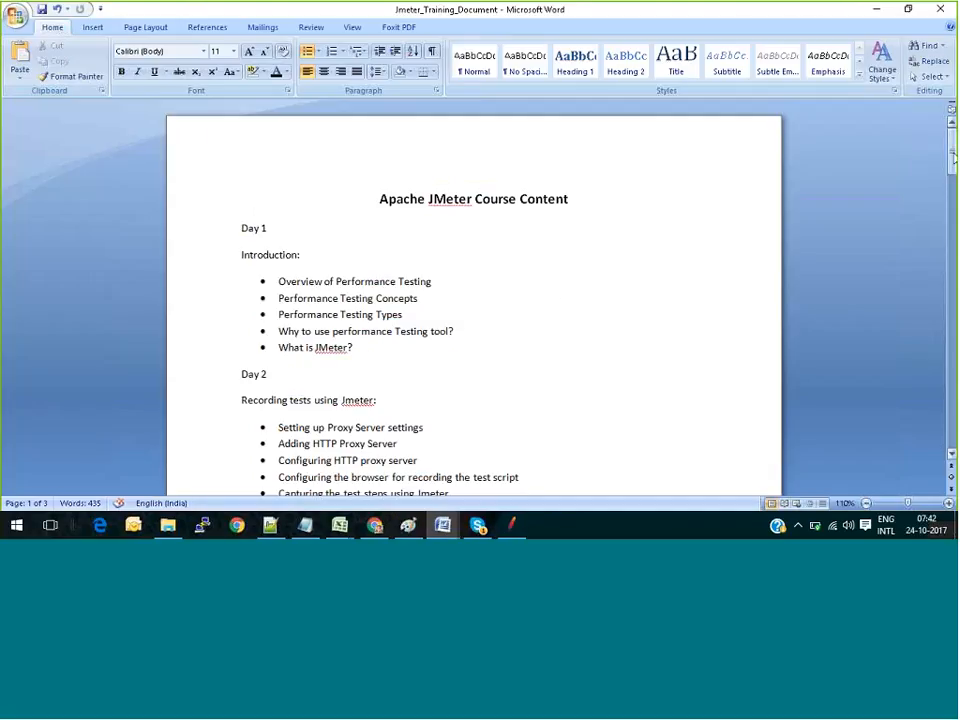
drag(952, 149, 953, 178)
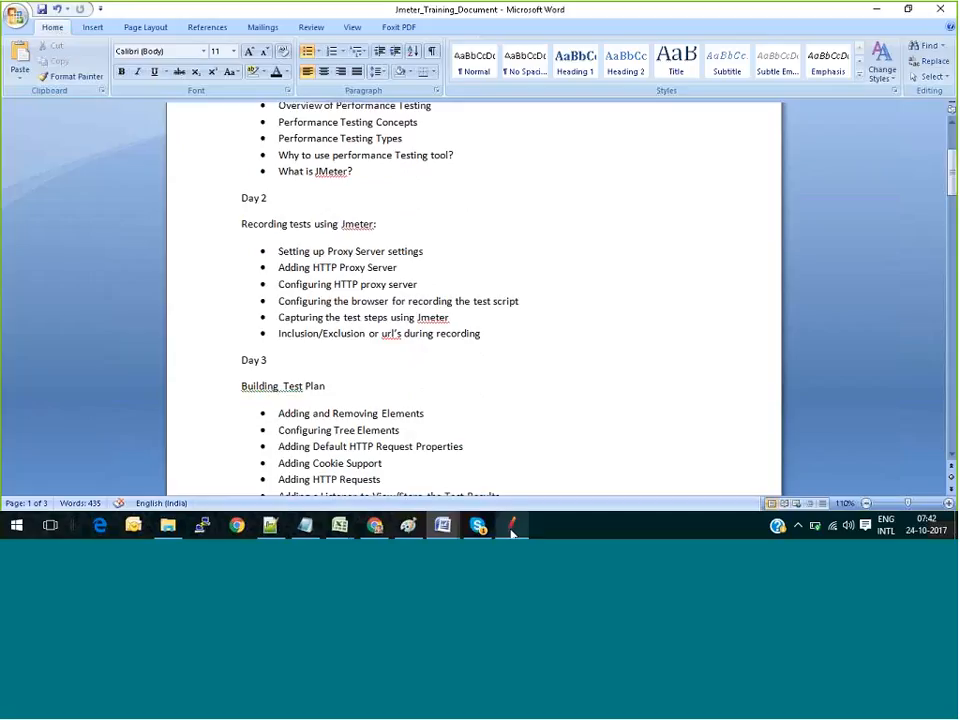
Step: Return to Apache JMeter and add an HTTP(S) Test Script Recorder non-test element to the WorkBench
key(alt+Tab)
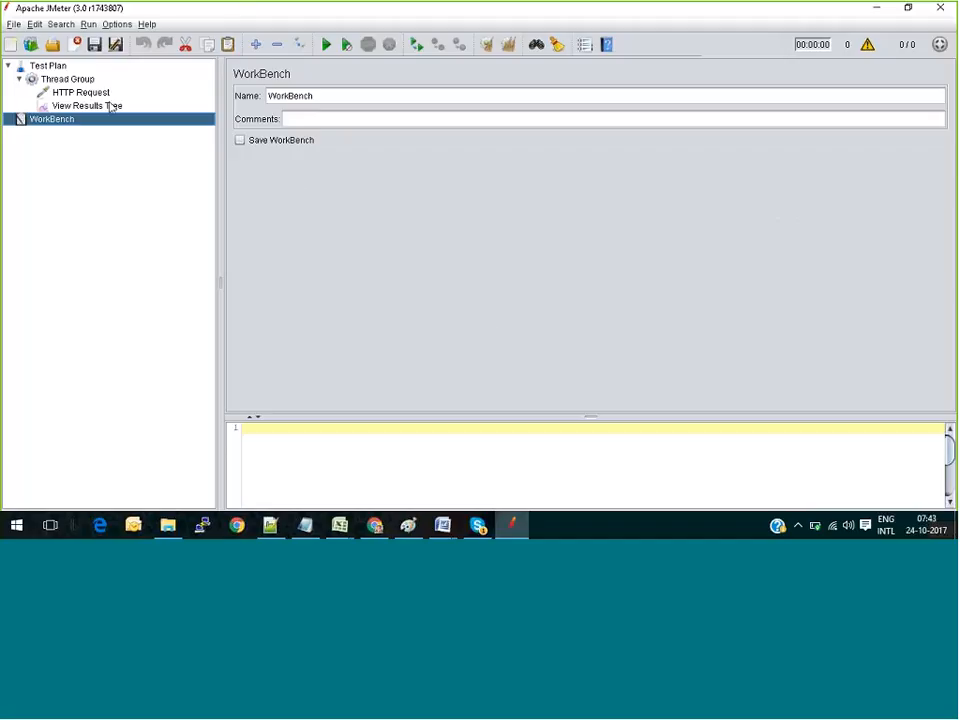
right_click(58, 122)
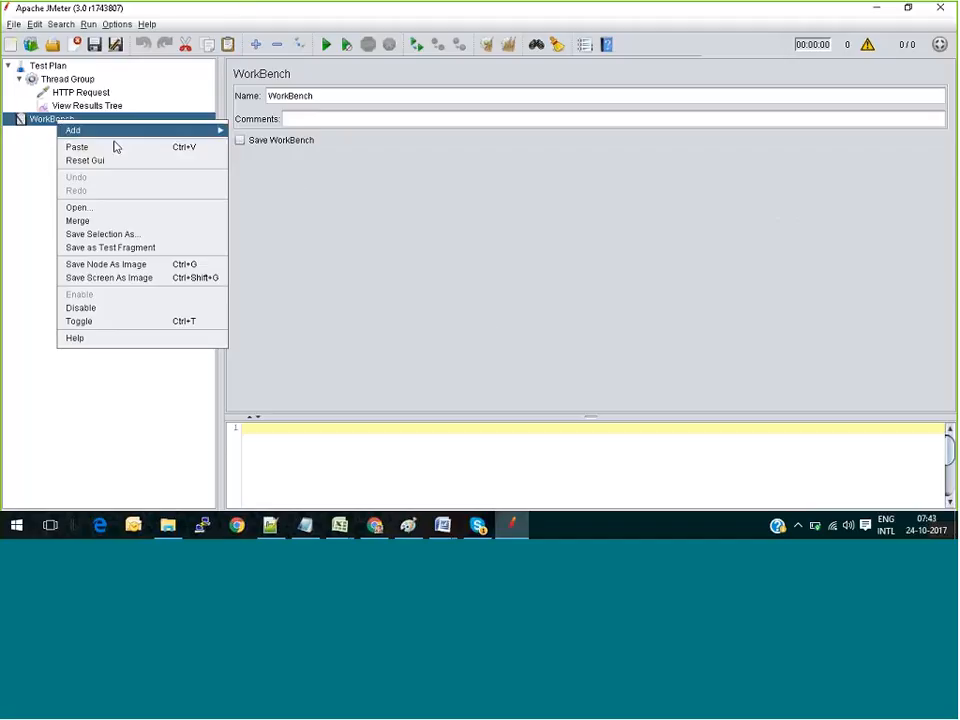
mouse_move(112, 131)
mouse_move(260, 134)
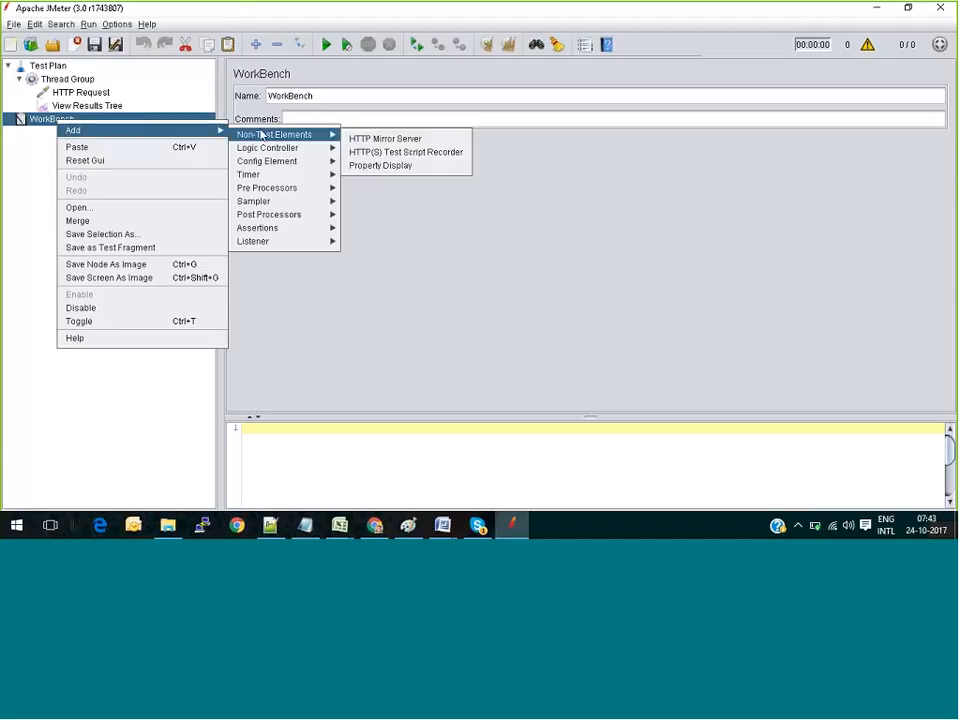
click(363, 155)
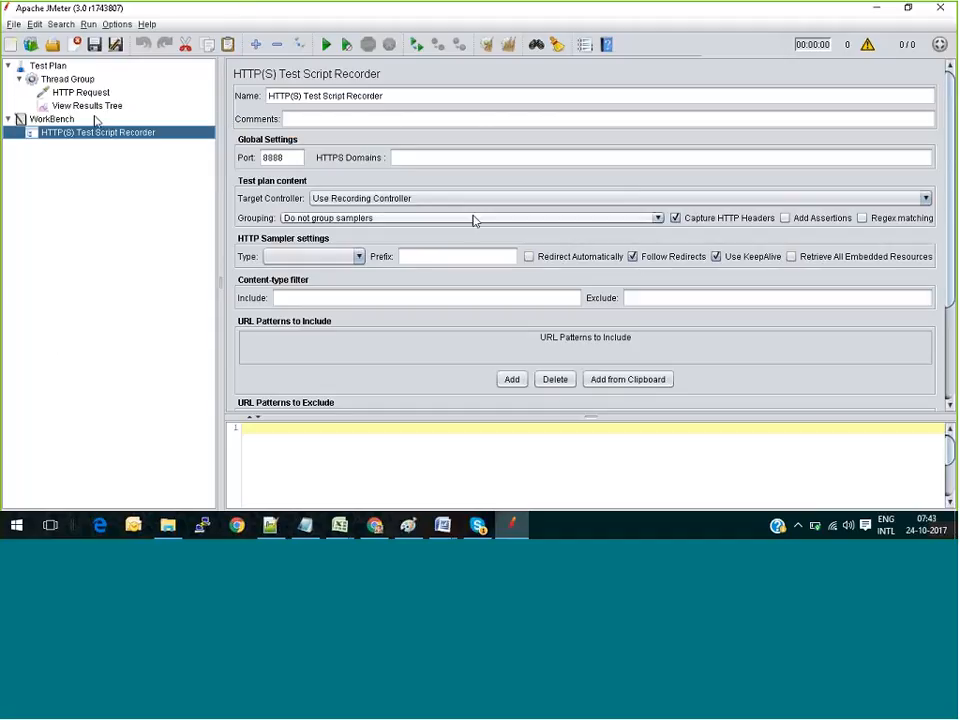
drag(752, 210, 851, 321)
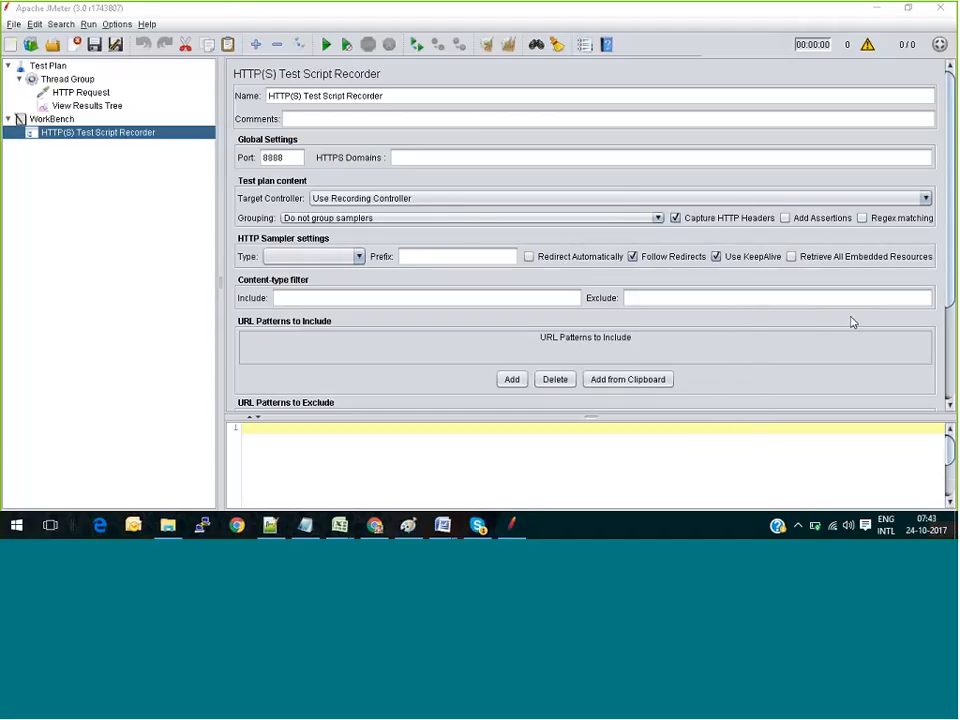
Step: Set the port of the HTTP(S) Test Script Recorder to 8081
double_click(286, 157)
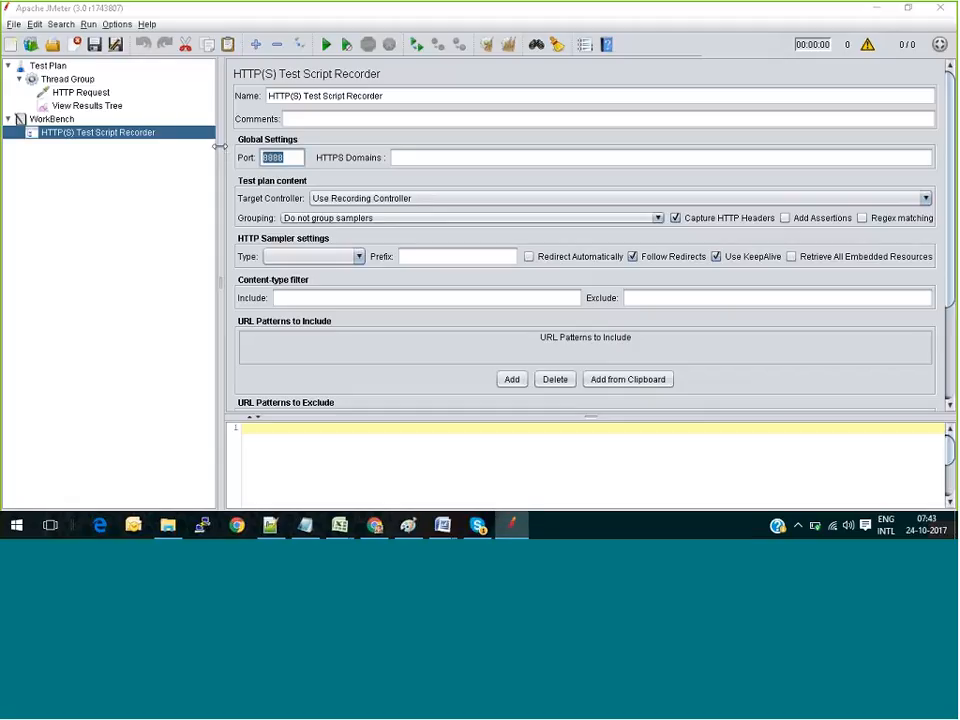
text(808'1)
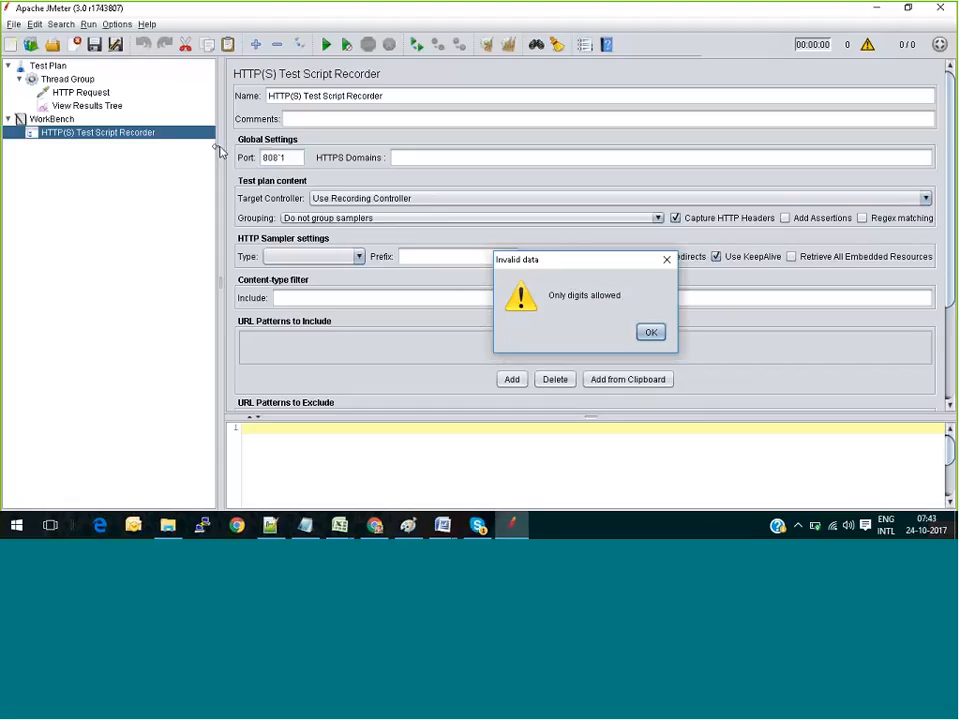
click(650, 332)
key(BackSpace)
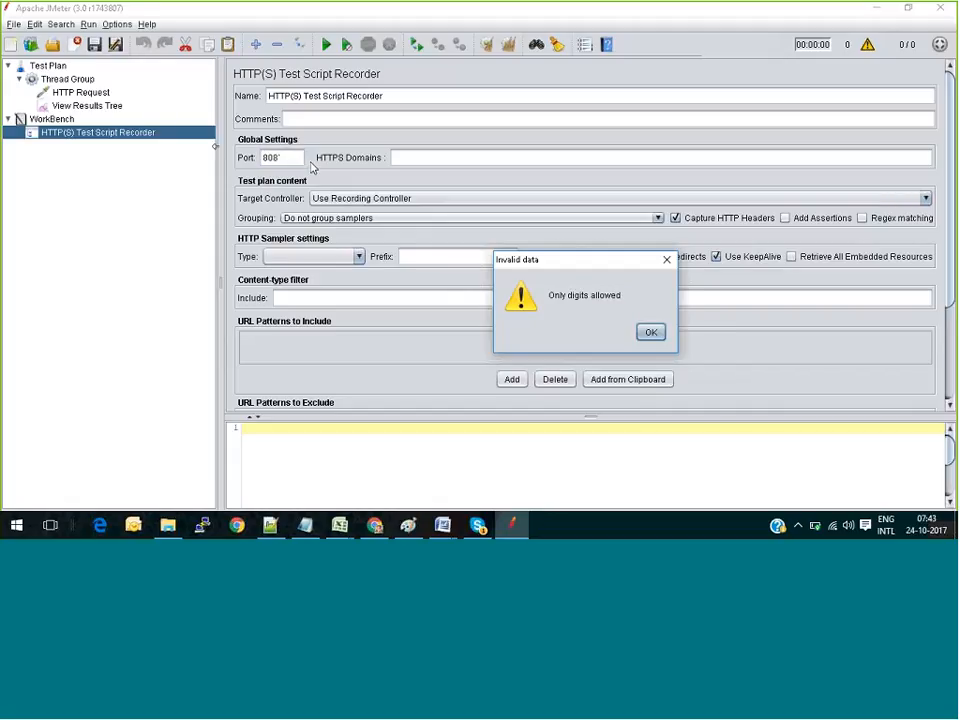
click(650, 332)
key(BackSpace)
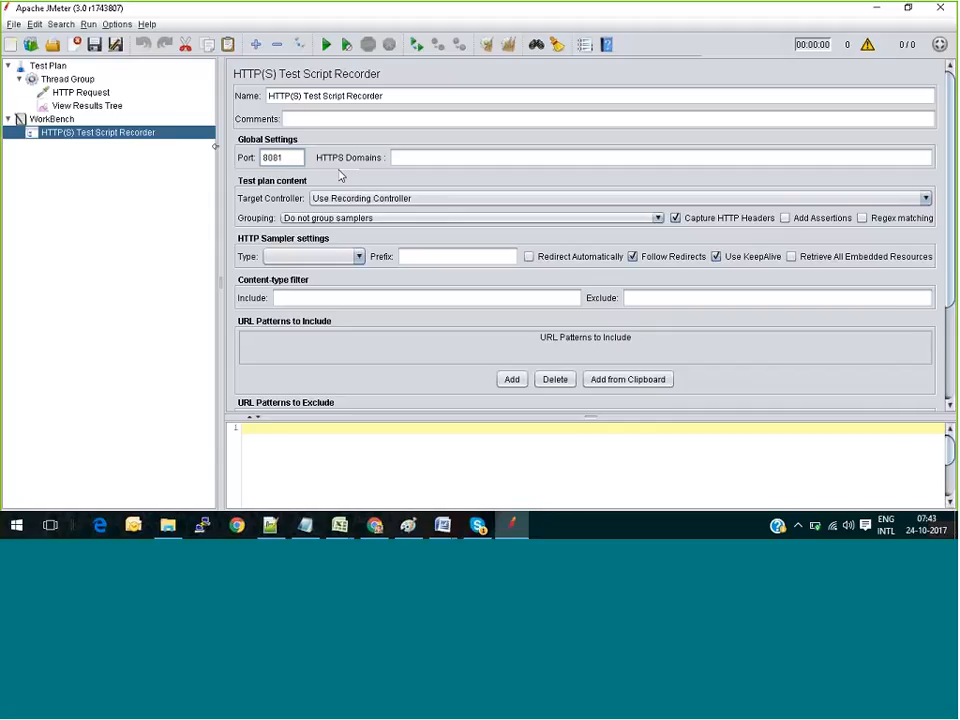
Step: Set the recorder's target controller to WorkBench > HTTP(S) Test Script Recorder, and highlight the port value
click(355, 198)
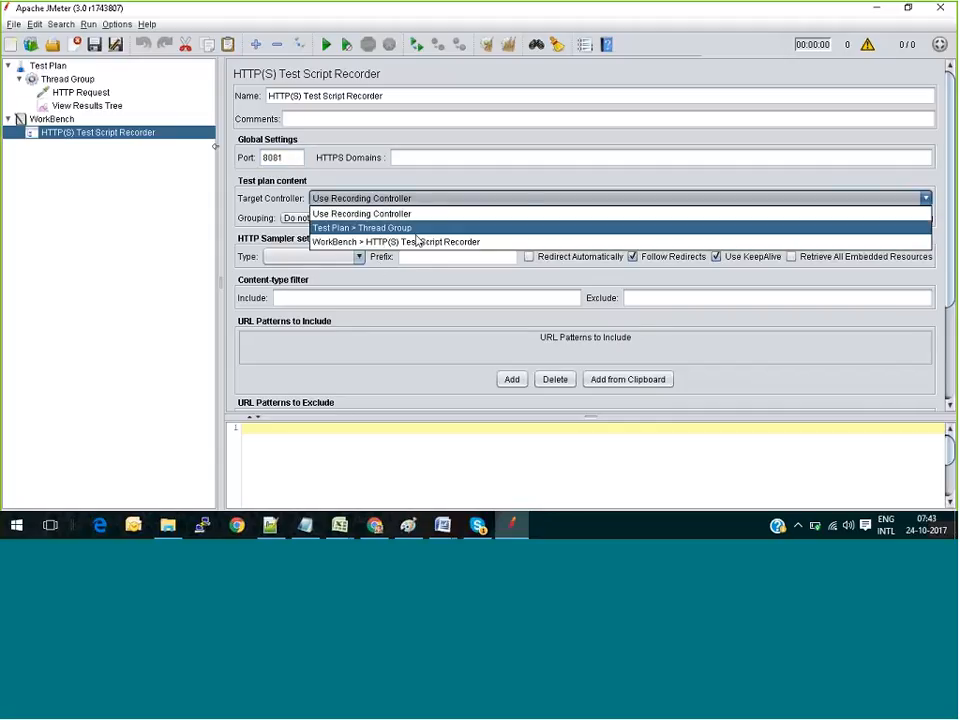
click(418, 242)
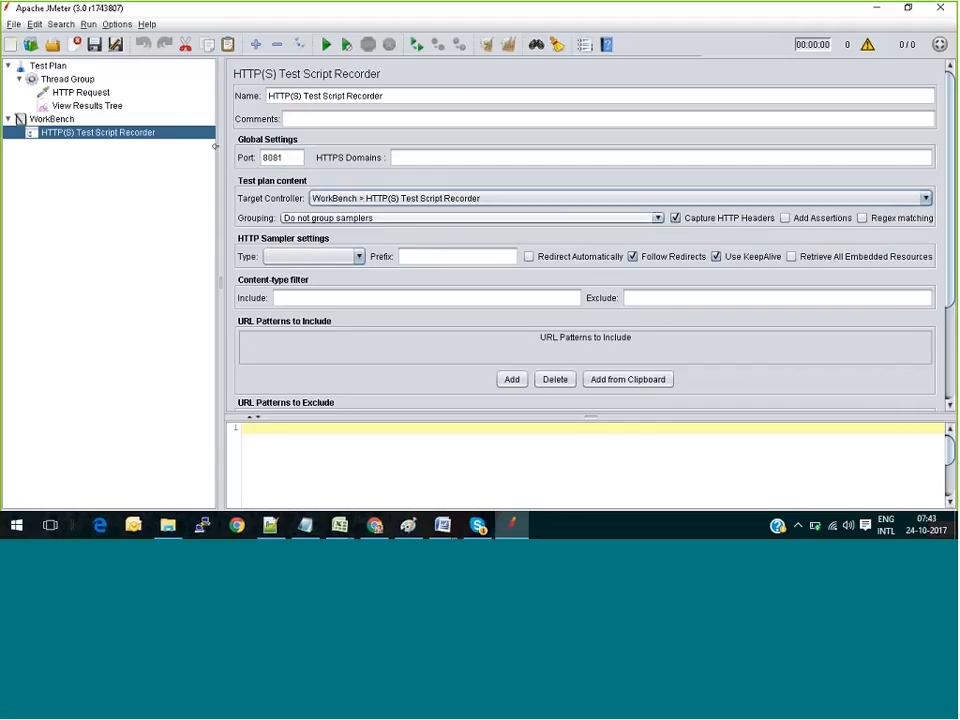
click(270, 157)
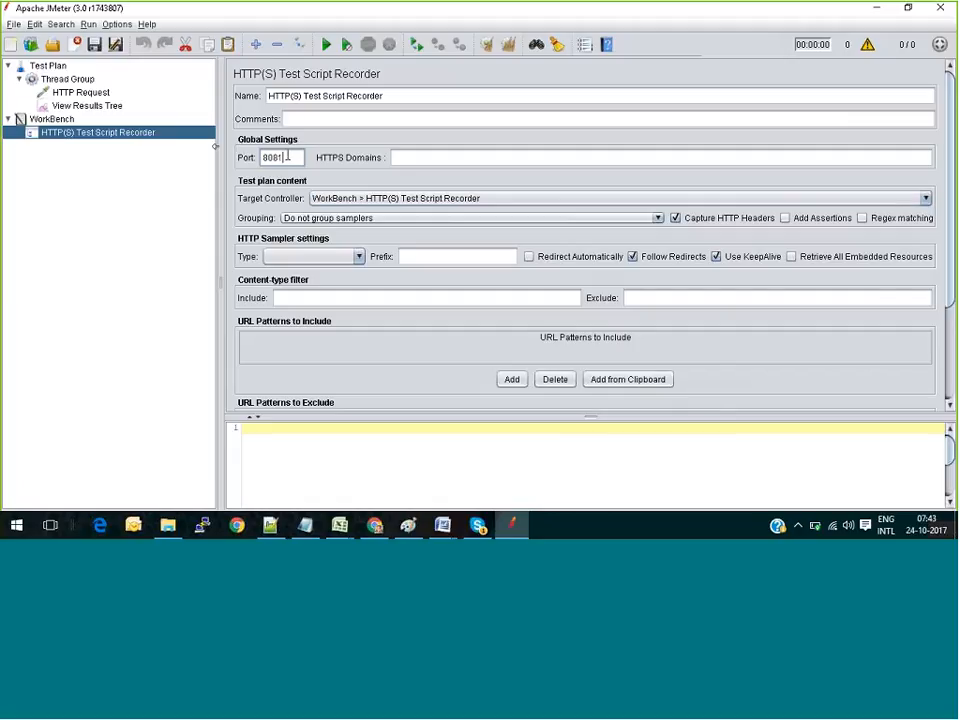
drag(287, 156, 260, 159)
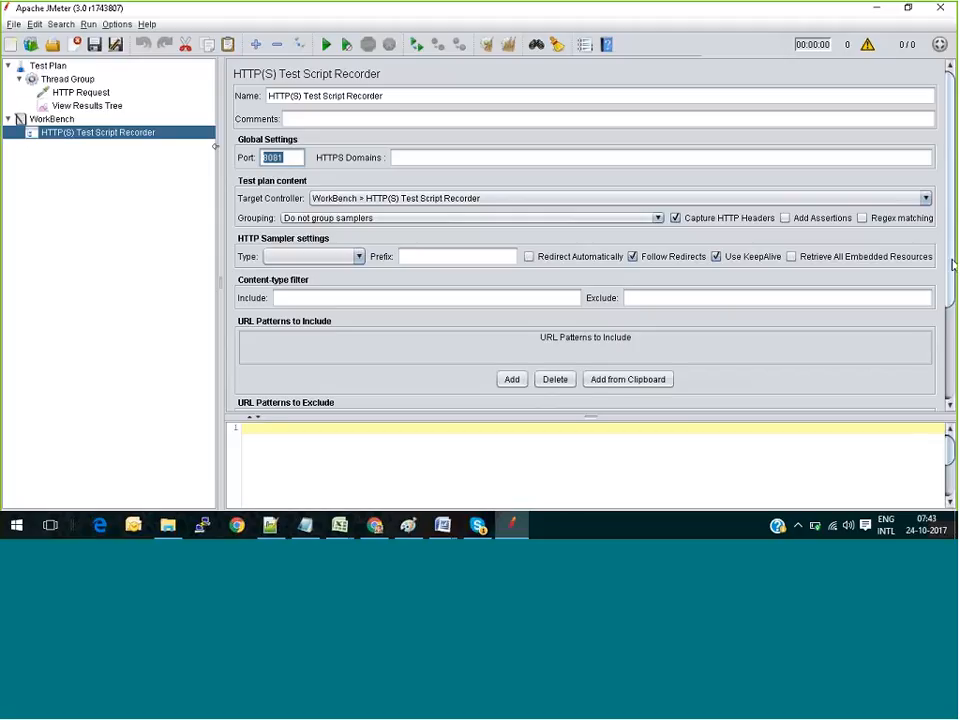
Step: Start the HTTP(S) Test Script Recorder and acknowledge the root CA certificate notice
scroll(940, 300, down, 5)
scroll(938, 344, down, 1)
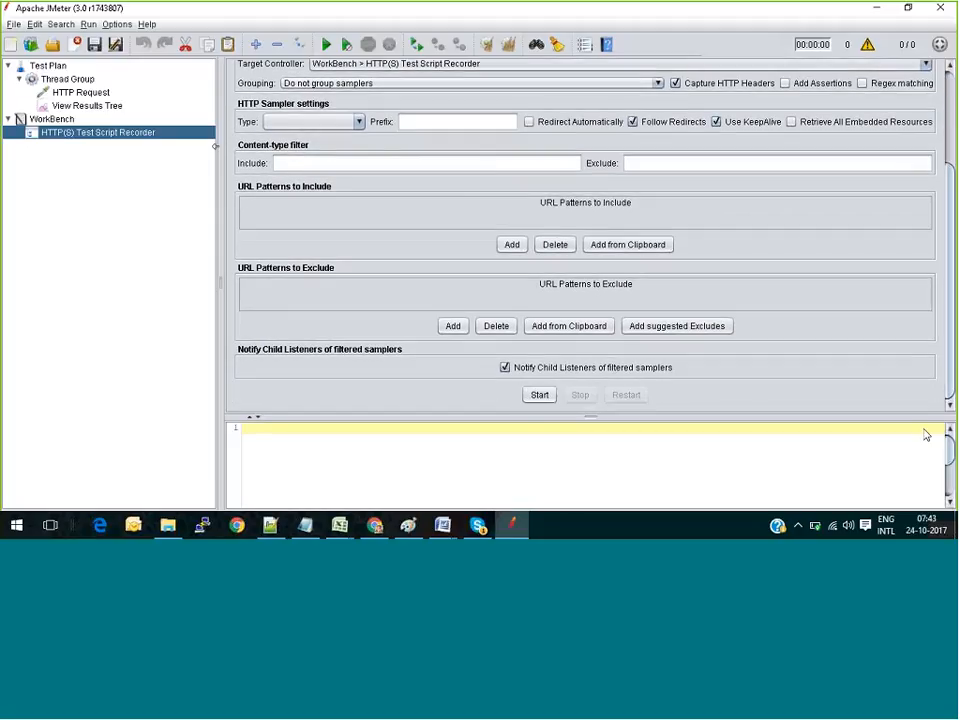
click(539, 395)
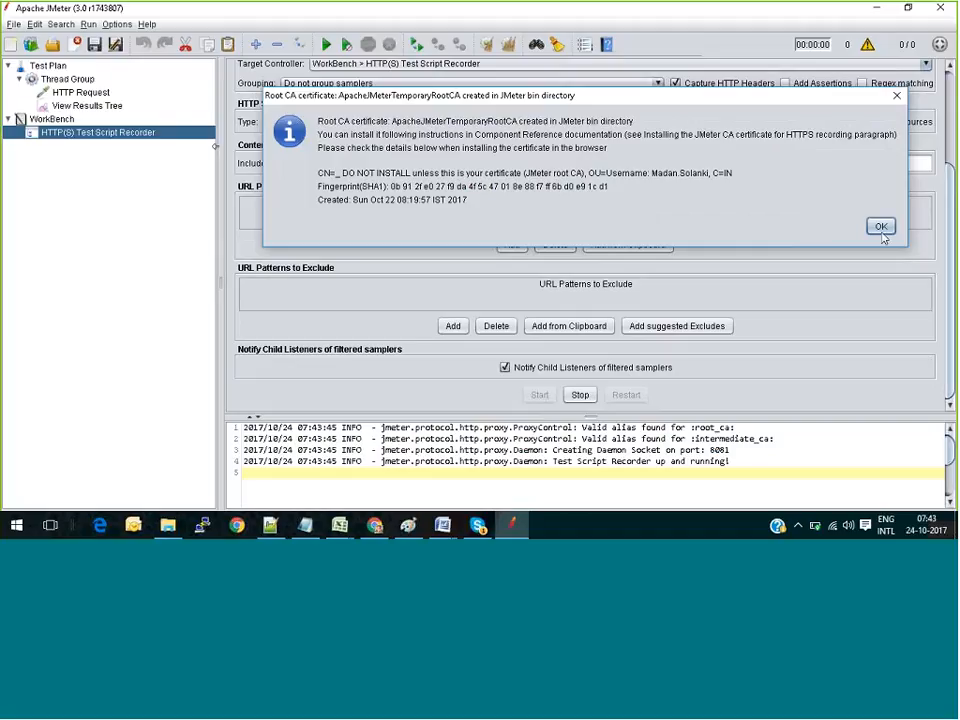
click(881, 228)
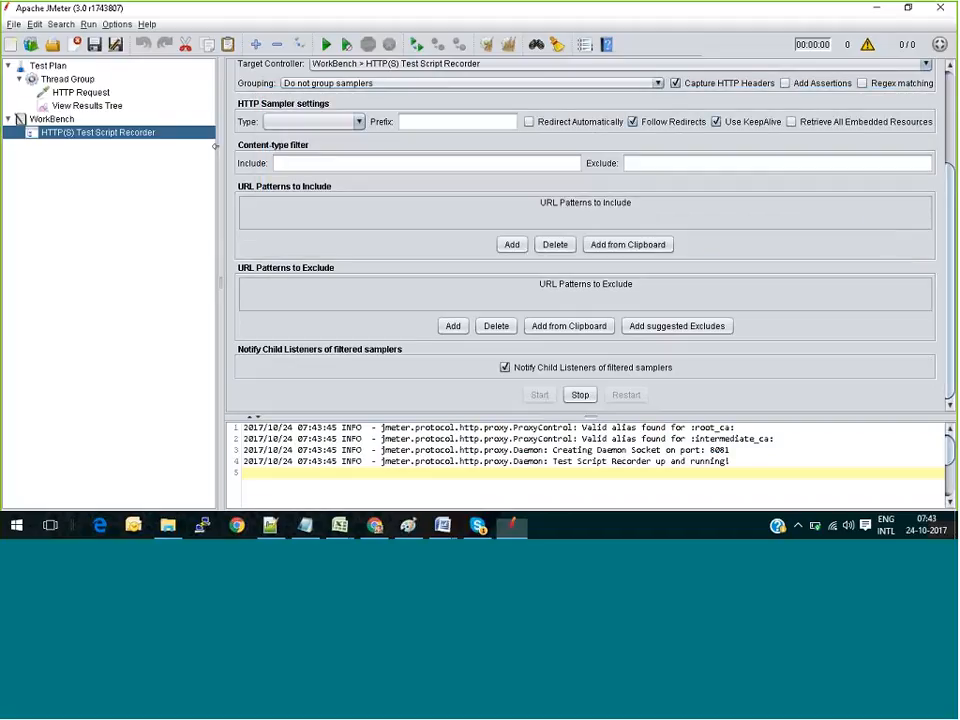
Step: Clear all results and the recorder's startup log messages, and open the Test Plan element
drag(754, 187, 748, 178)
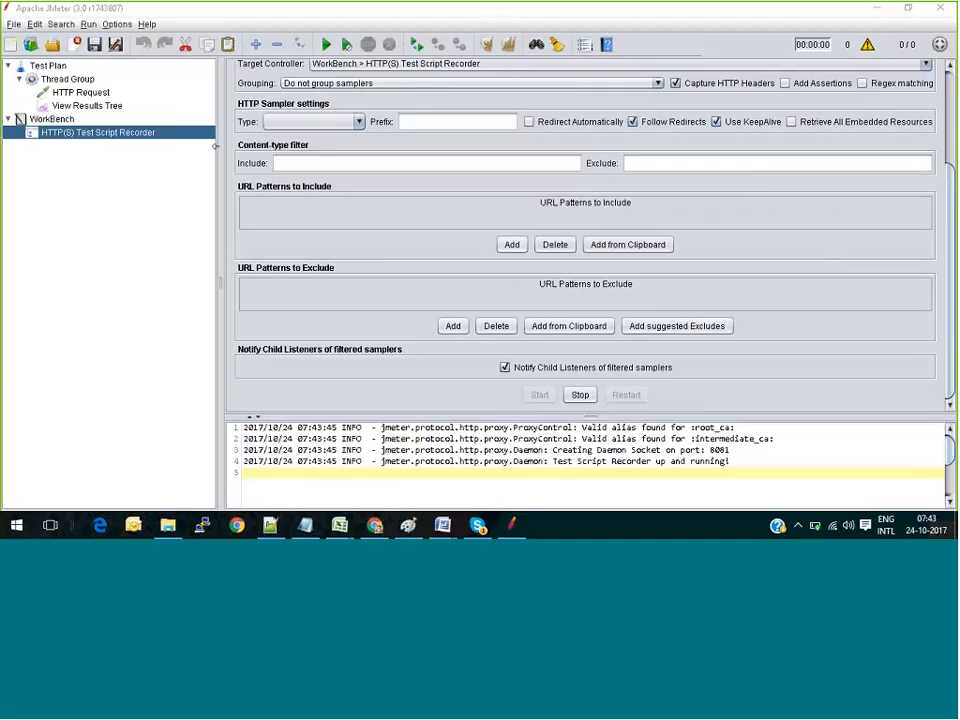
click(452, 208)
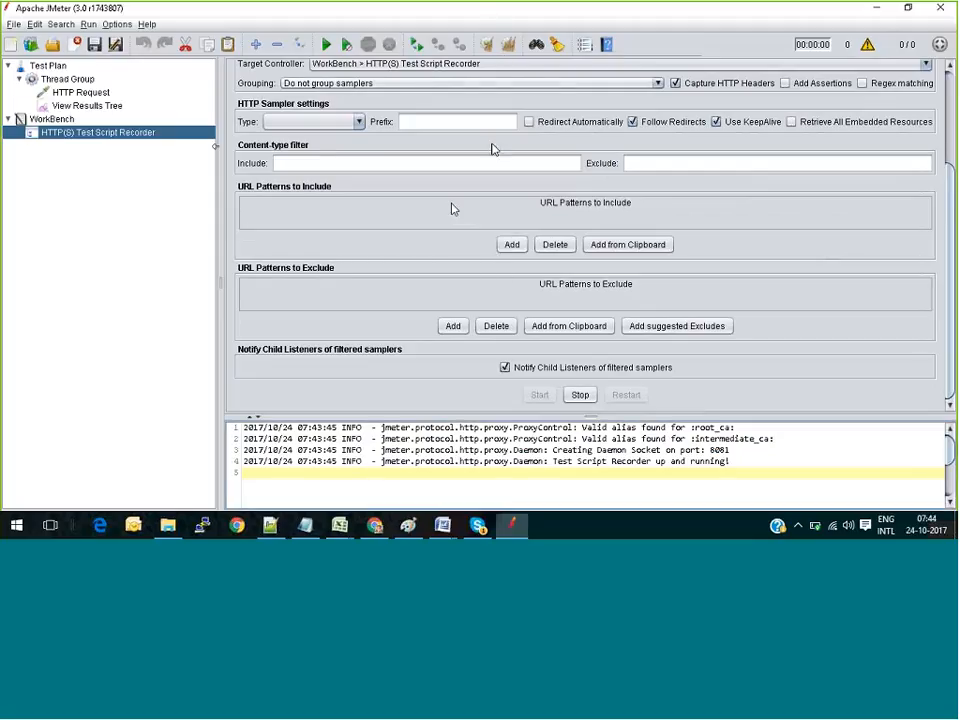
click(508, 44)
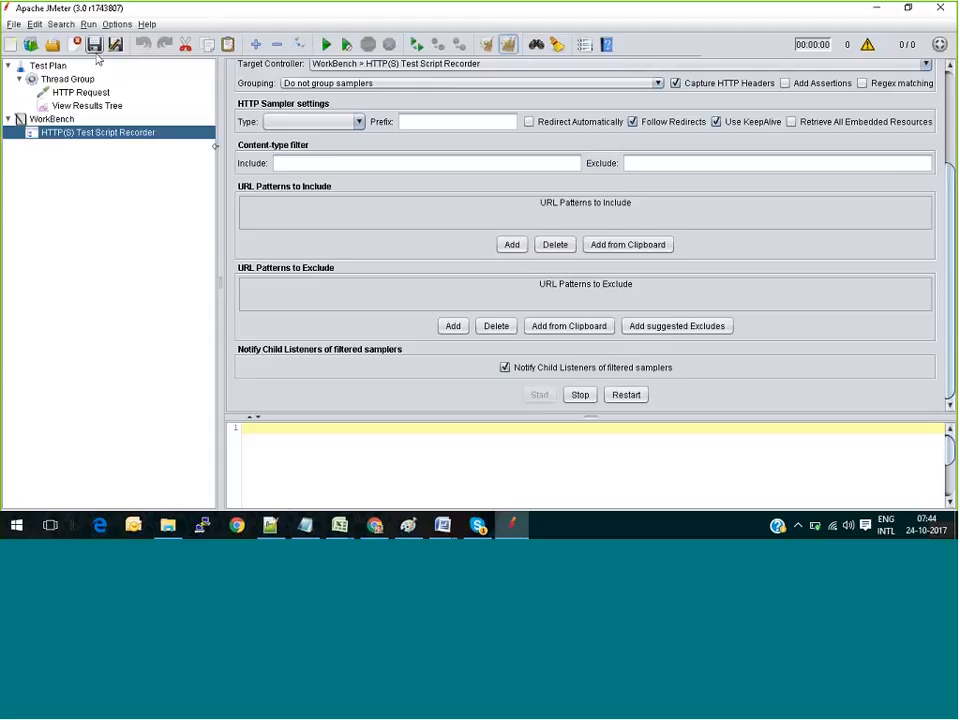
click(48, 65)
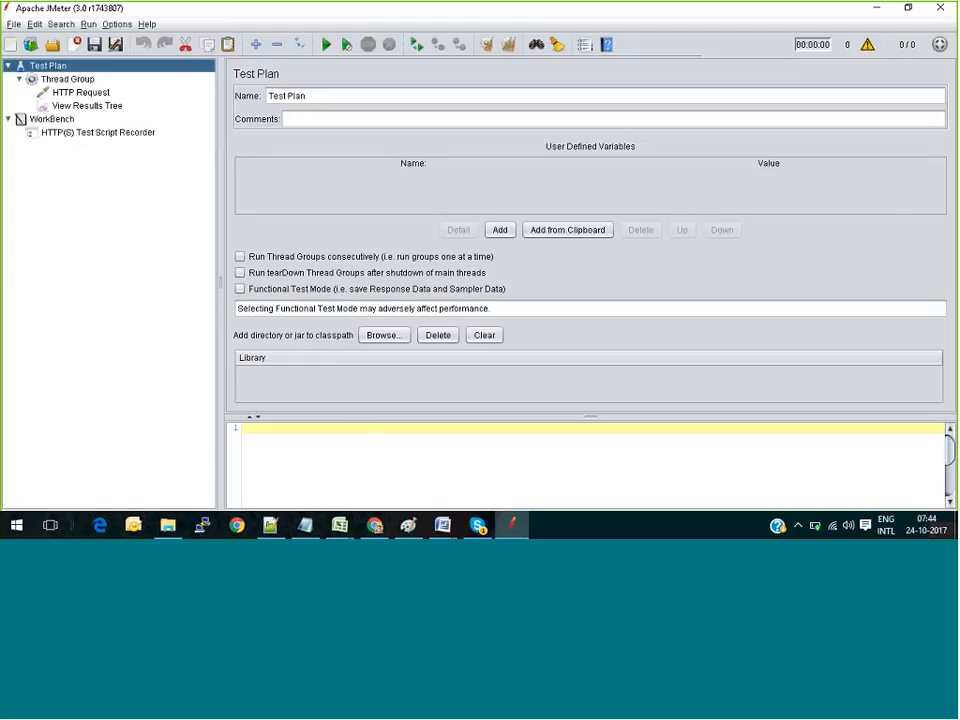
Step: Hide the log panel, and look at the Test Plan's classpath jar browser and the HTTP(S) Test Script Recorder settings
click(871, 47)
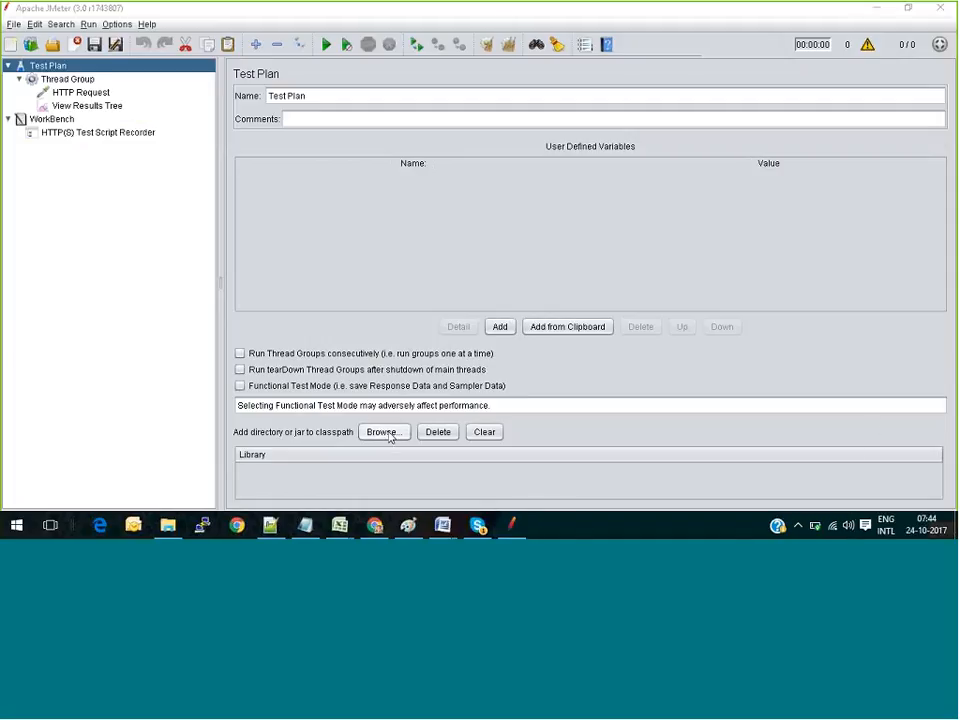
click(389, 434)
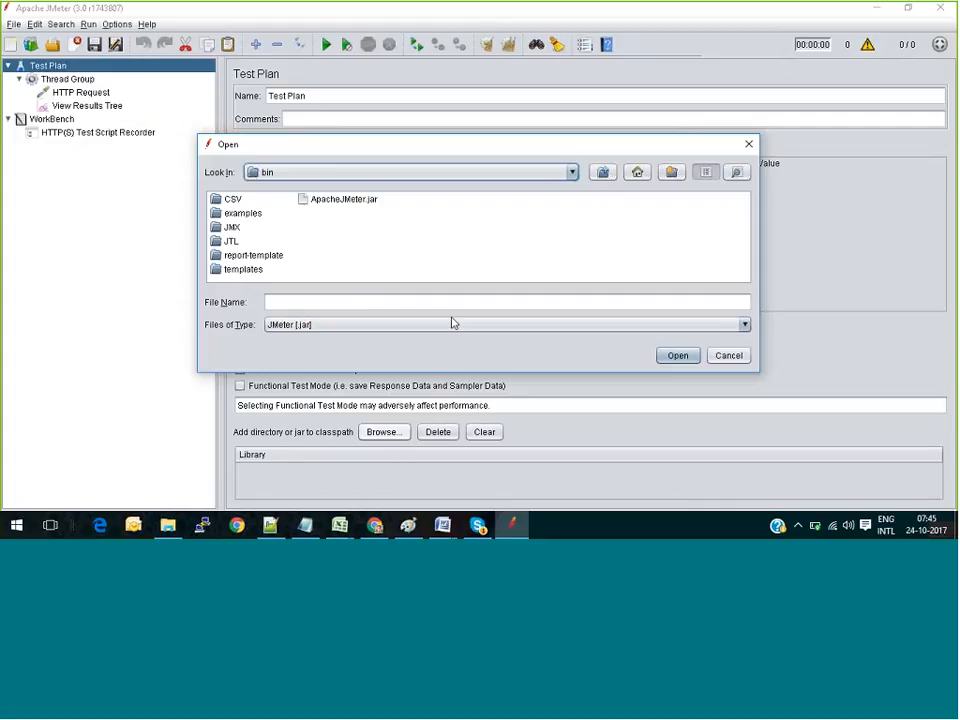
click(730, 358)
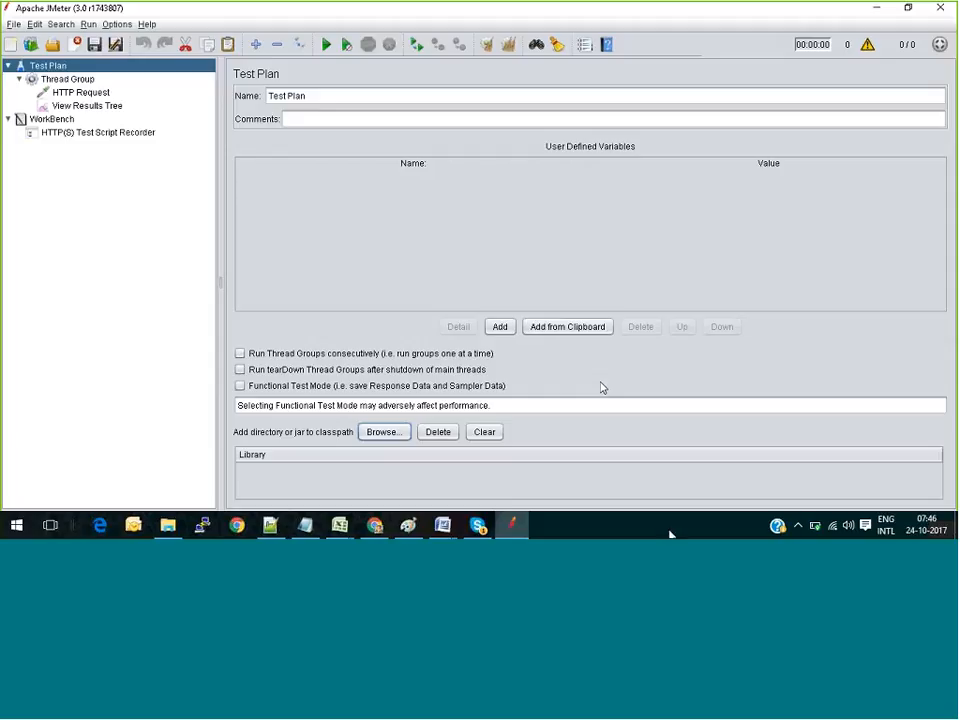
drag(686, 525, 741, 389)
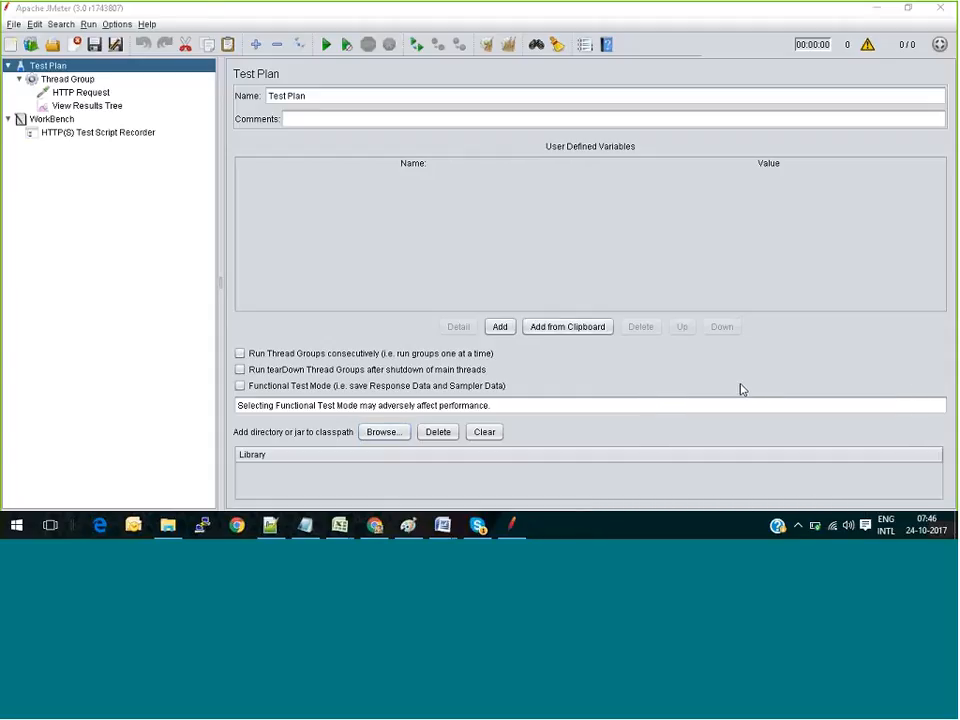
click(97, 133)
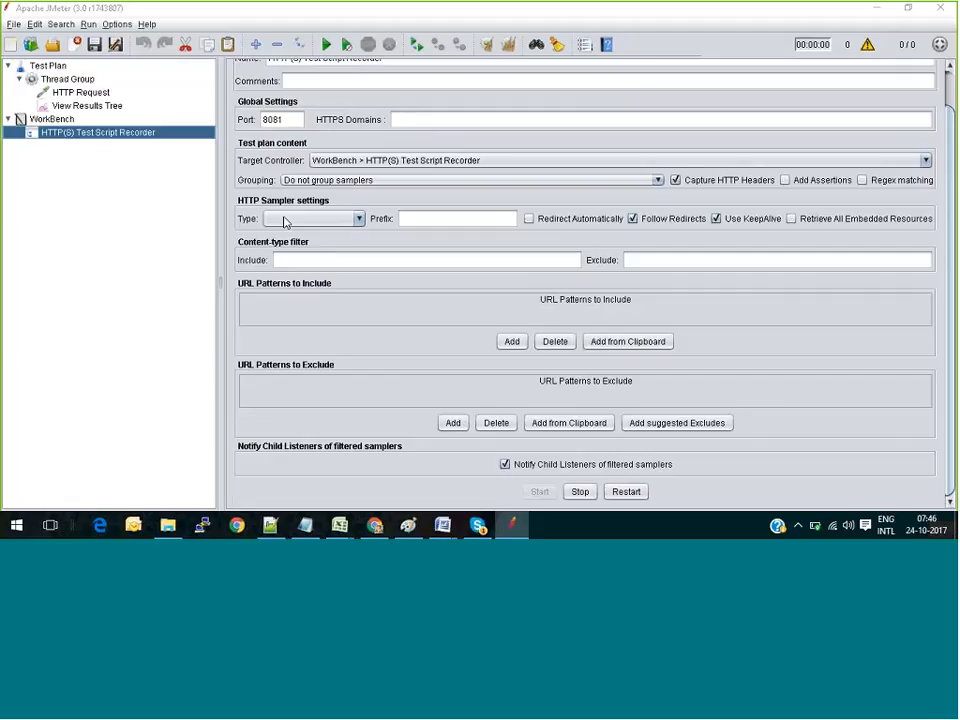
Step: Add a Transaction Controller logic controller to the Thread Group
click(68, 80)
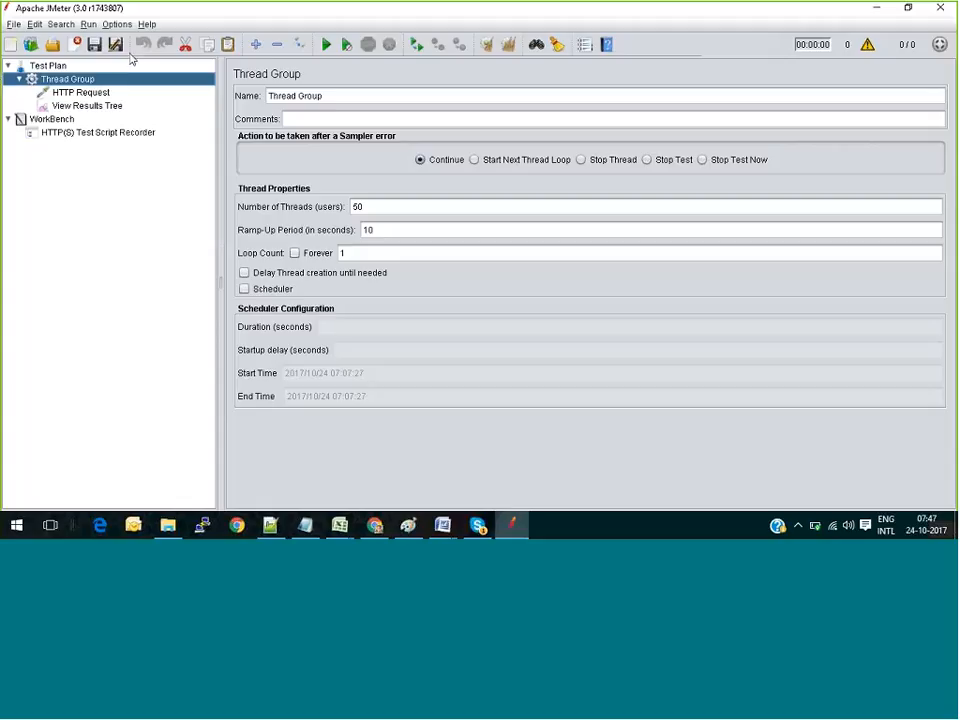
right_click(58, 81)
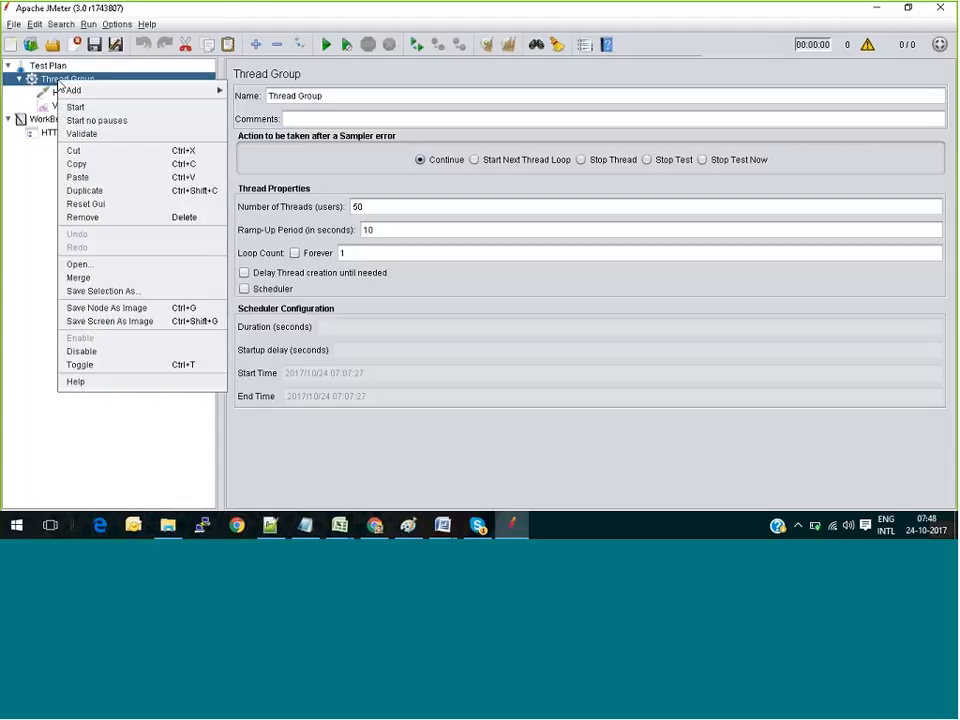
mouse_move(190, 91)
mouse_move(280, 93)
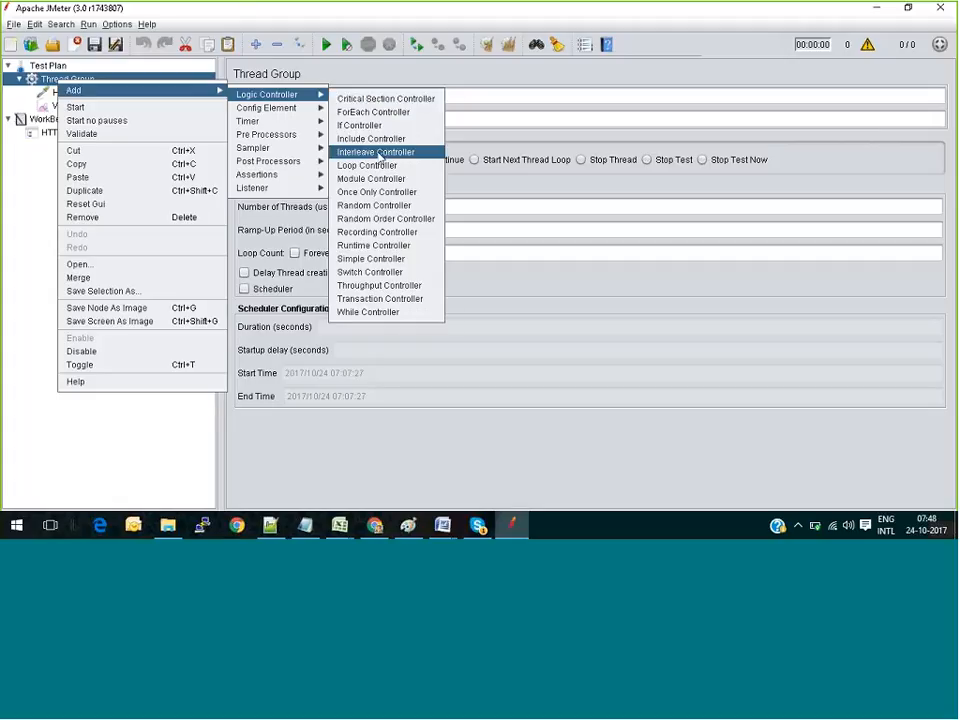
click(376, 298)
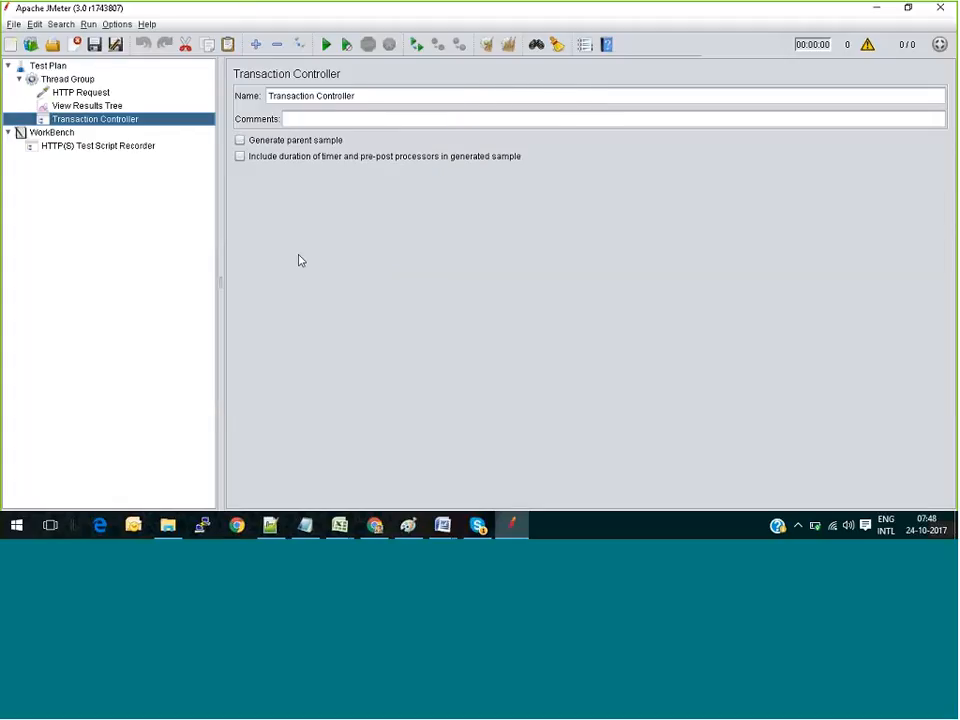
Step: Paste copies of the Transaction Controller into the Thread Group until it holds four of them
click(79, 80)
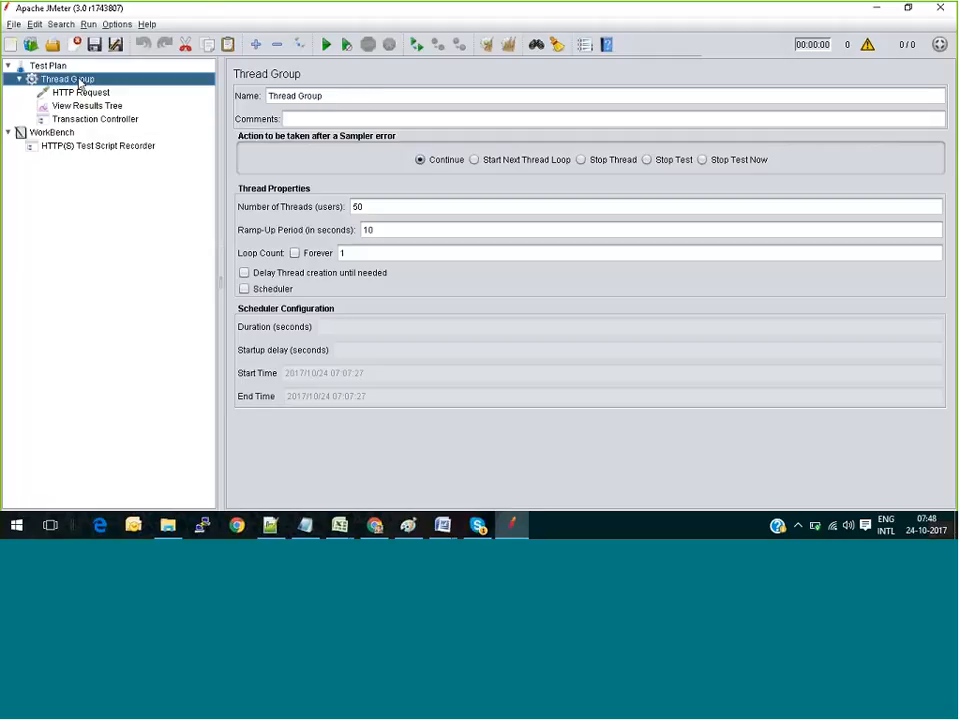
key(ctrl+v)
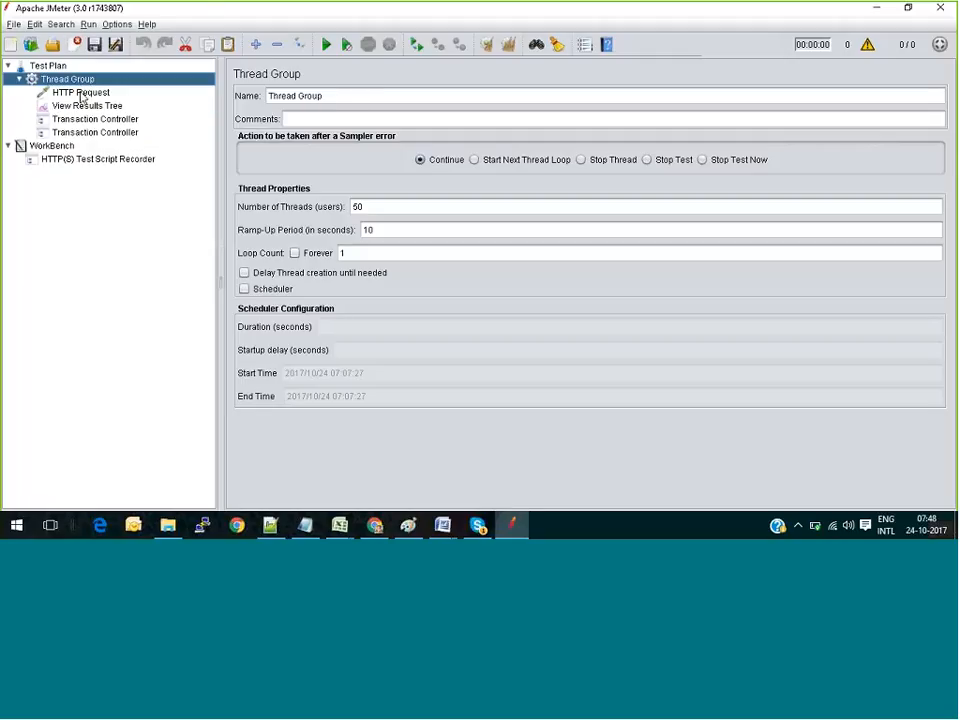
click(94, 121)
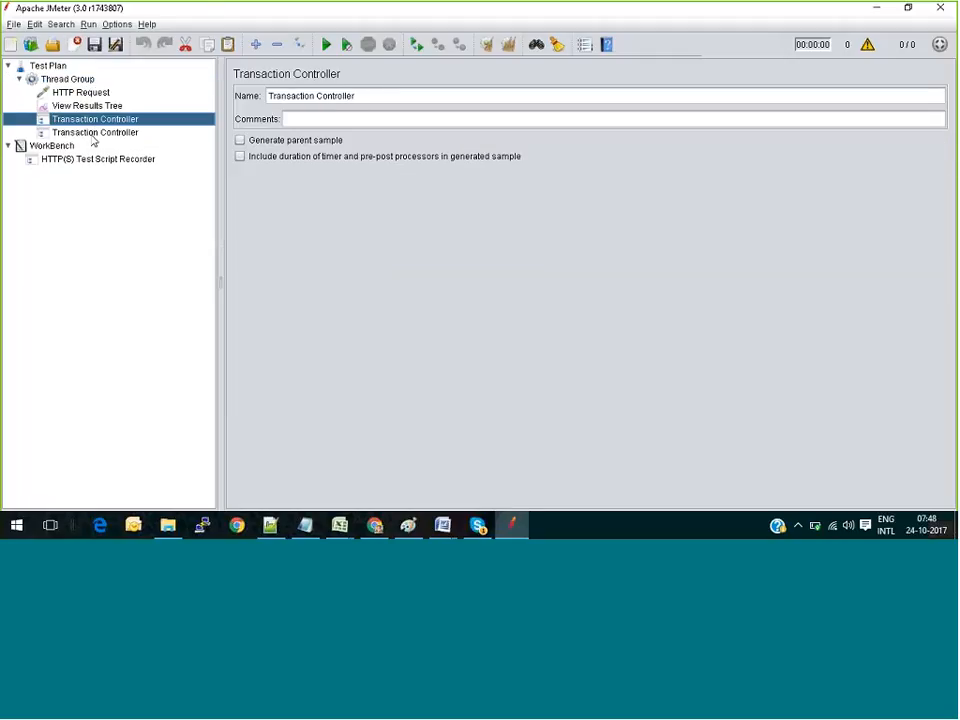
click(81, 80)
key(ctrl+v)
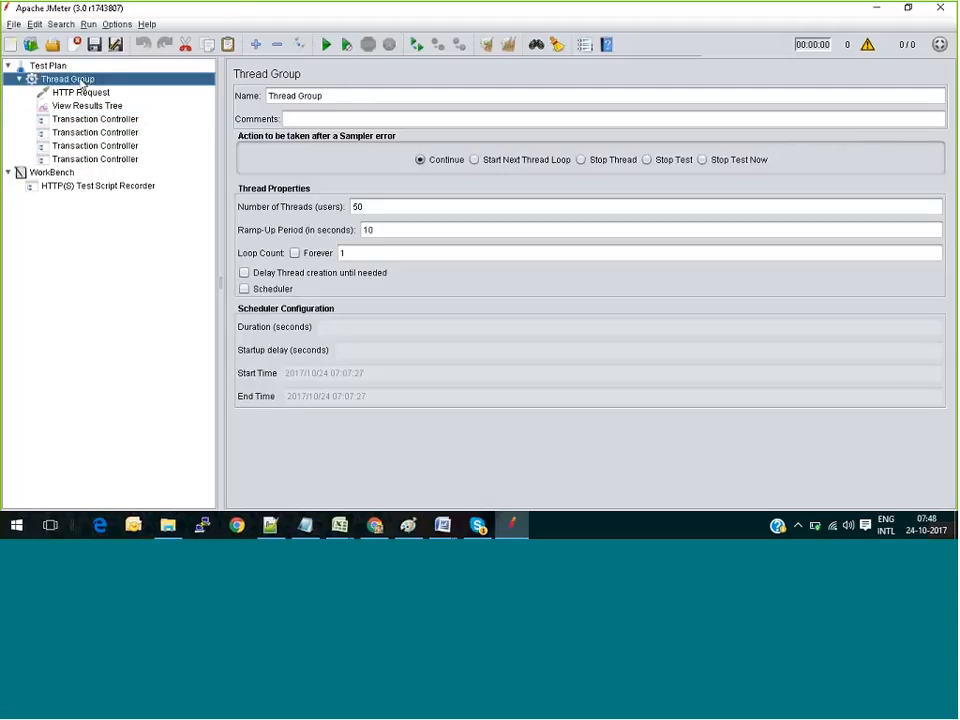
Step: Add two more Thread Groups to the Test Plan
click(57, 69)
right_click(57, 69)
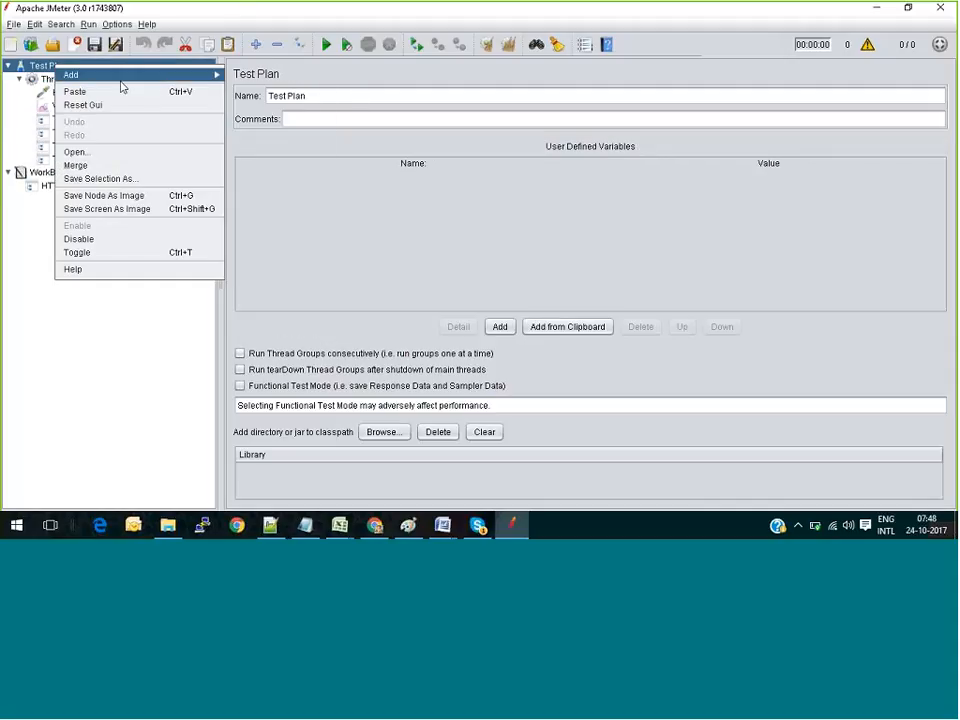
mouse_move(120, 76)
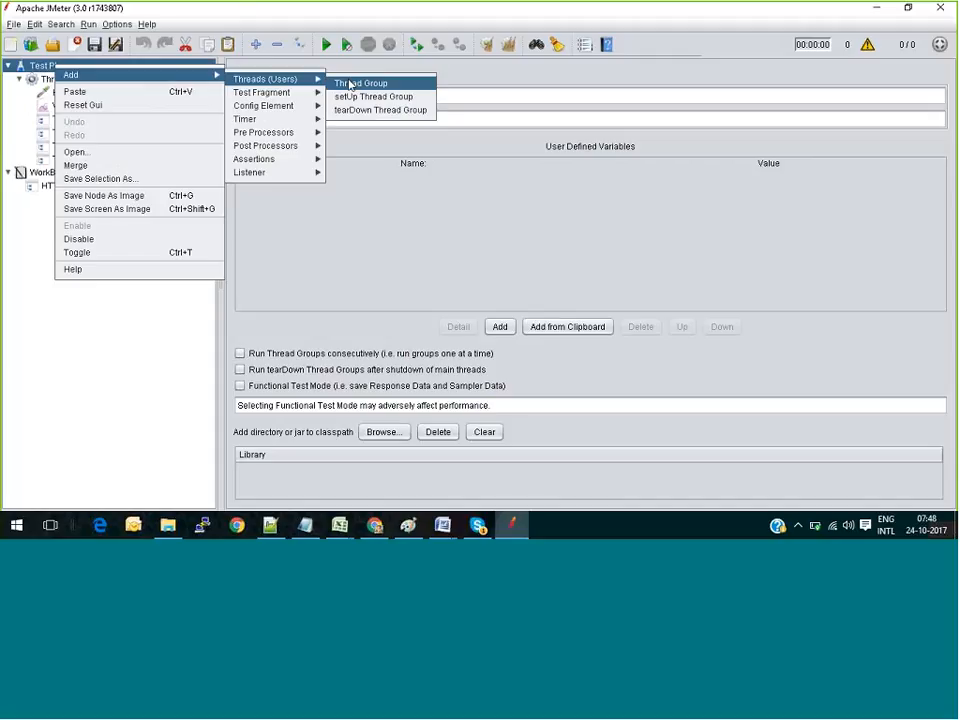
click(351, 85)
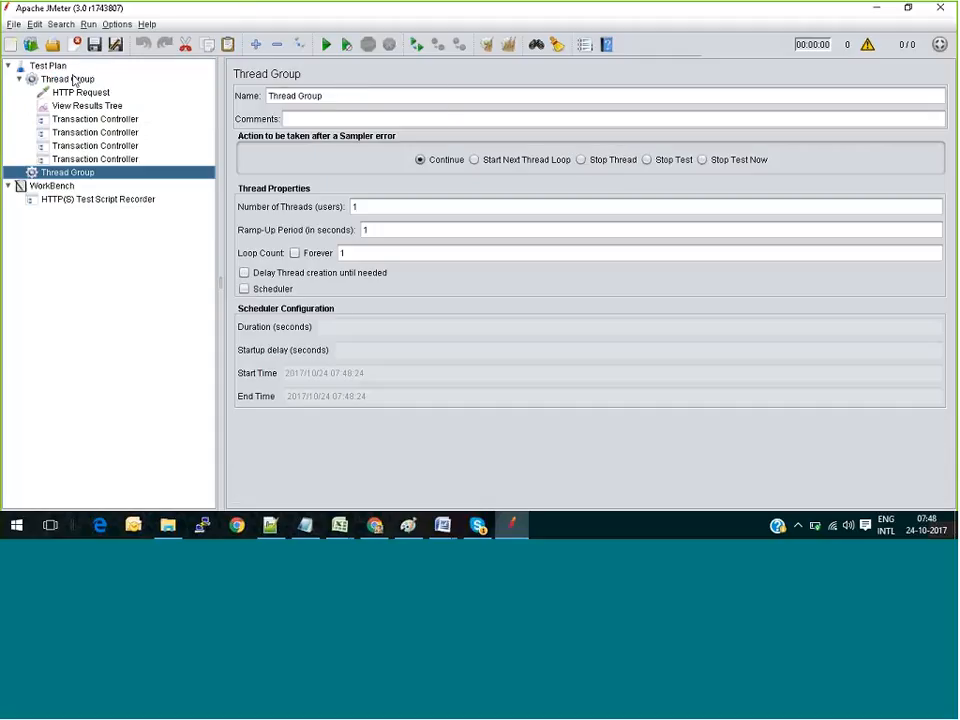
click(58, 67)
right_click(58, 67)
mouse_move(144, 80)
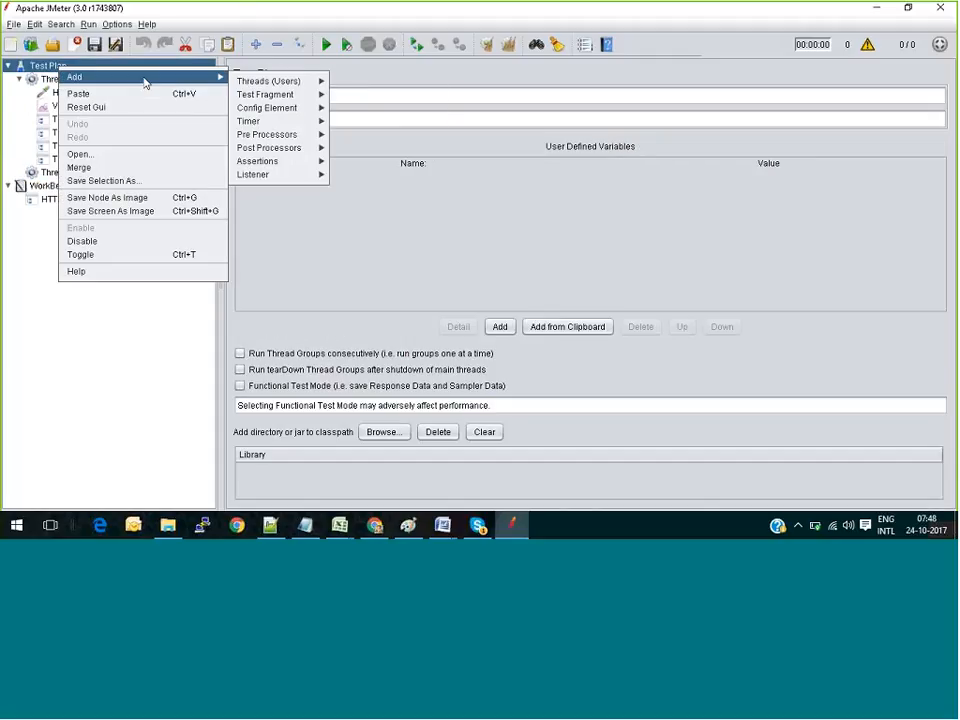
mouse_move(288, 88)
click(405, 86)
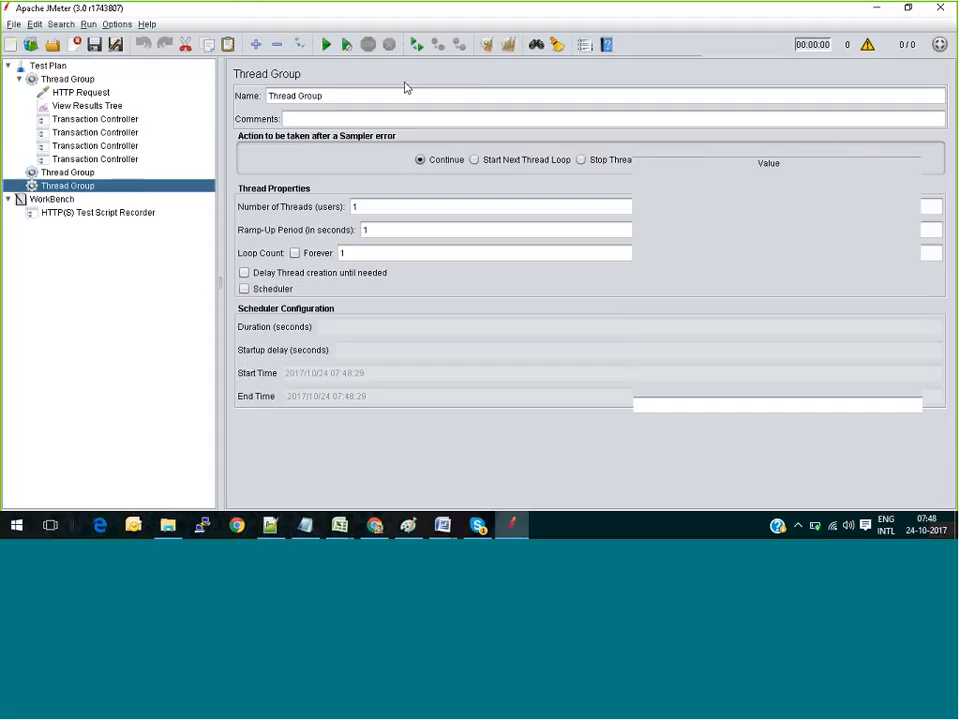
Step: Move one Transaction Controller into each of the two new Thread Groups, and collapse the first two groups in the tree
drag(95, 159, 88, 190)
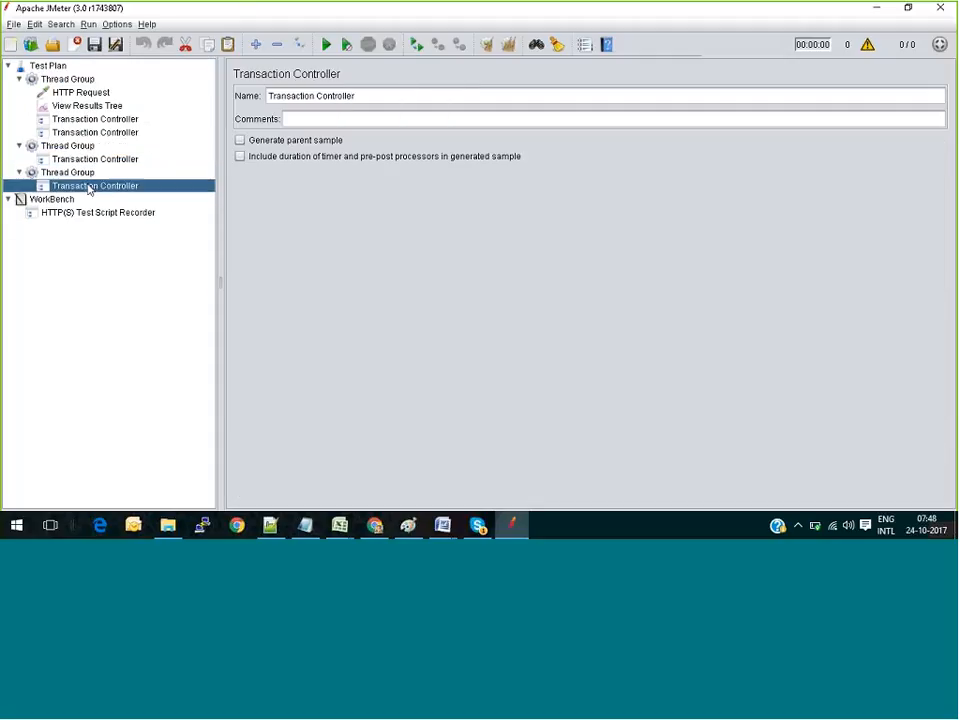
drag(92, 119, 66, 88)
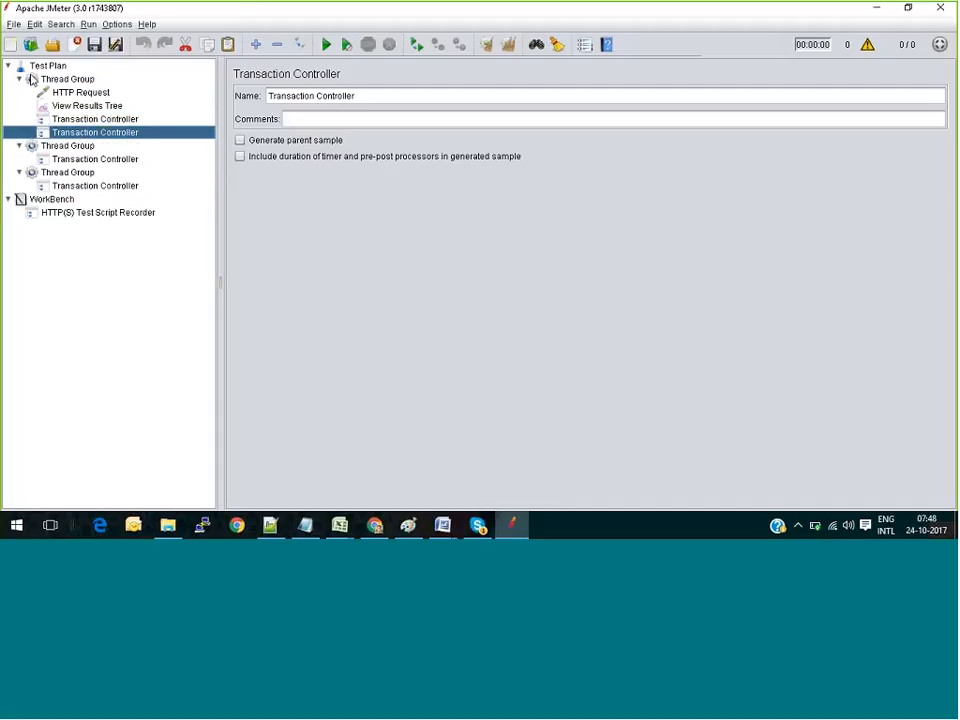
double_click(31, 79)
click(19, 92)
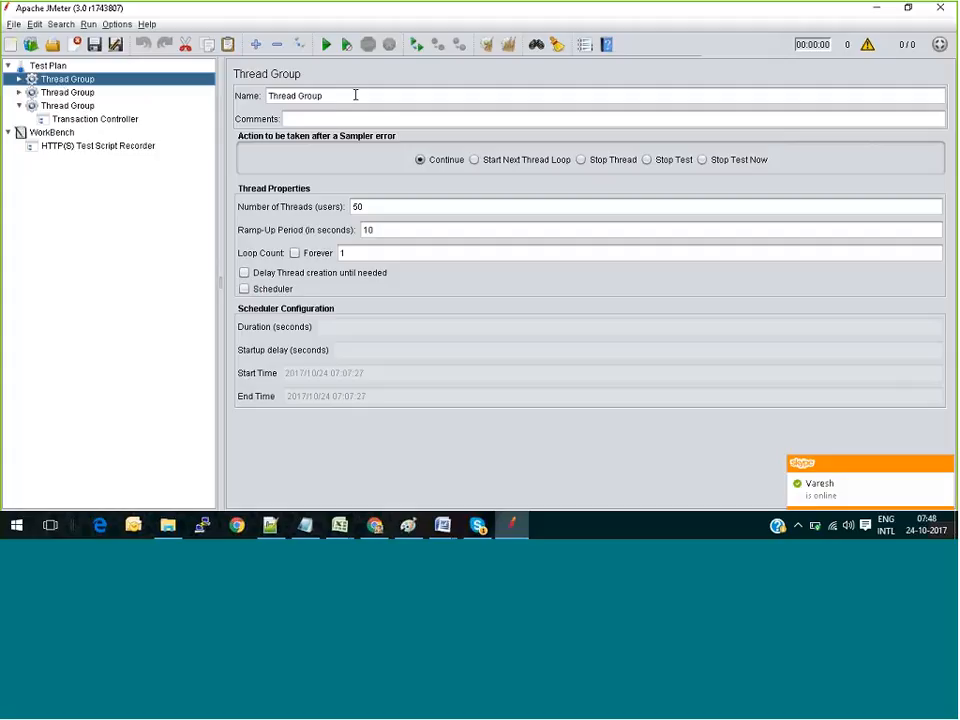
Step: Rename the three Thread Groups, in order, as Thread GroupLogin, Thread GroupHome and Thread GroupSearch
text(Logi)
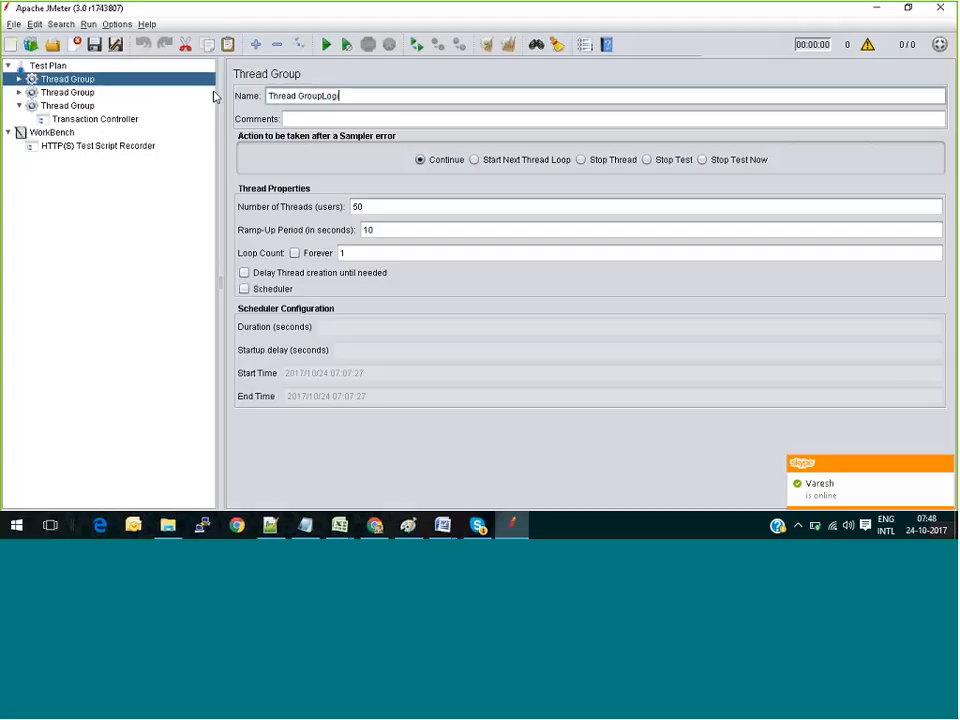
text(n)
click(66, 96)
click(379, 96)
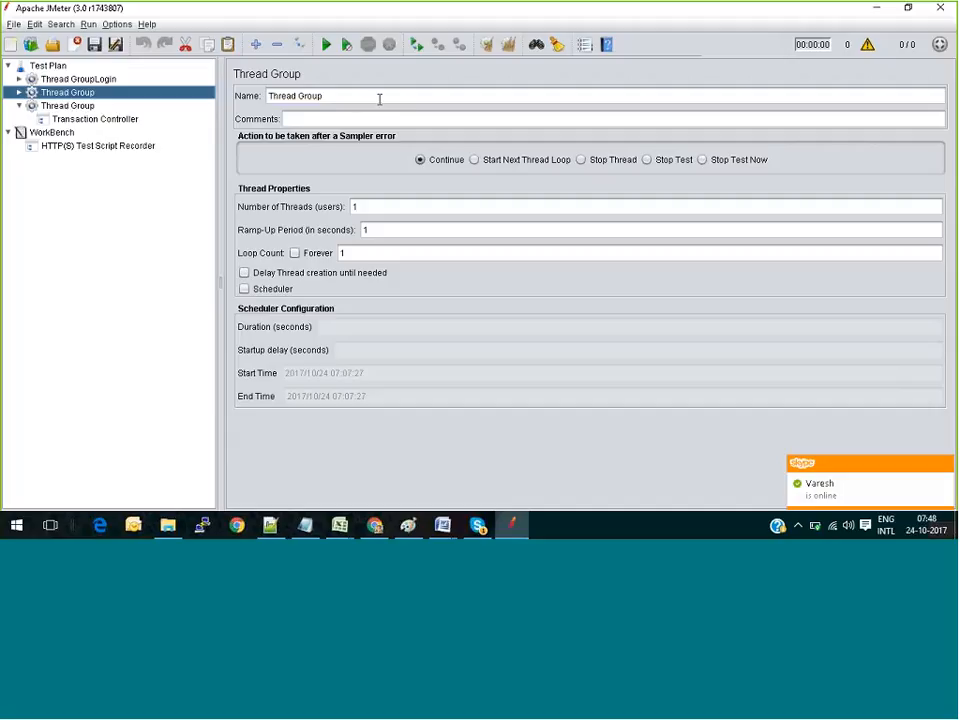
text(Home)
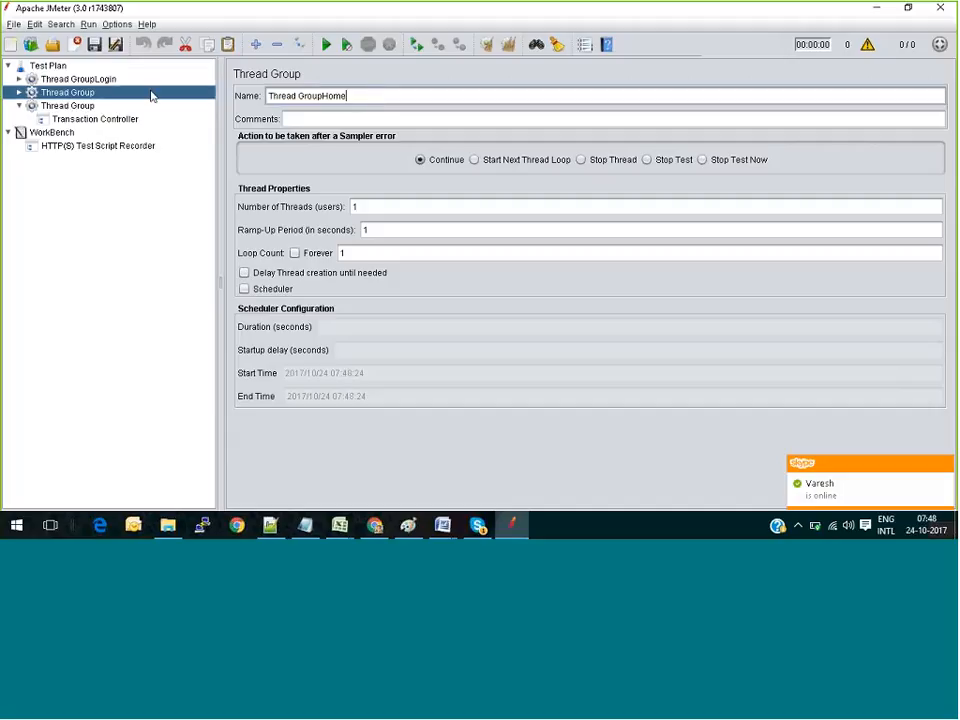
click(62, 105)
click(349, 97)
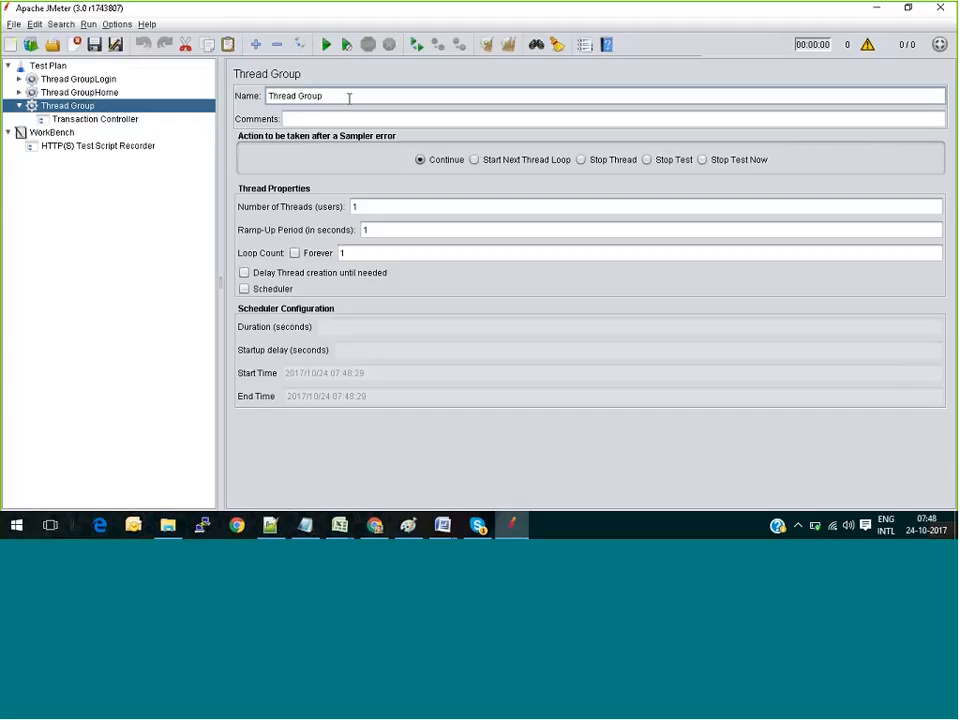
text(Search)
Step: Set the number of threads (users) of Thread GroupLogin to 10
click(79, 94)
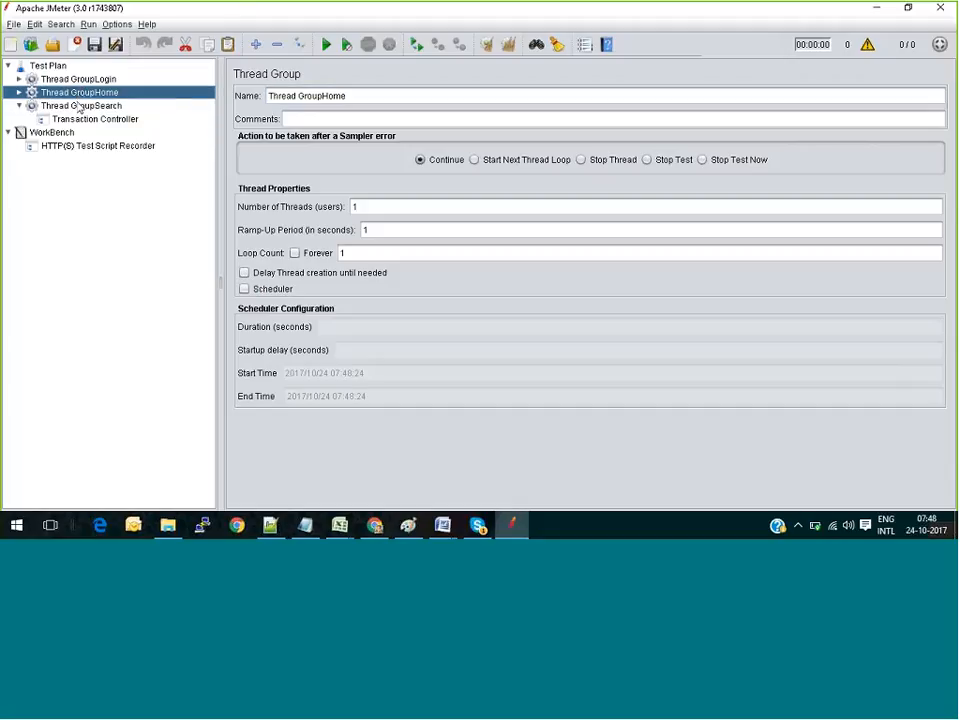
click(79, 82)
click(370, 207)
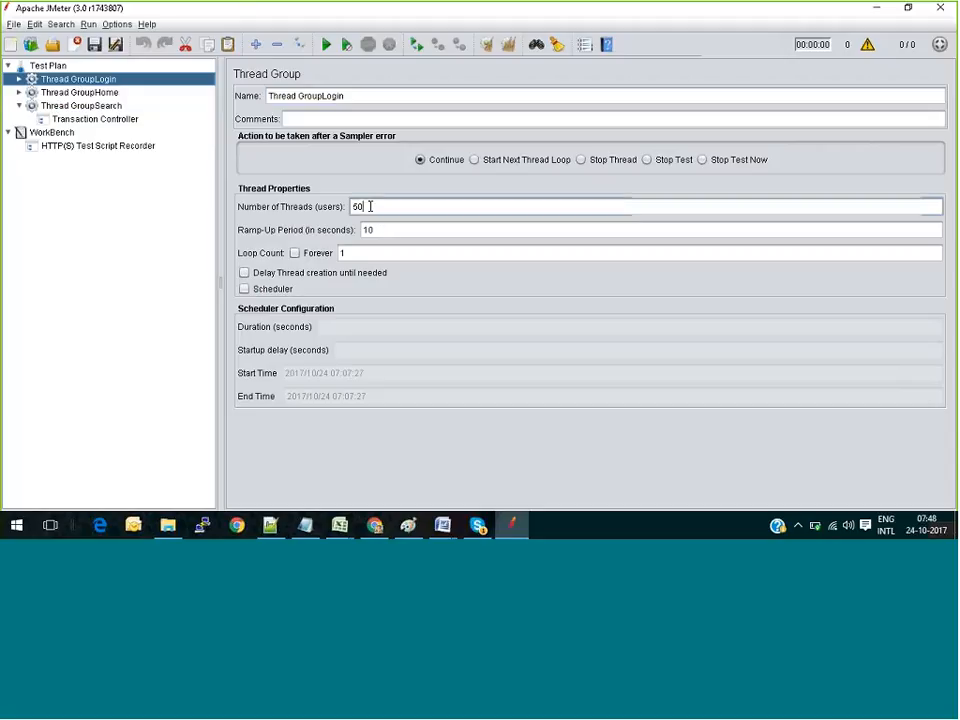
key(BackSpace)
key(BackSpace)
text(10)
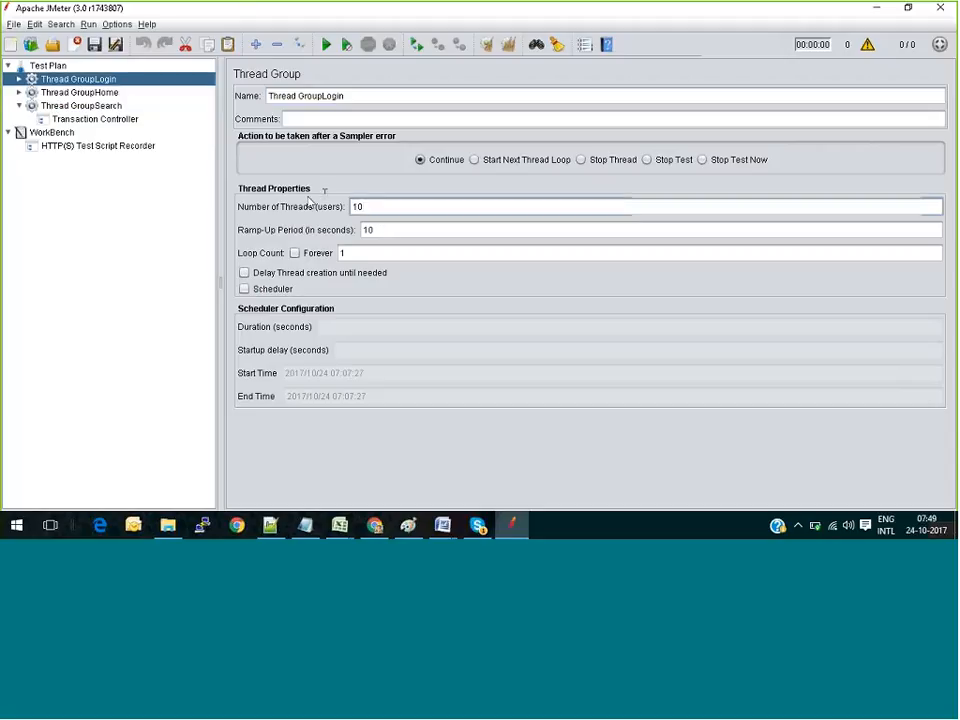
Step: Set the number of threads (users) to 25 for Thread GroupHome and 20 for Thread GroupSearch
click(95, 93)
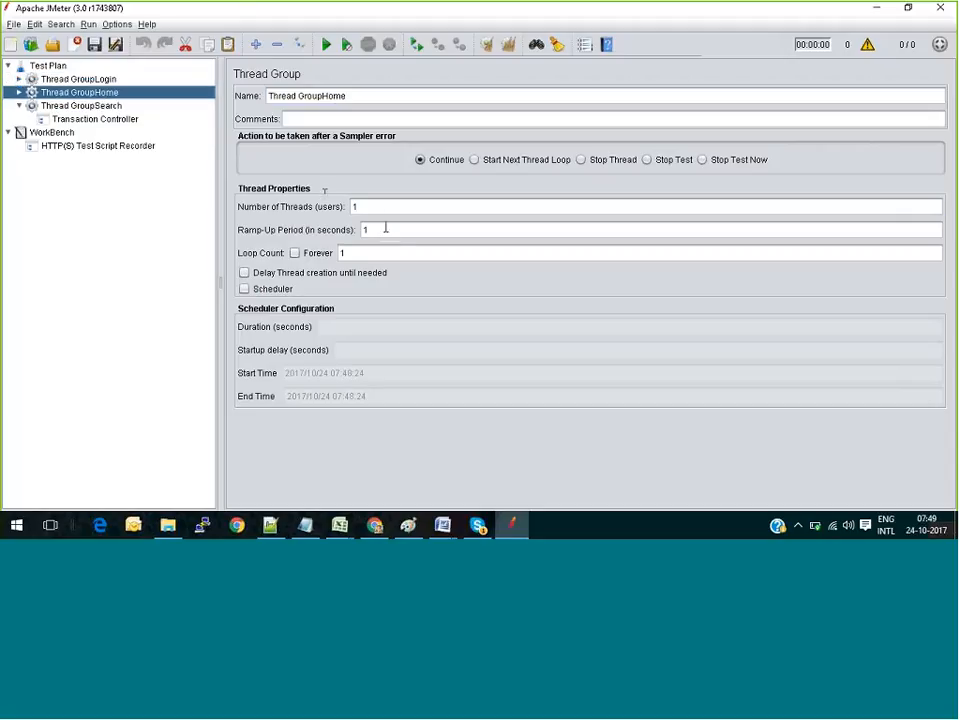
text(25)
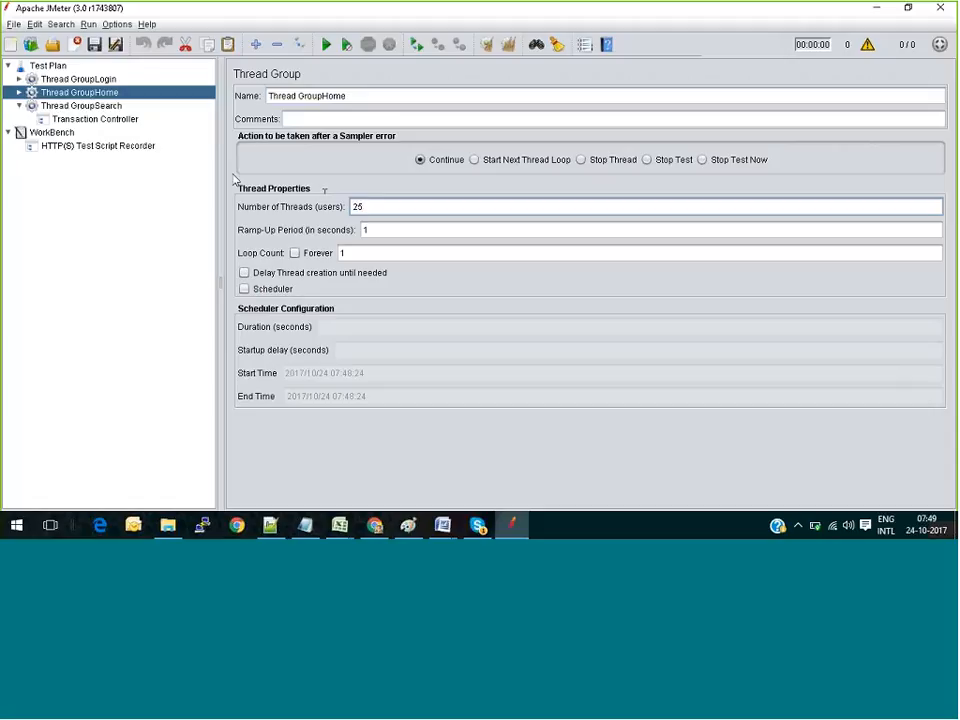
click(81, 106)
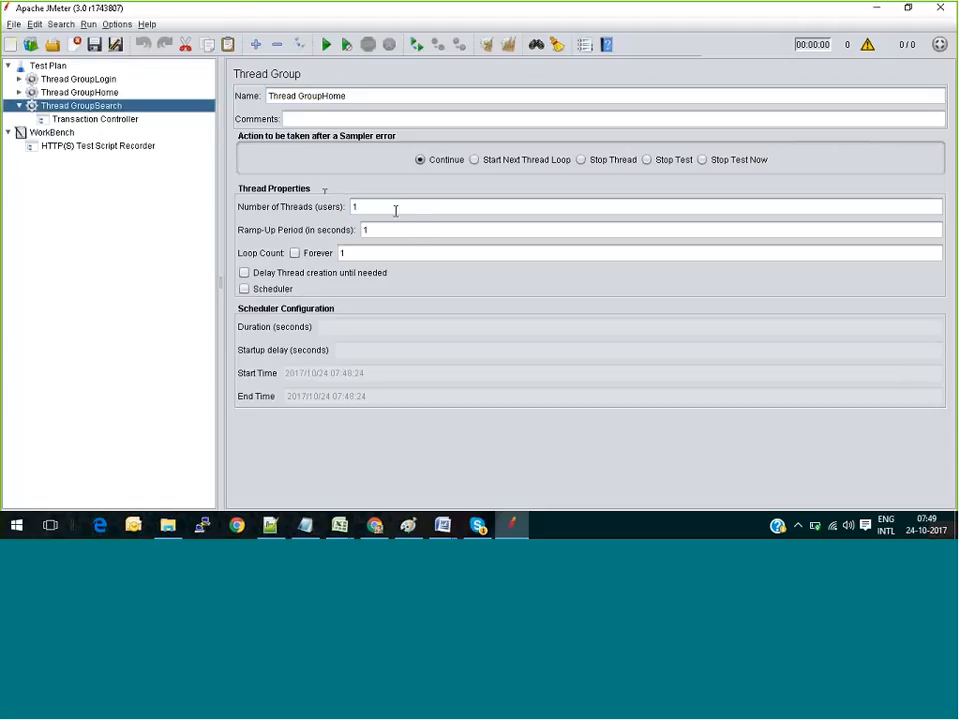
drag(395, 209, 199, 195)
text(20)
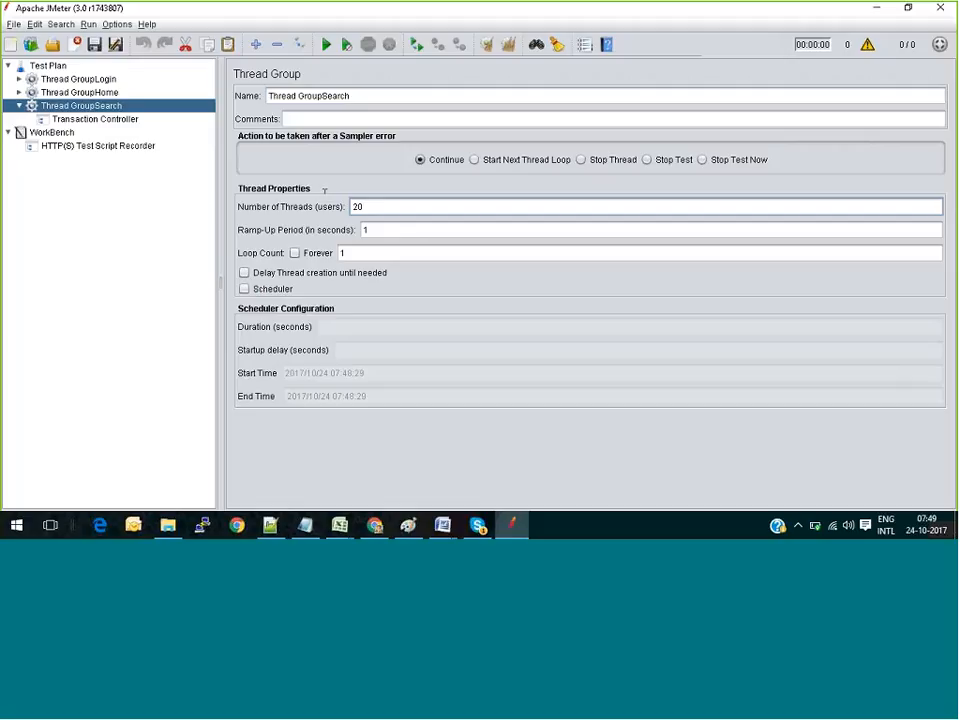
Step: Collapse Thread GroupSearch and review the thread properties of the Login and Home thread groups
click(75, 119)
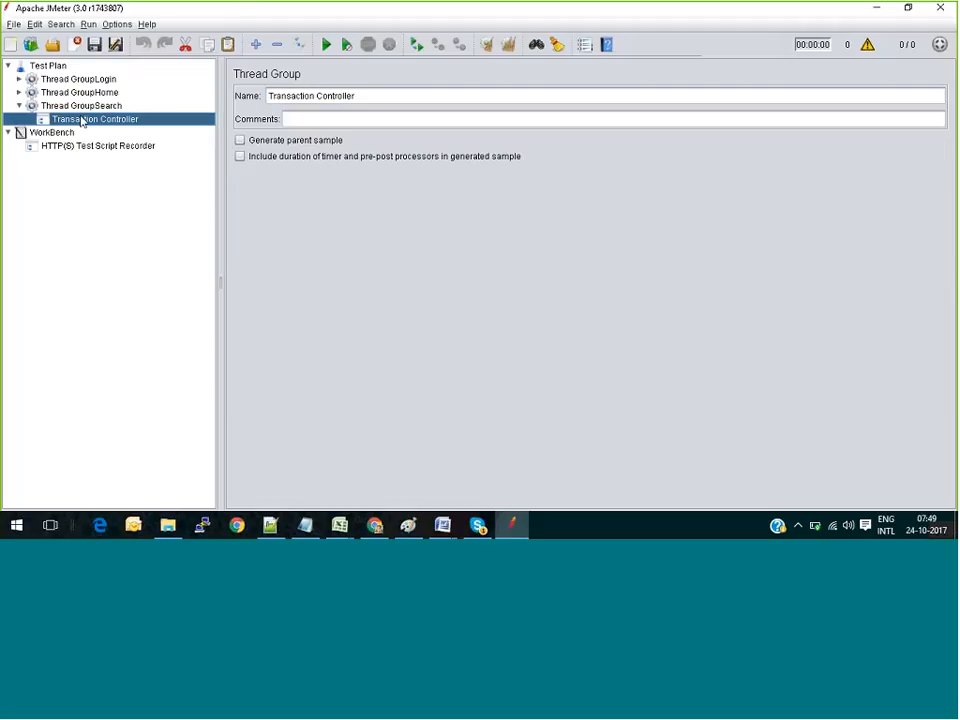
click(19, 106)
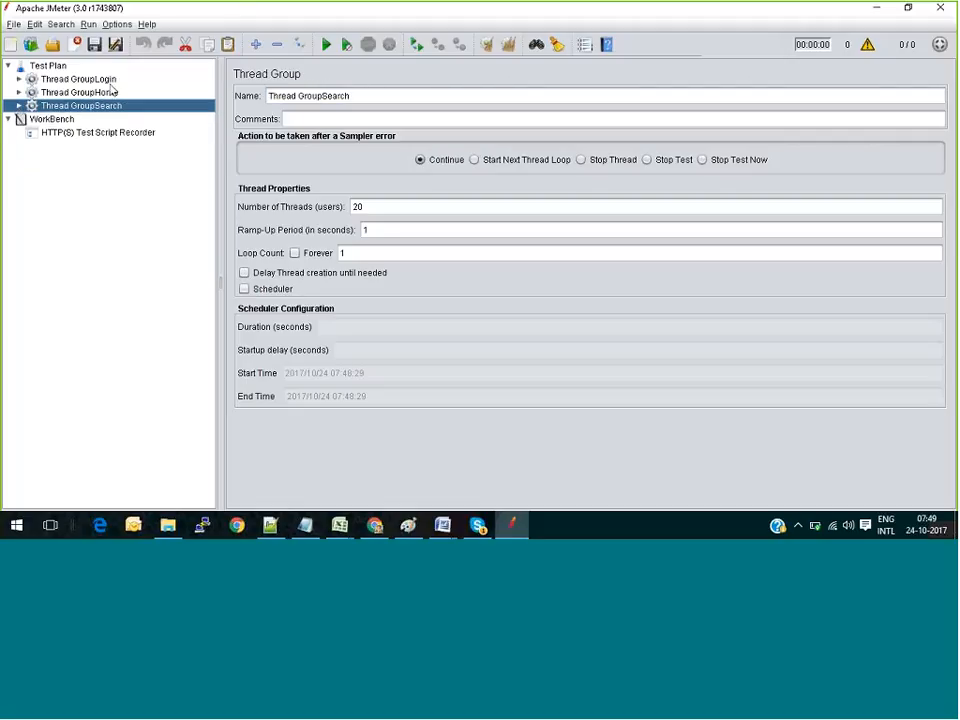
click(78, 79)
click(80, 92)
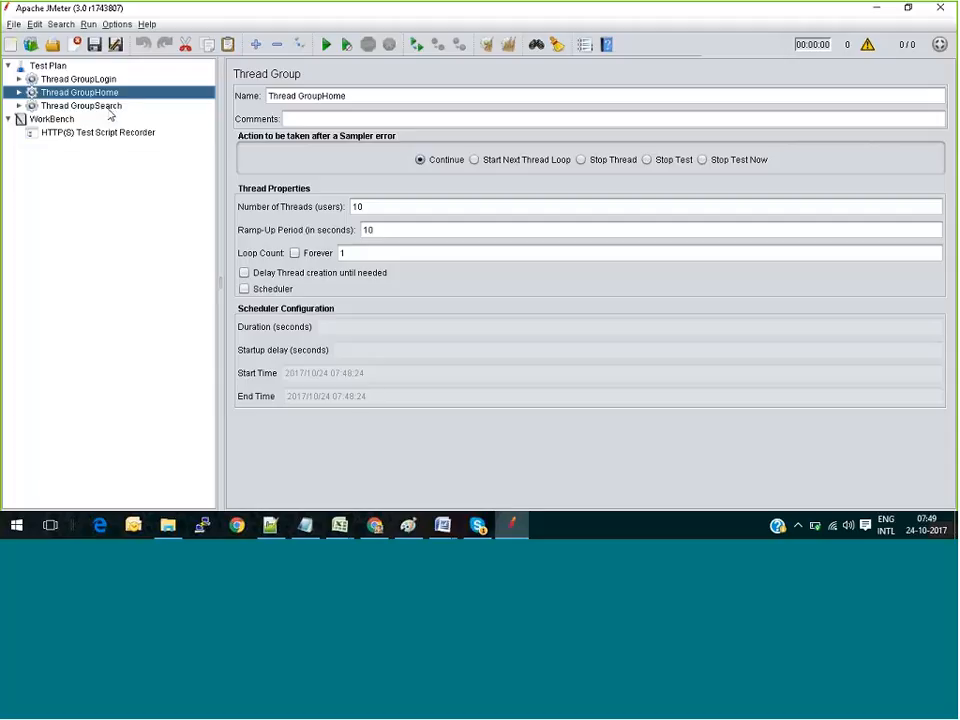
Step: Review which child elements the Search, Home and Login thread groups contain, leaving all three collapsed
click(102, 106)
click(19, 105)
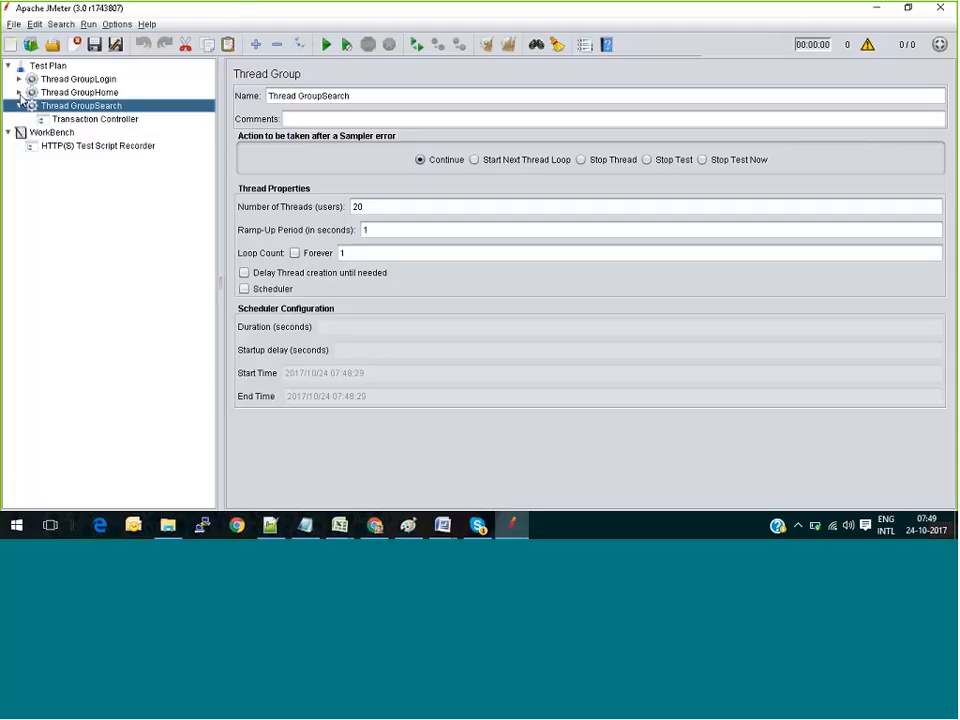
click(19, 92)
click(19, 79)
click(19, 79)
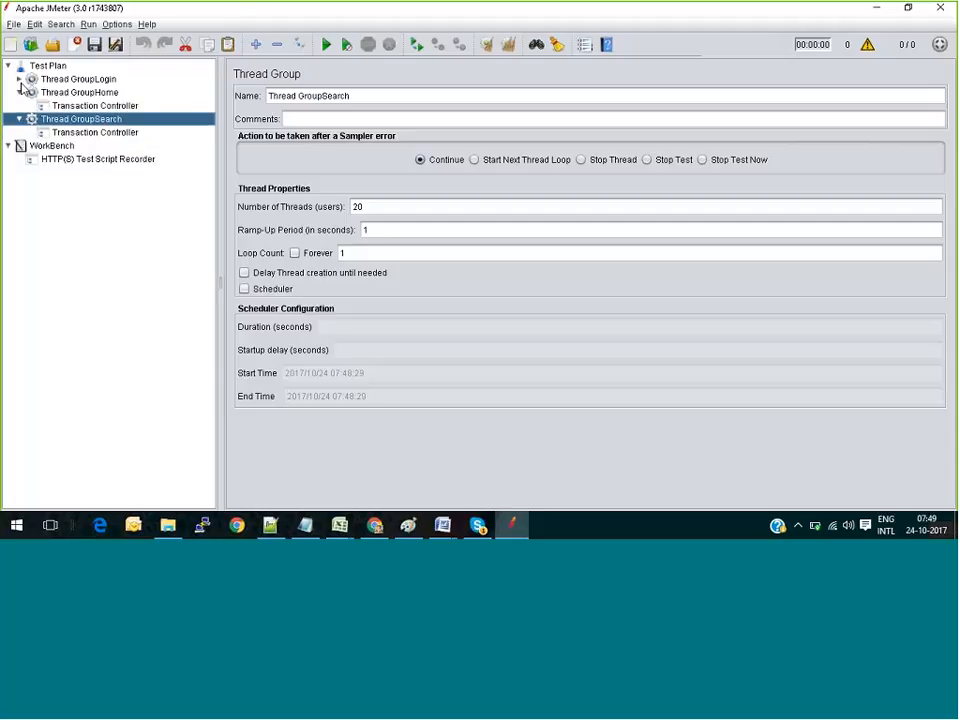
click(19, 92)
click(19, 105)
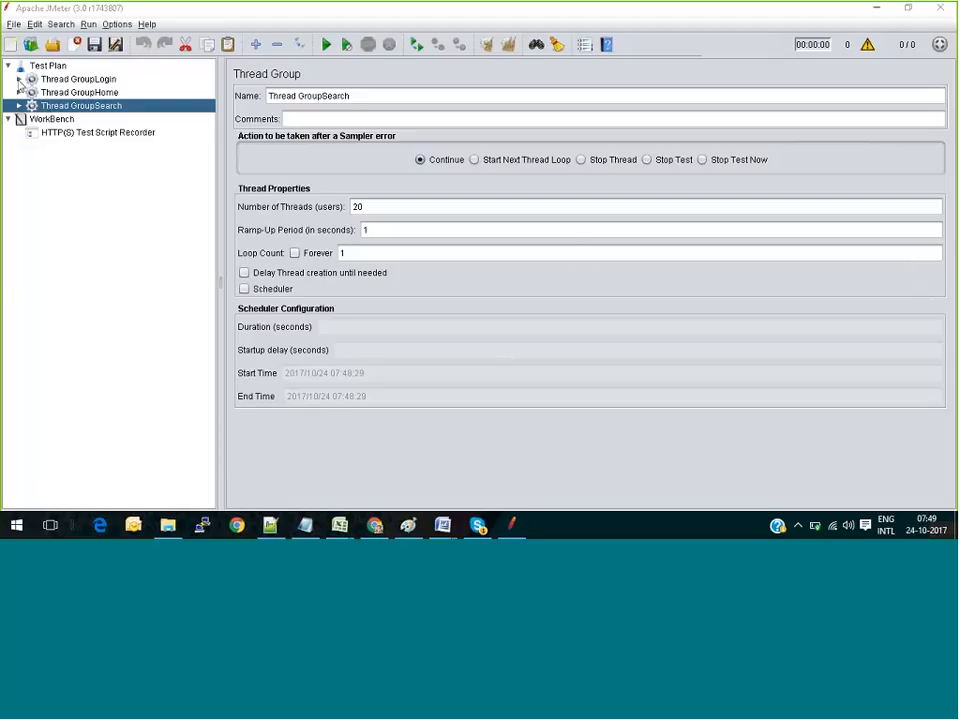
Step: Examine the elements of Thread GroupLogin, including its View Results Tree listener
click(19, 80)
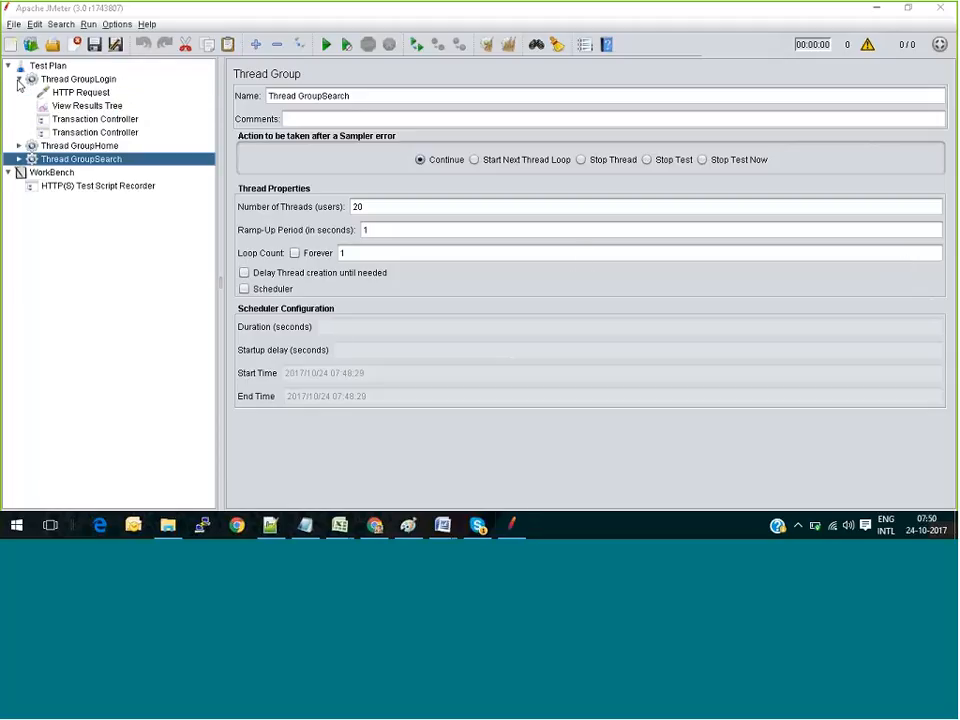
click(80, 107)
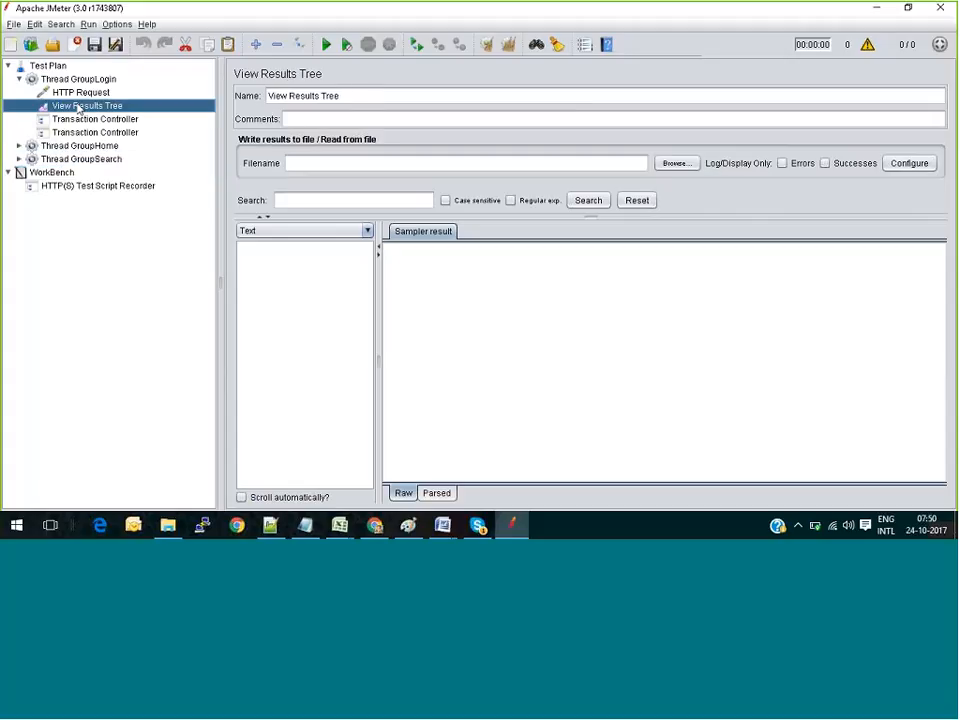
click(20, 81)
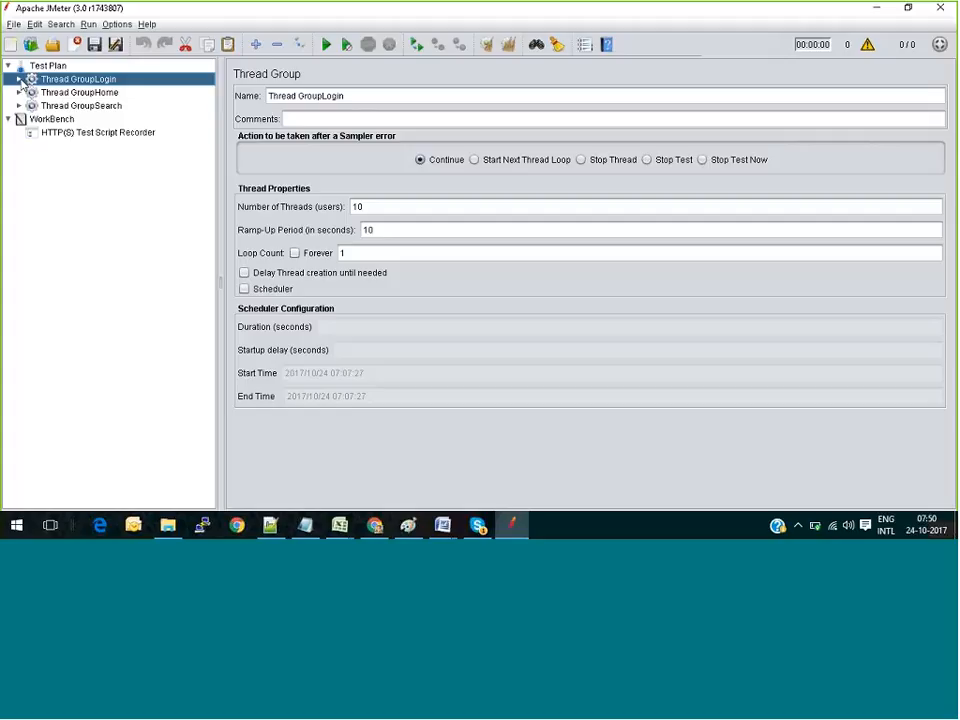
click(19, 79)
click(19, 79)
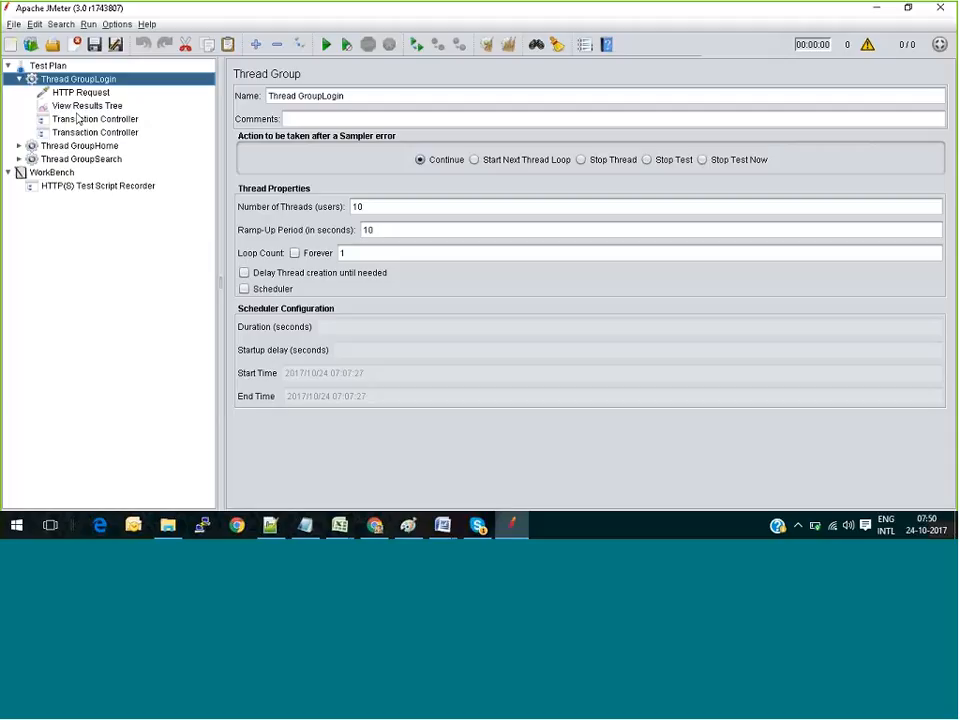
click(78, 106)
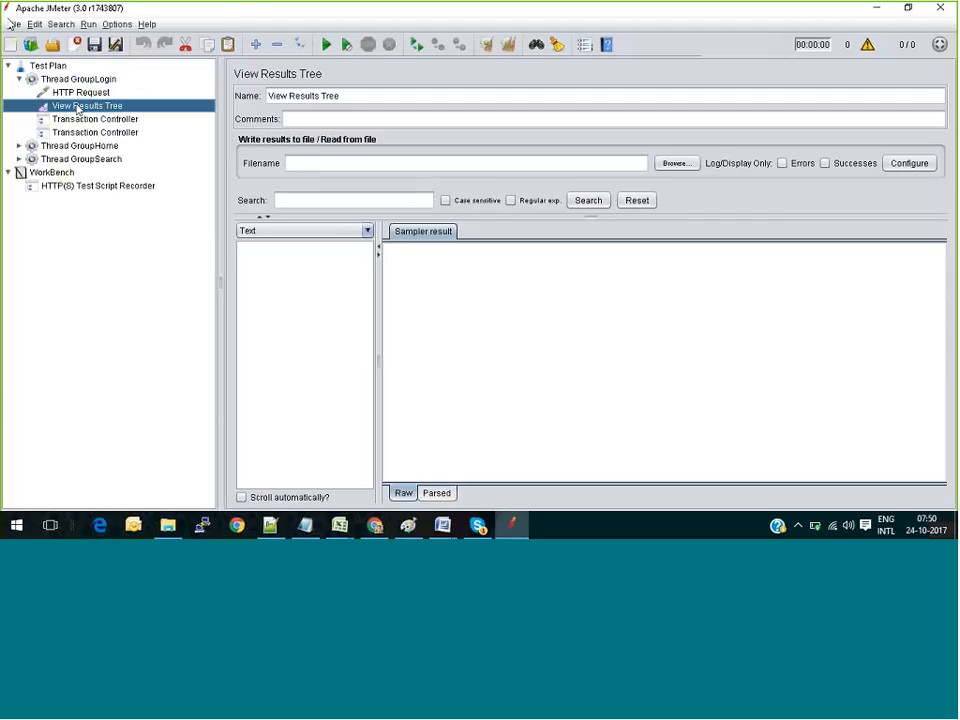
Step: Try to open the recent test plan login_Demo.jmx
click(14, 24)
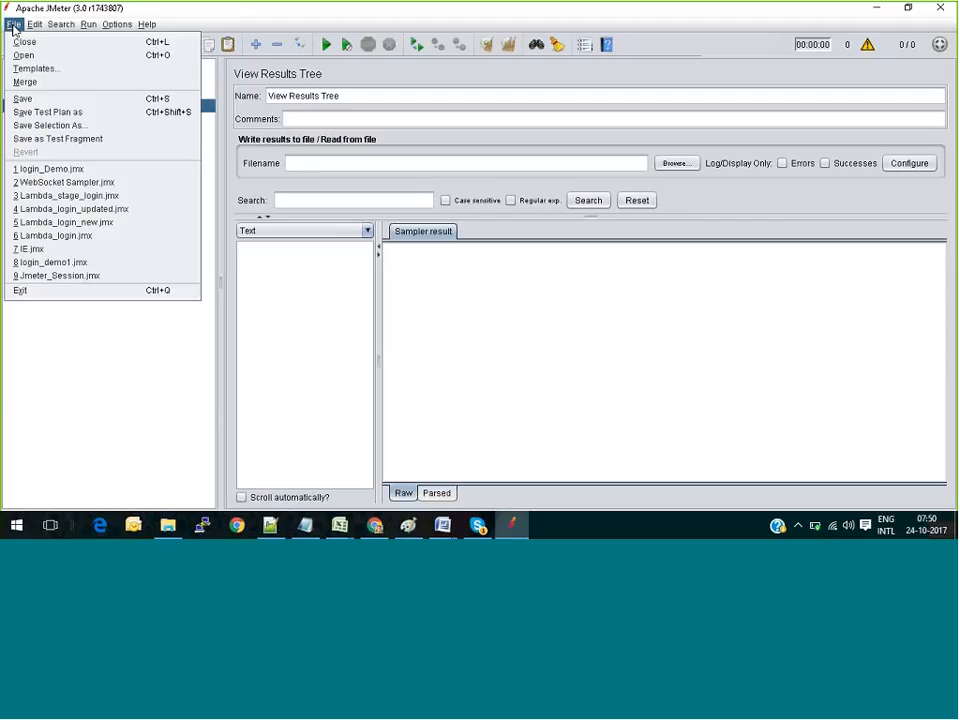
click(67, 170)
click(619, 287)
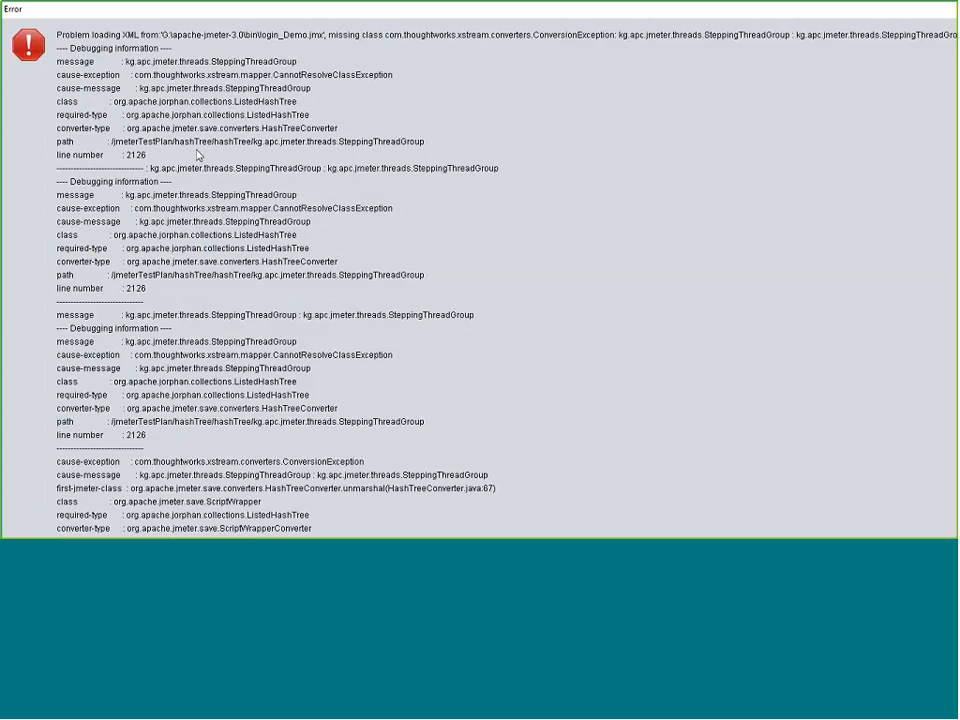
key(Return)
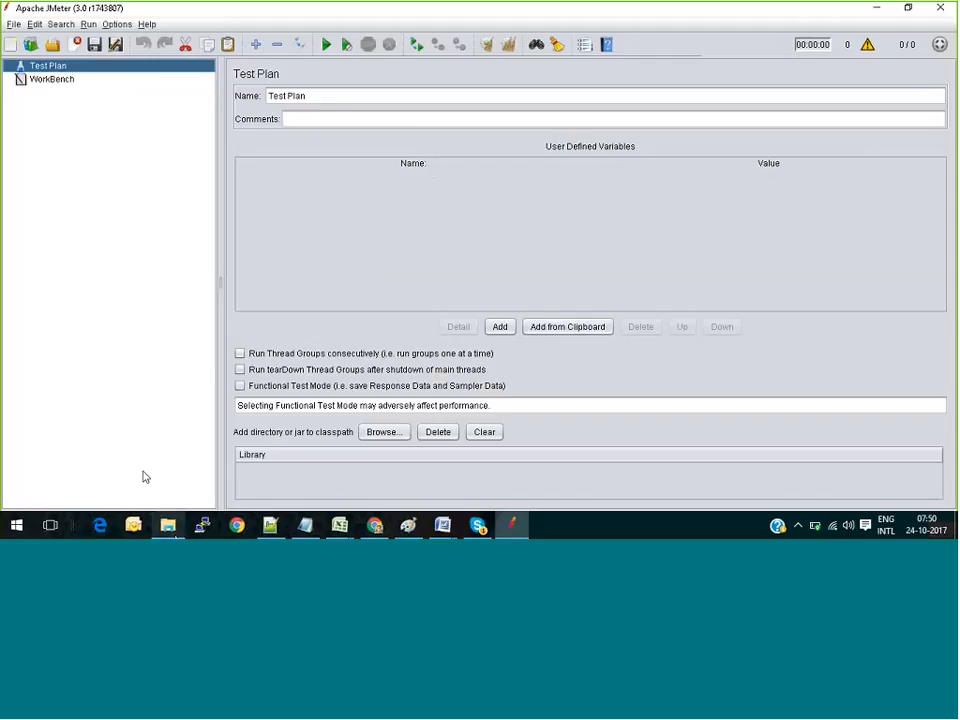
Step: Launch JMeter 3.1 from the bin folder of apache-jmeter-3.1 on drive G: and close the JMeter 3.0 window
click(171, 522)
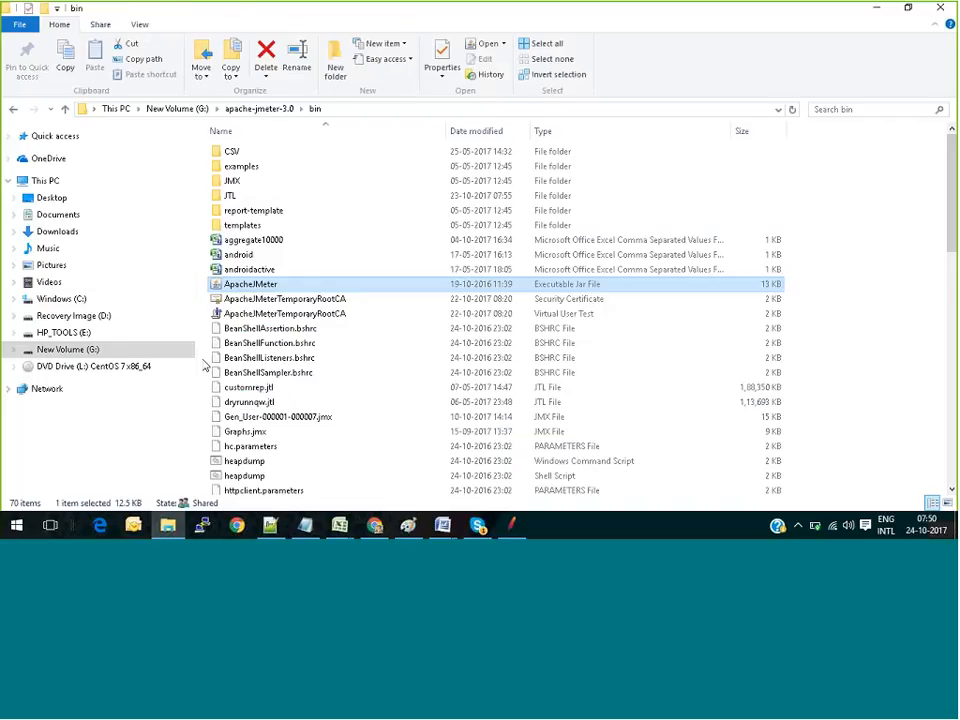
click(94, 350)
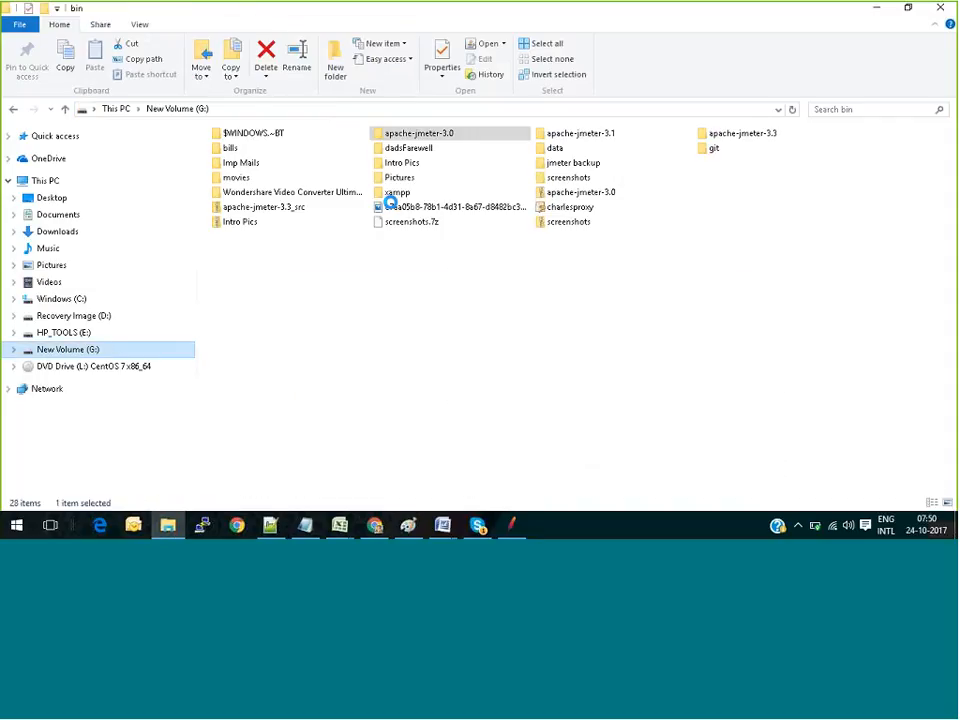
double_click(598, 134)
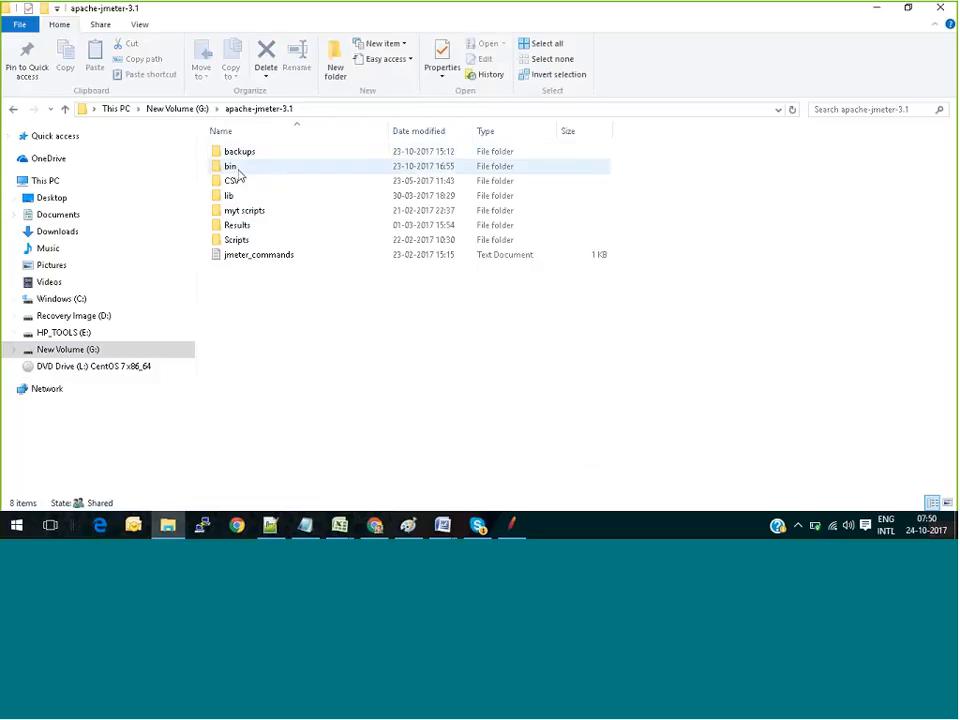
double_click(233, 166)
click(252, 256)
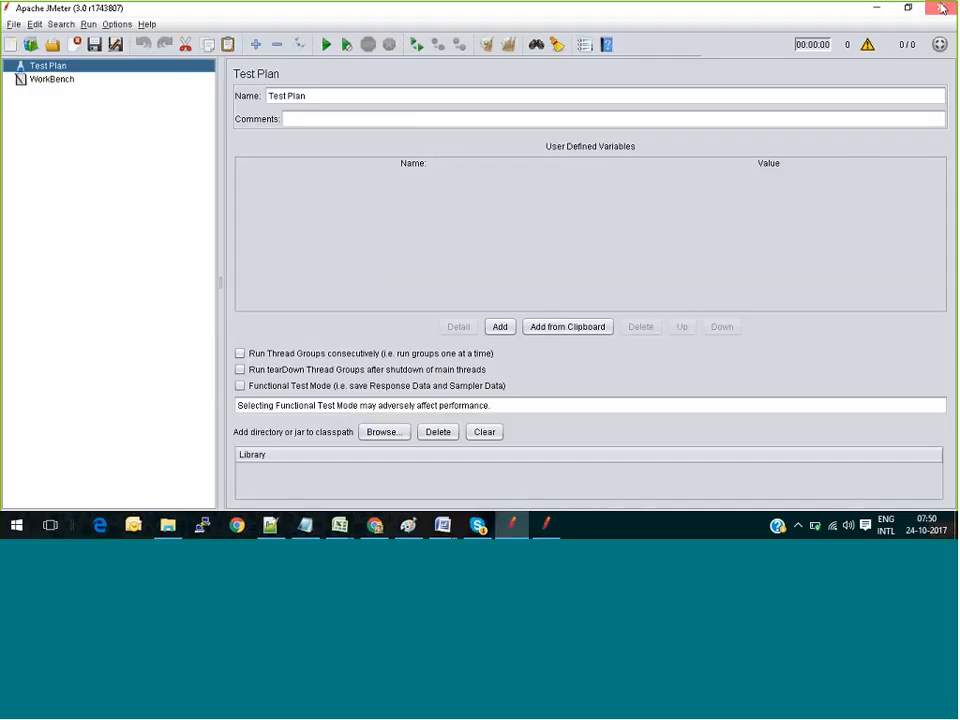
click(942, 8)
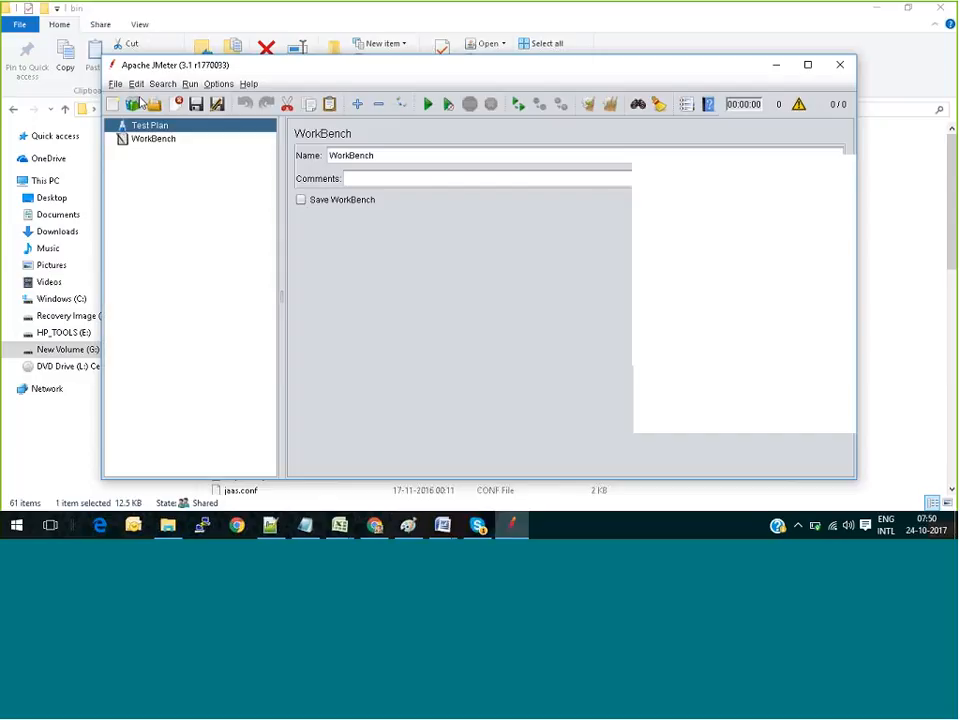
Step: Open the recent test plan login_Demo.jmx in JMeter 3.1 and disable its first Jmeter-Archive thread group
click(117, 85)
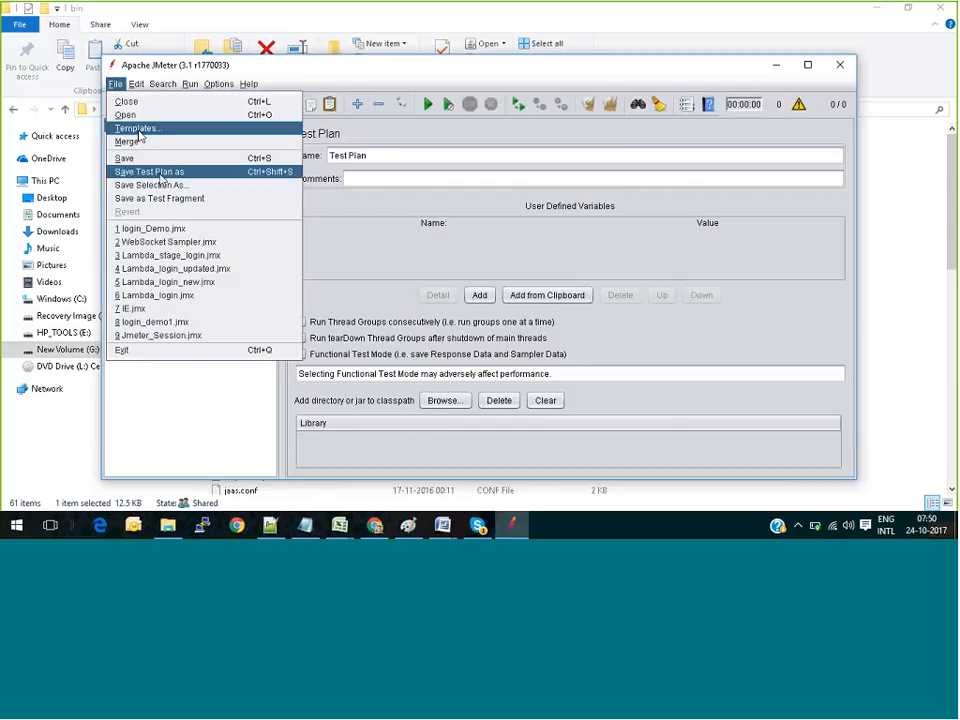
click(168, 233)
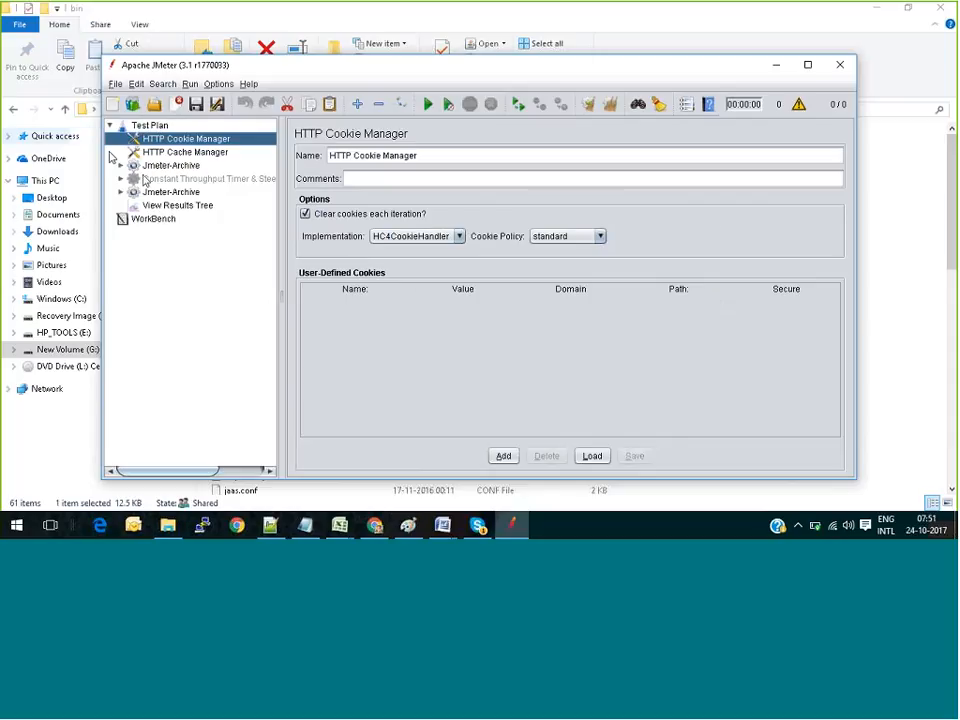
click(172, 166)
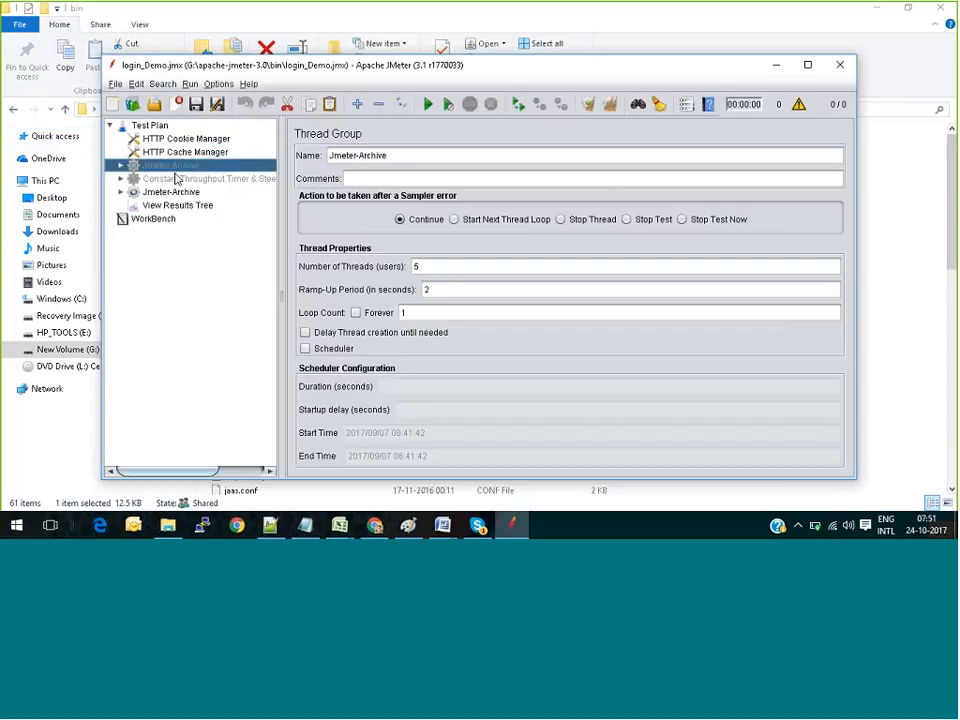
Step: Expand the second Jmeter-Archive thread group and run the test with the plan-level View Results Tree displayed
click(121, 191)
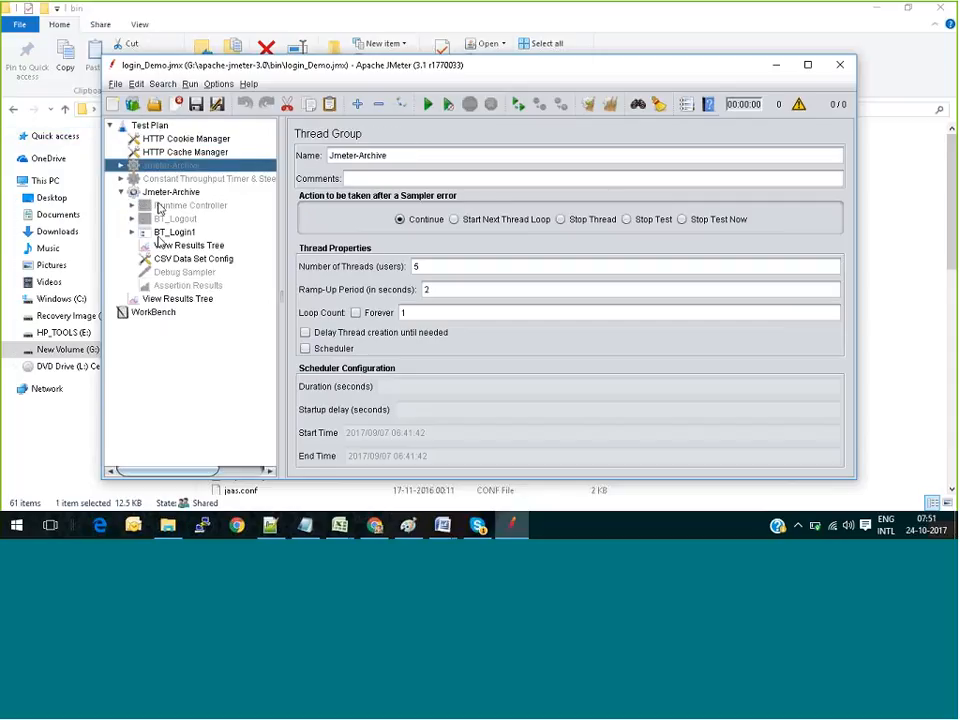
click(162, 300)
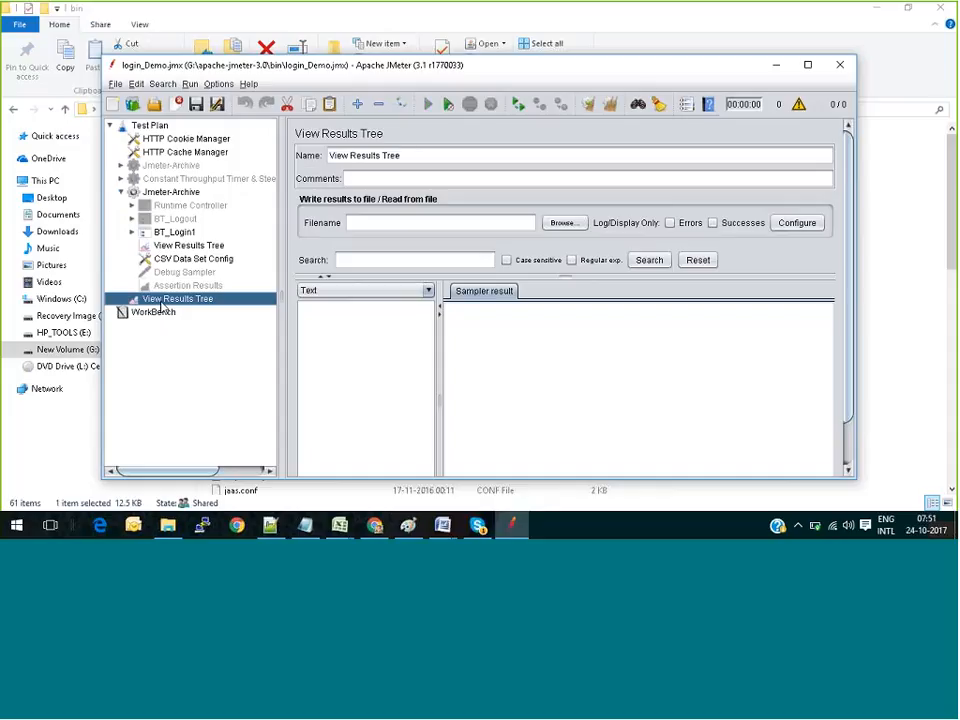
key(ctrl+r)
drag(284, 370, 177, 345)
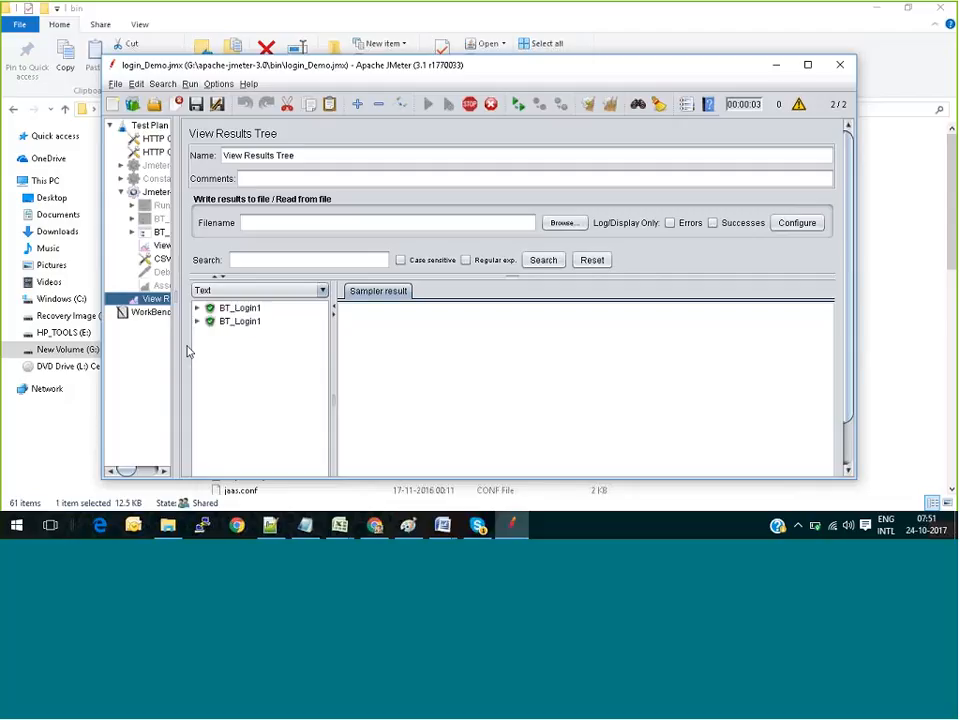
Step: Display the response data of the Login125 sample under the first BT_Login1 result, rendered as HTML
click(197, 308)
click(240, 321)
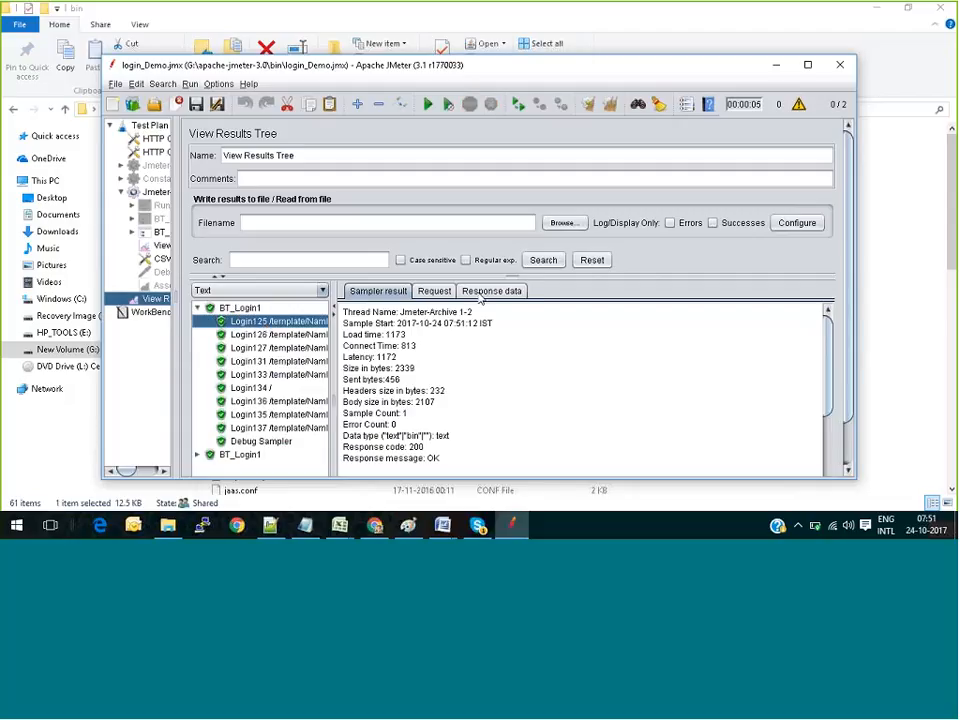
click(482, 291)
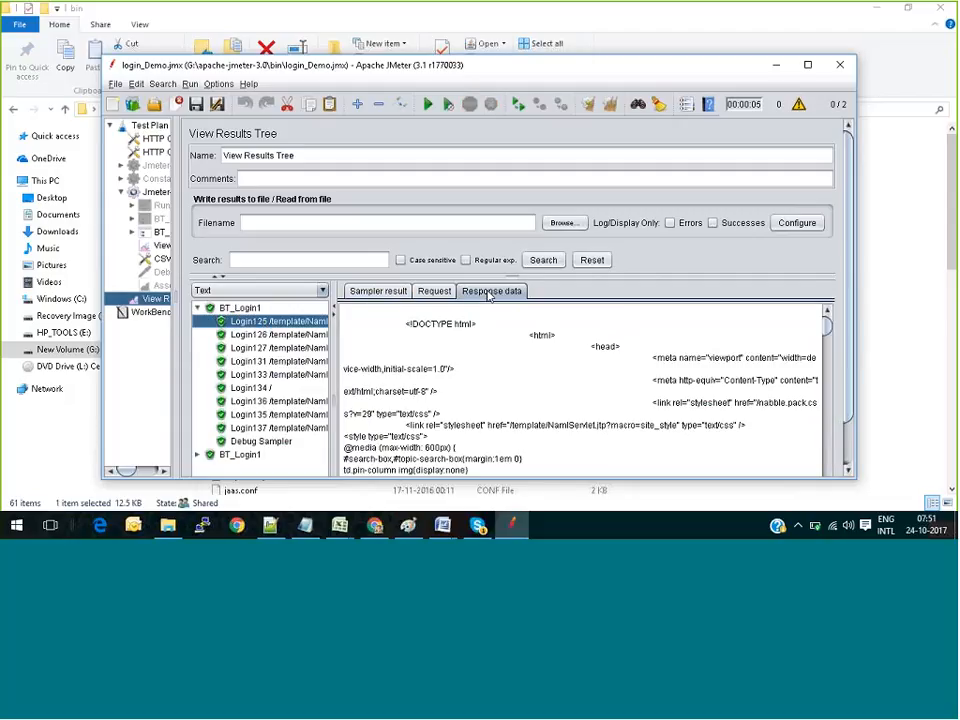
click(285, 291)
click(229, 376)
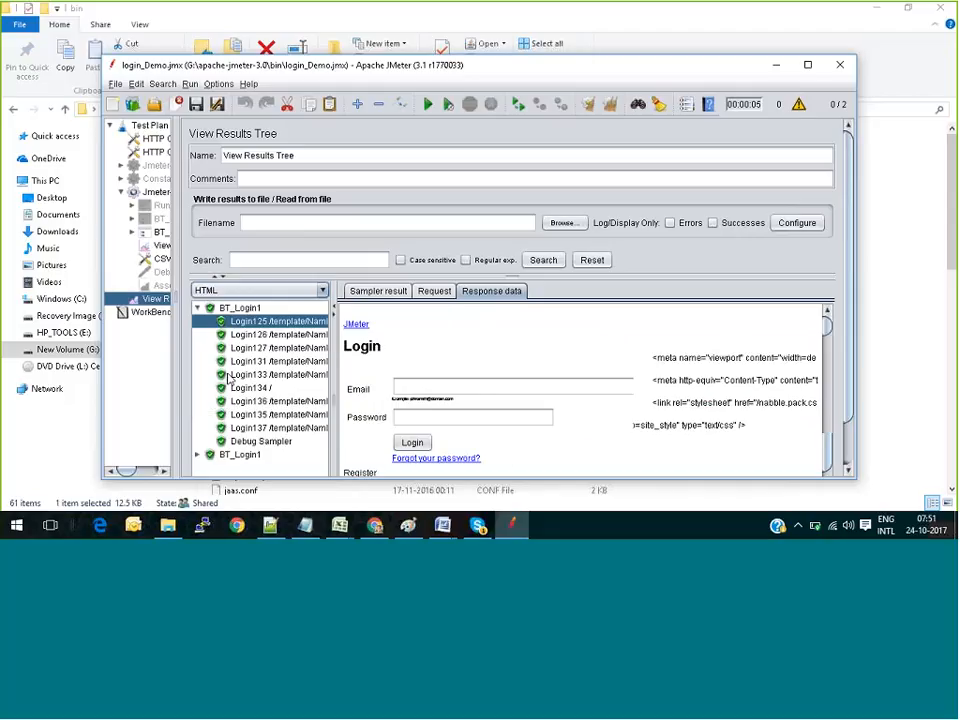
Step: Maximize JMeter and examine the HTML response data of the Login126, Login131 and Login133 samples
click(808, 66)
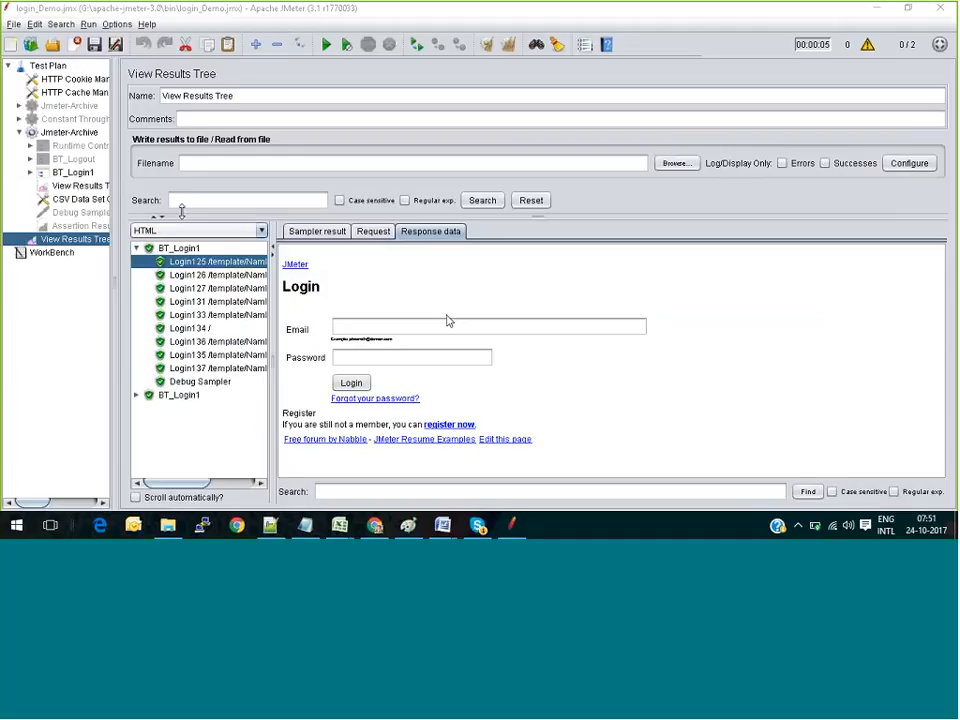
click(192, 275)
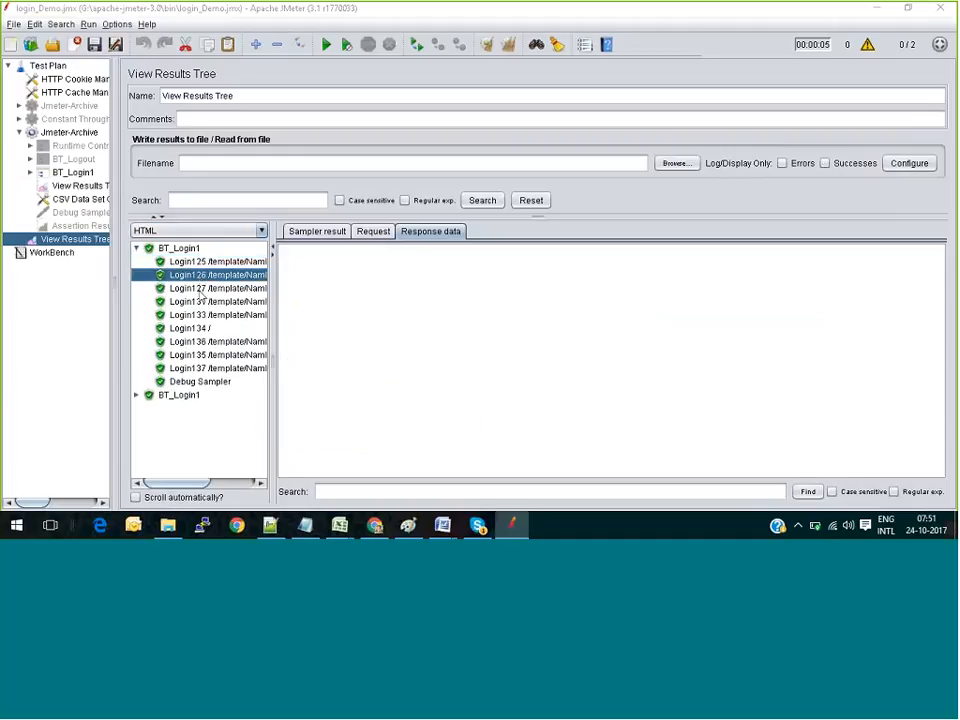
click(201, 301)
click(201, 315)
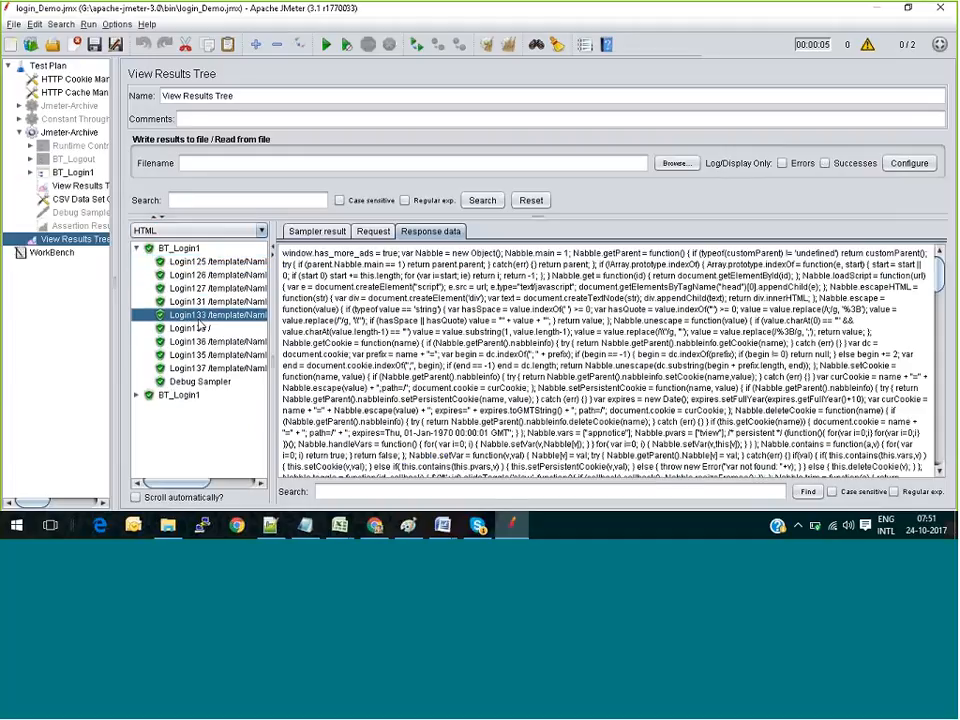
key(Up)
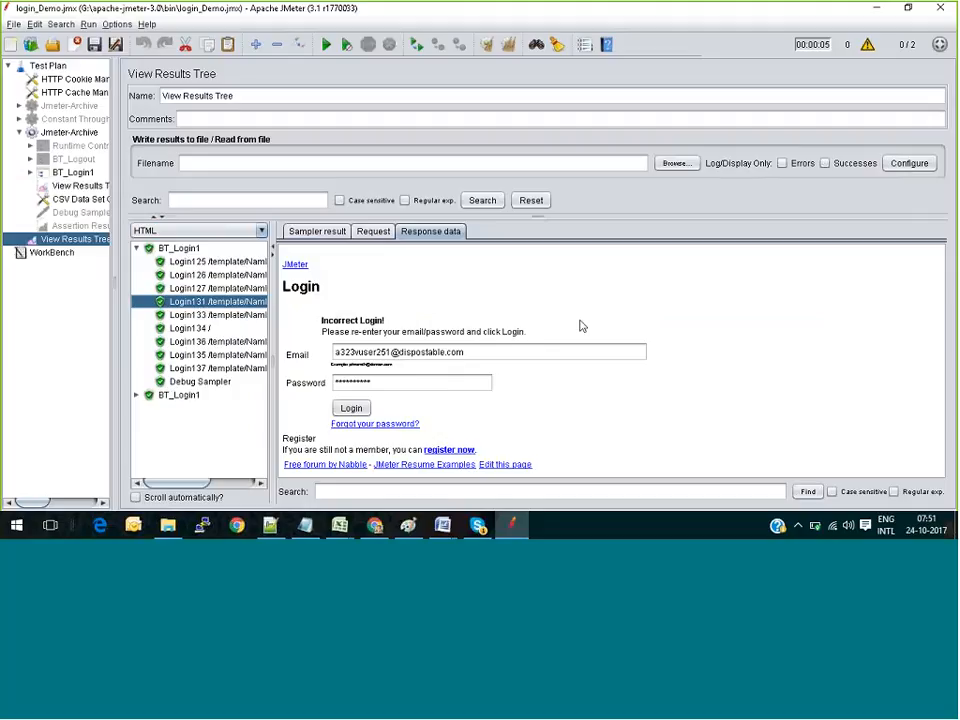
drag(797, 300, 775, 120)
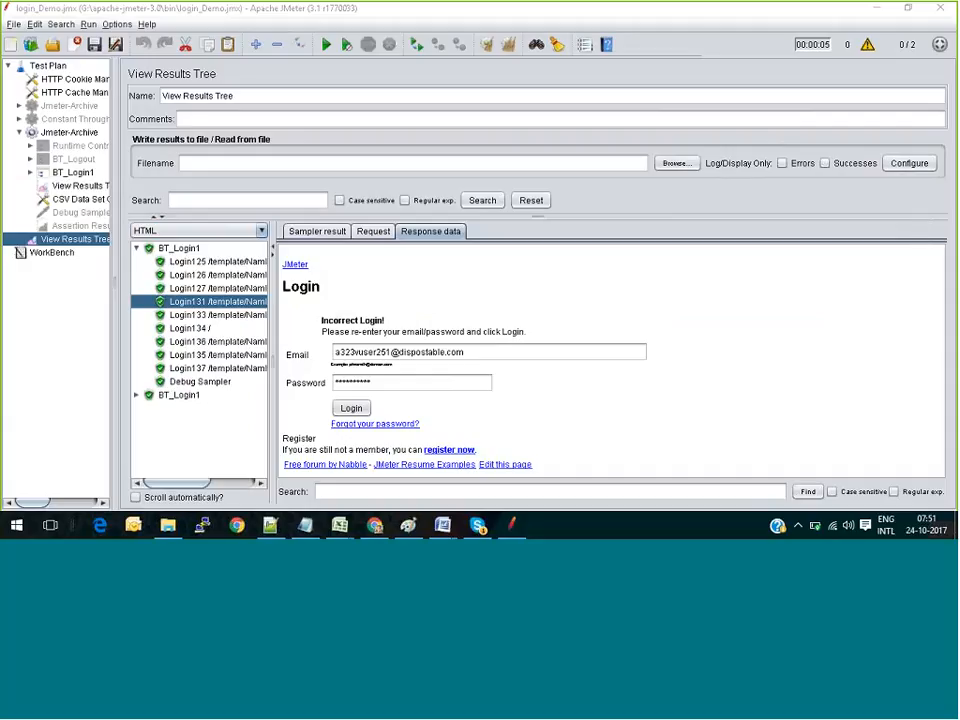
Step: Check the View Results Tree inside Jmeter-Archive, and add an Aggregate Report listener to the Test Plan
click(86, 186)
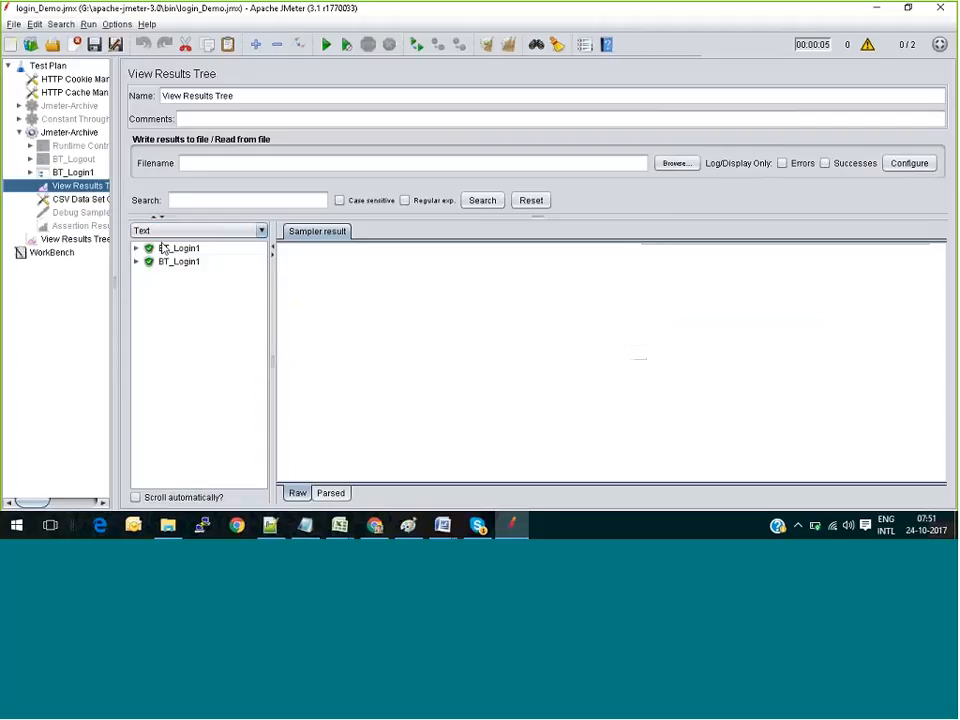
drag(113, 224, 266, 224)
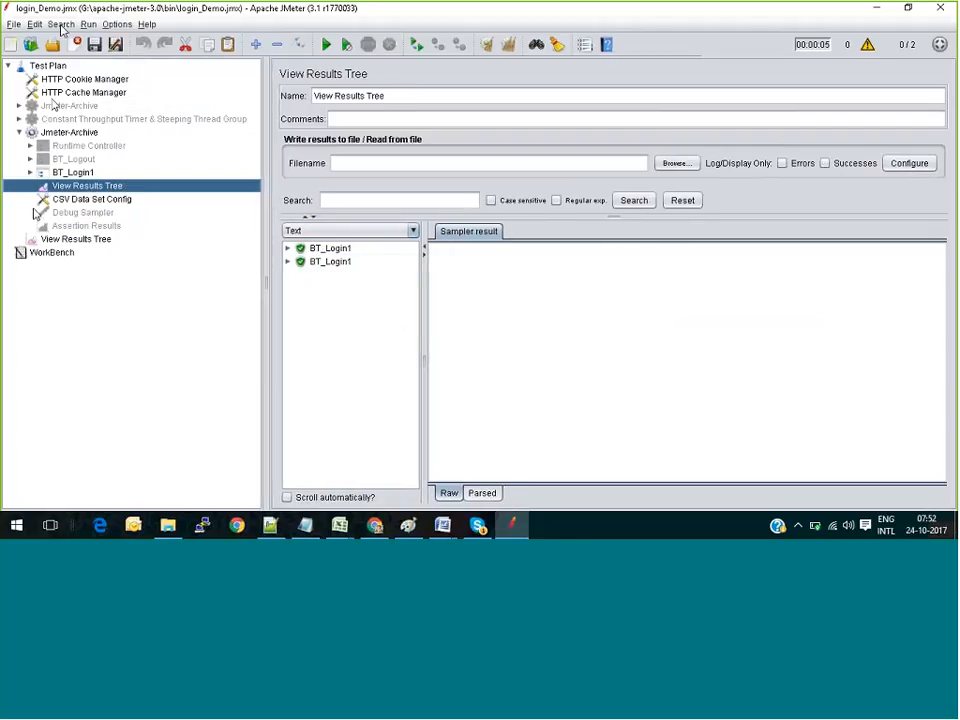
click(50, 66)
right_click(50, 66)
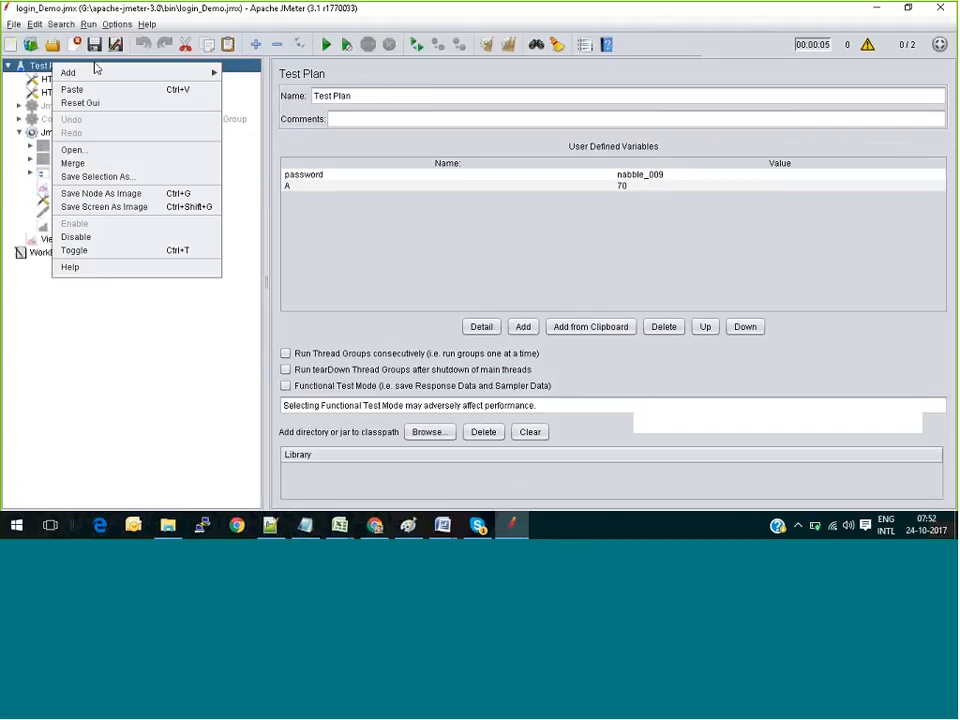
mouse_move(200, 73)
mouse_move(246, 170)
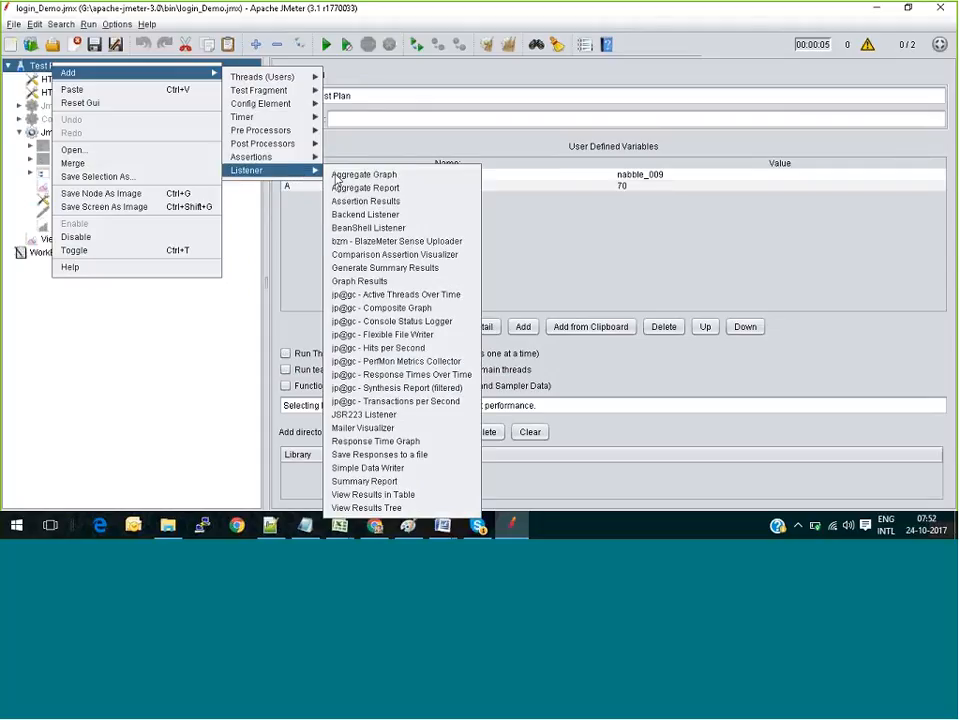
click(399, 190)
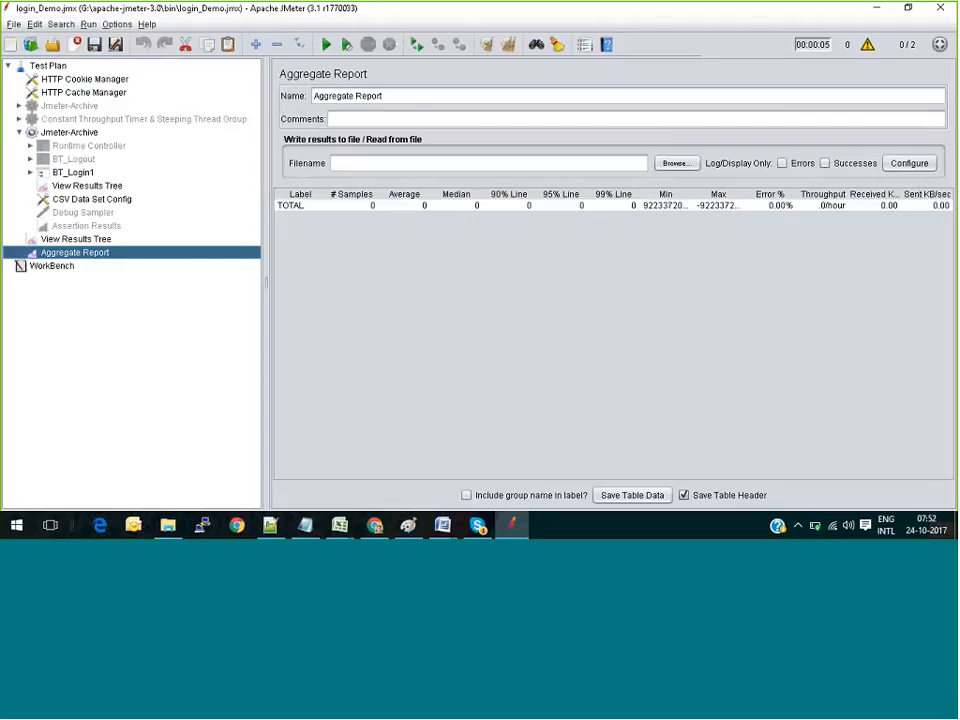
drag(266, 213, 78, 213)
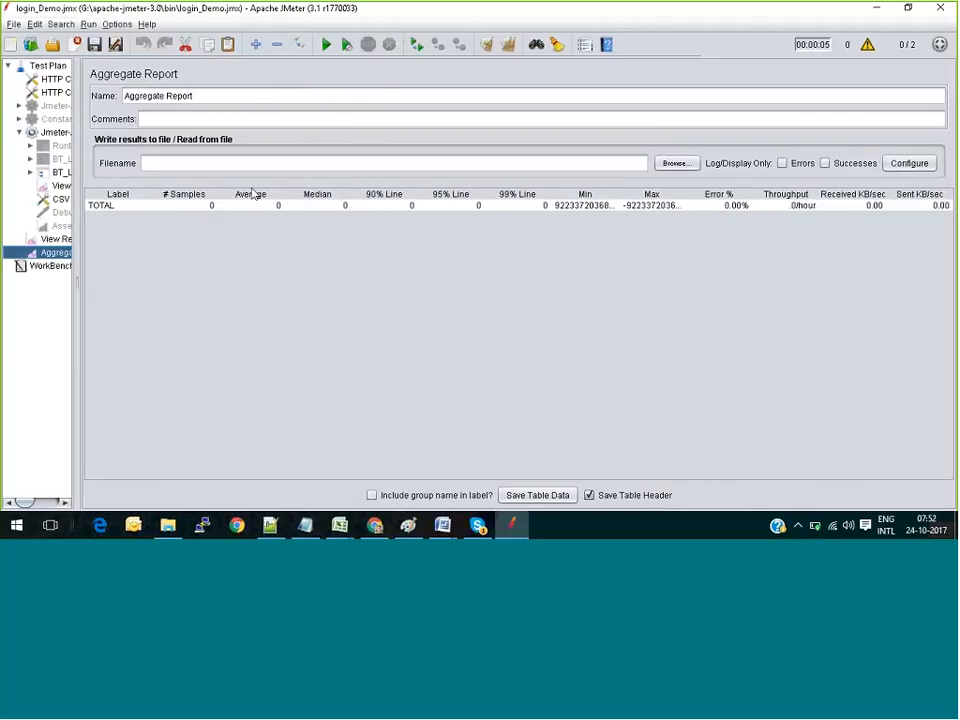
click(193, 206)
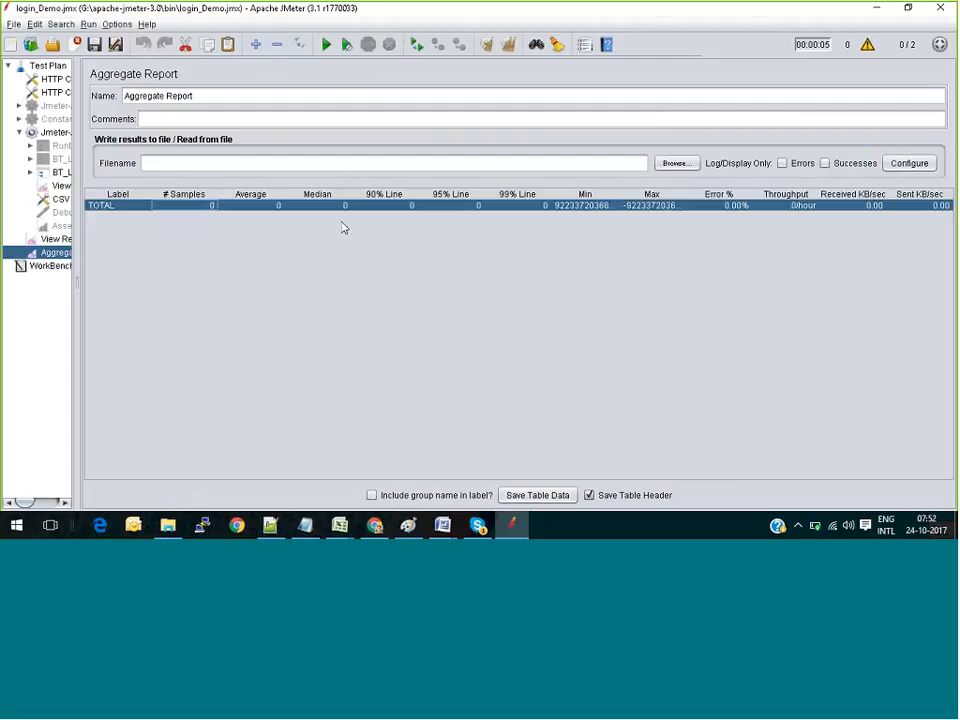